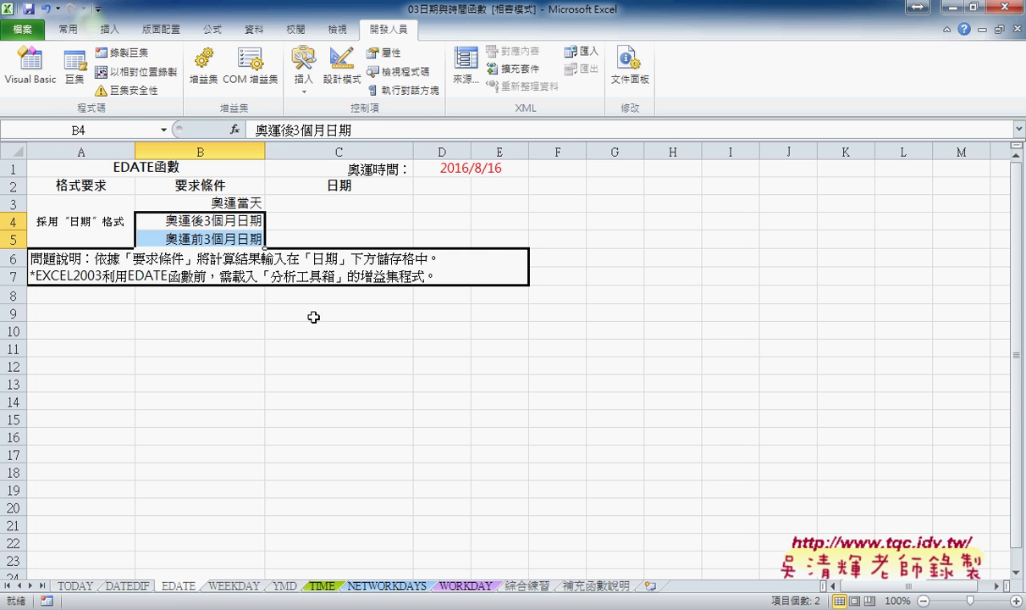
Enter =D1 in C3 so it shows the Olympics date 2016年8月16日
{"action": "left_click", "coordinate": [134, 276]}
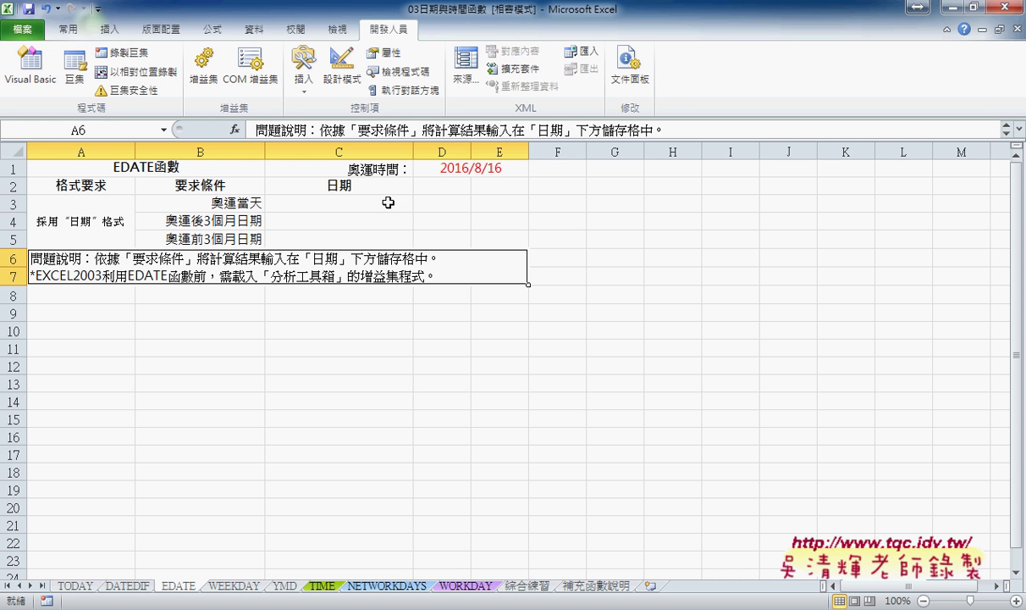
{"action": "left_click", "coordinate": [388, 203]}
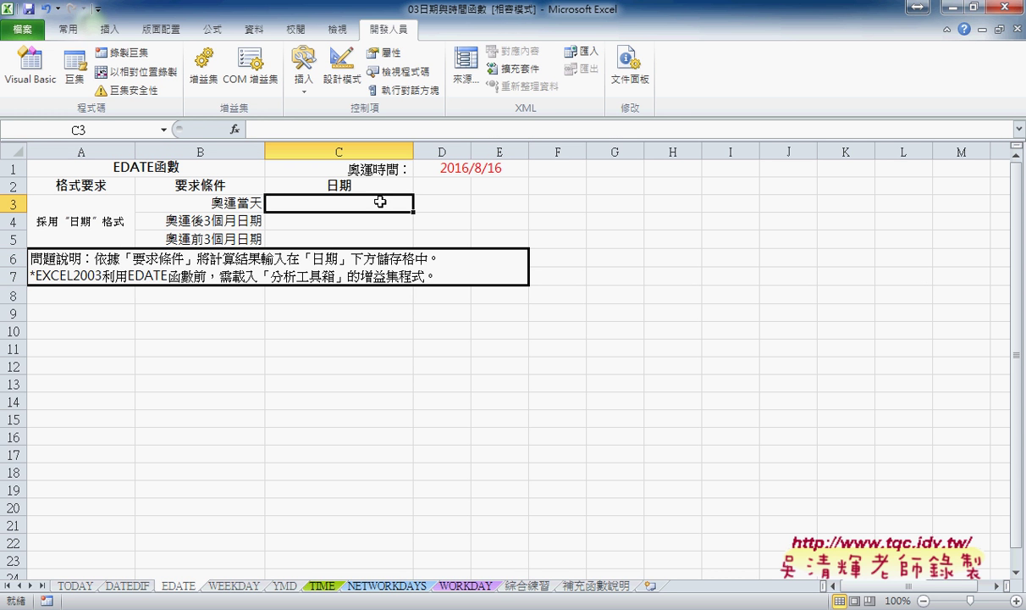
{"action": "left_click", "coordinate": [297, 127]}
{"action": "type", "text": "="}
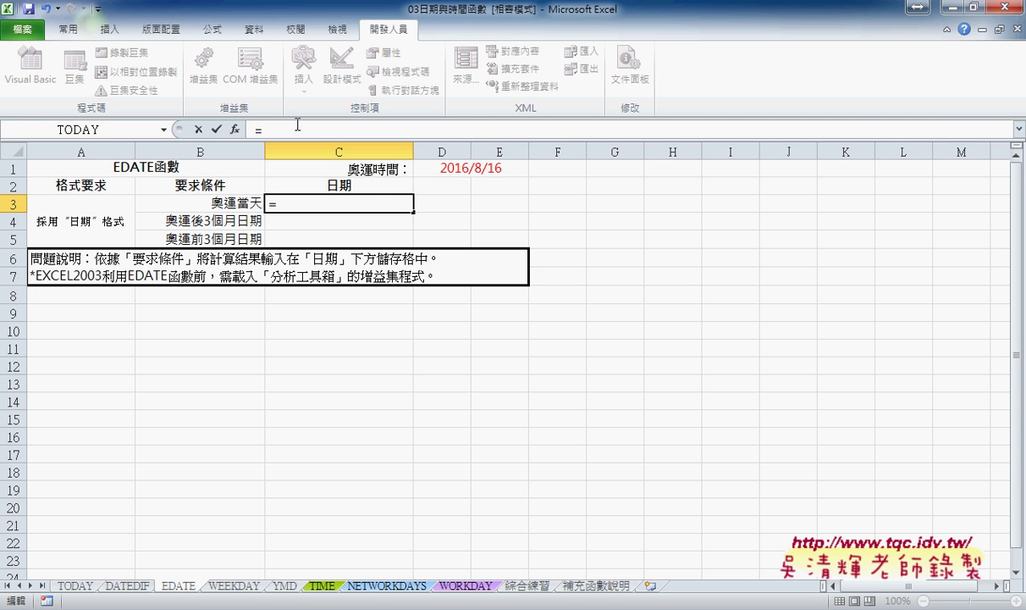
{"action": "left_click", "coordinate": [467, 167]}
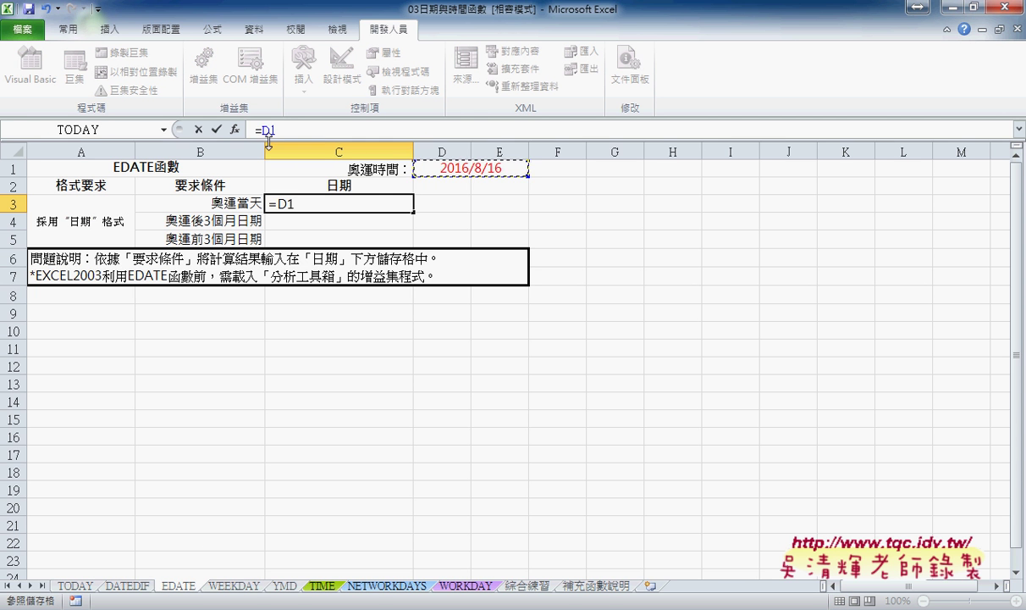
{"action": "left_click", "coordinate": [216, 129]}
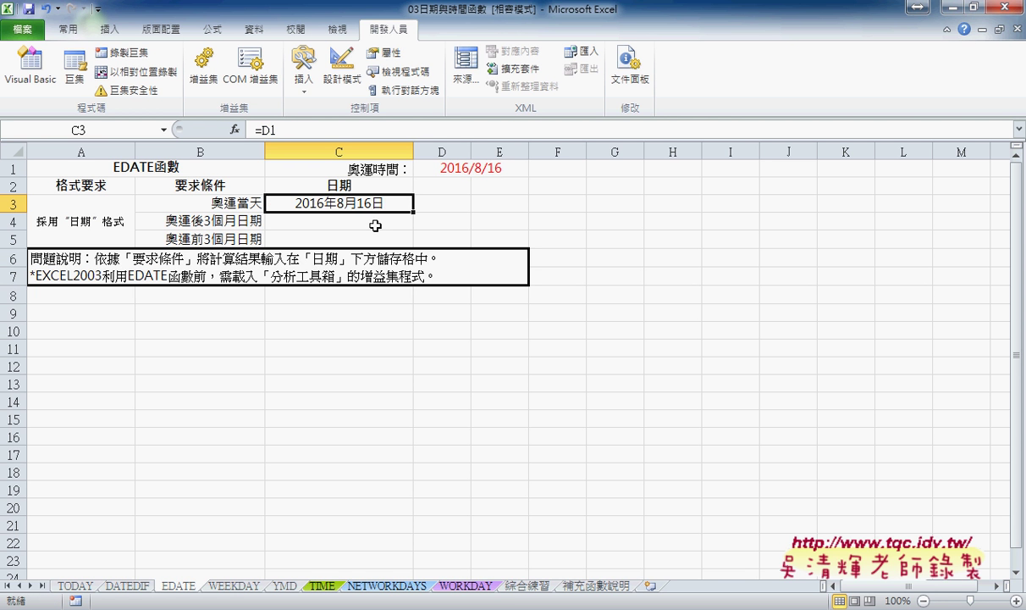
{"action": "left_click", "coordinate": [375, 224]}
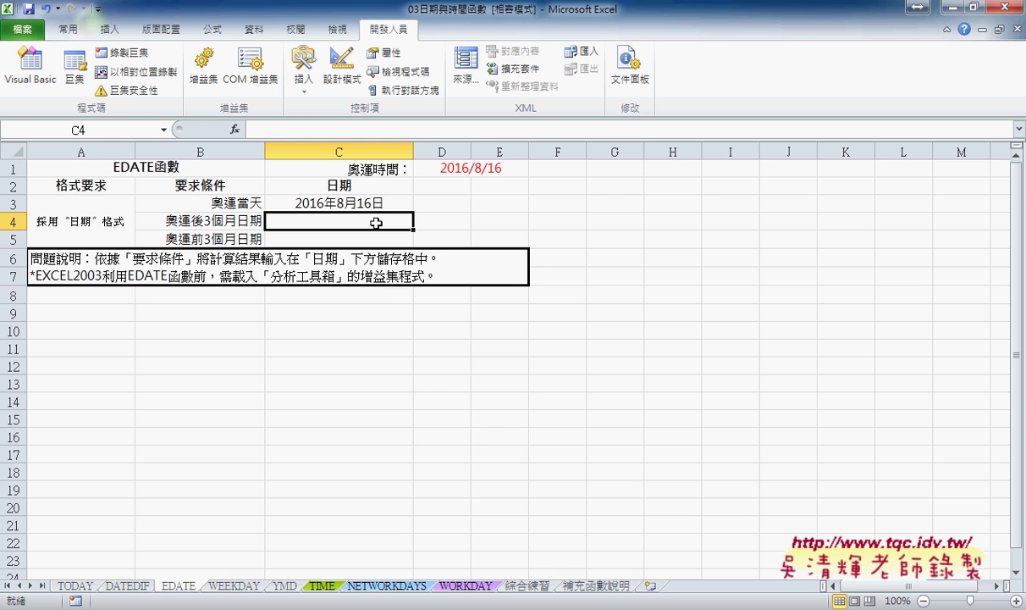
Insert the DATE function into C4 from the Date & Time category
{"action": "left_click", "coordinate": [232, 131]}
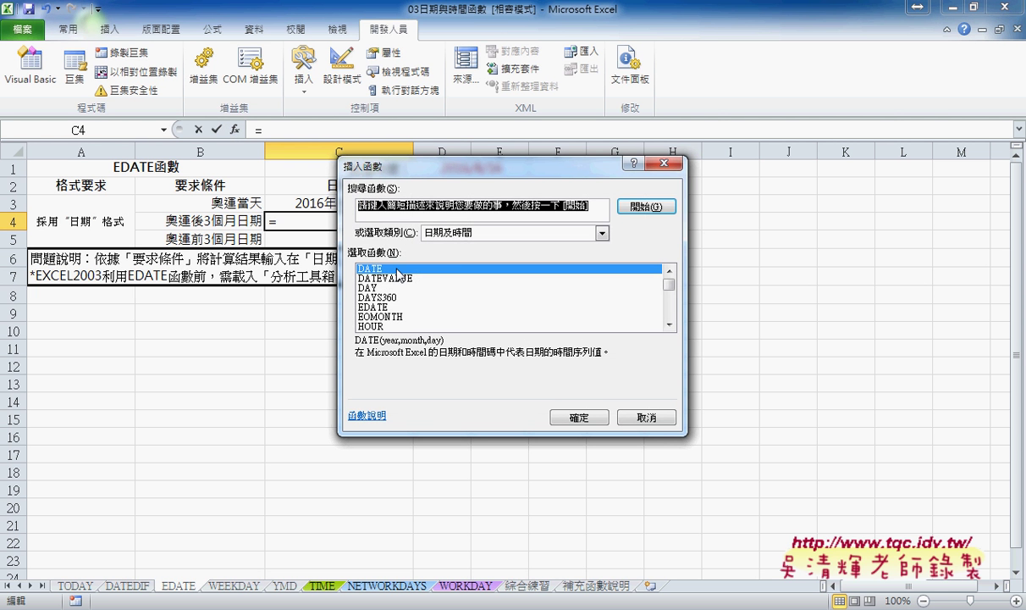
{"action": "left_click_drag", "start_coordinate": [474, 164], "coordinate": [668, 149]}
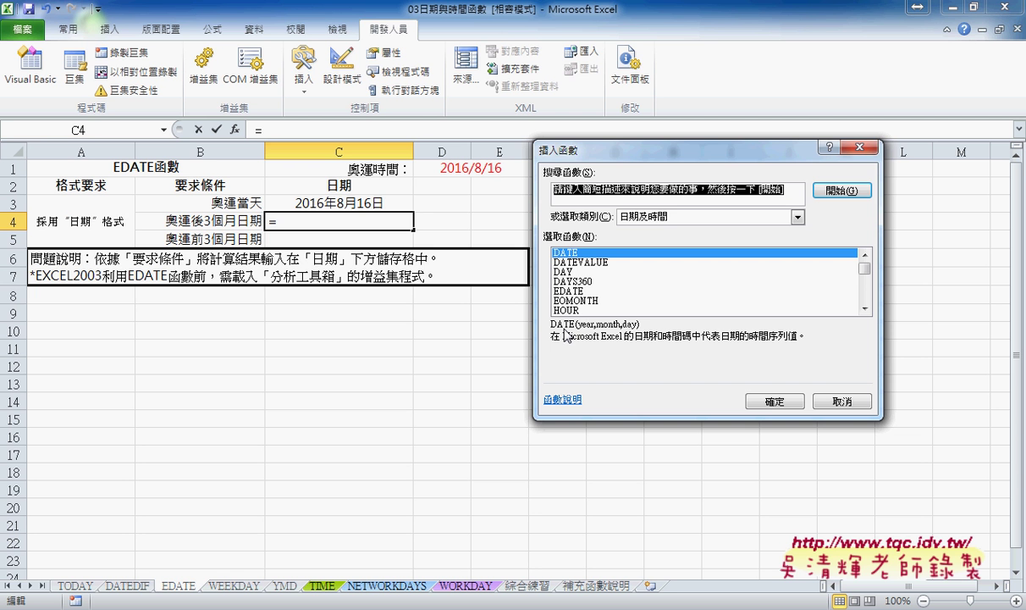
{"action": "left_click", "coordinate": [774, 403]}
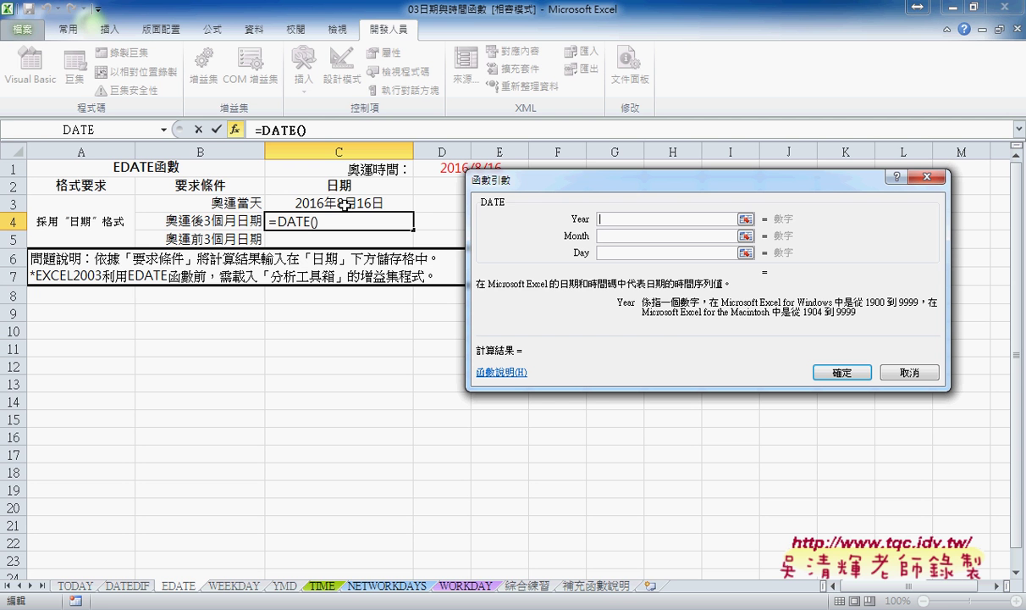
Fill the DATE arguments with YEAR(C3), MONTH(C3) and DAY(C3)
{"action": "left_click", "coordinate": [336, 204]}
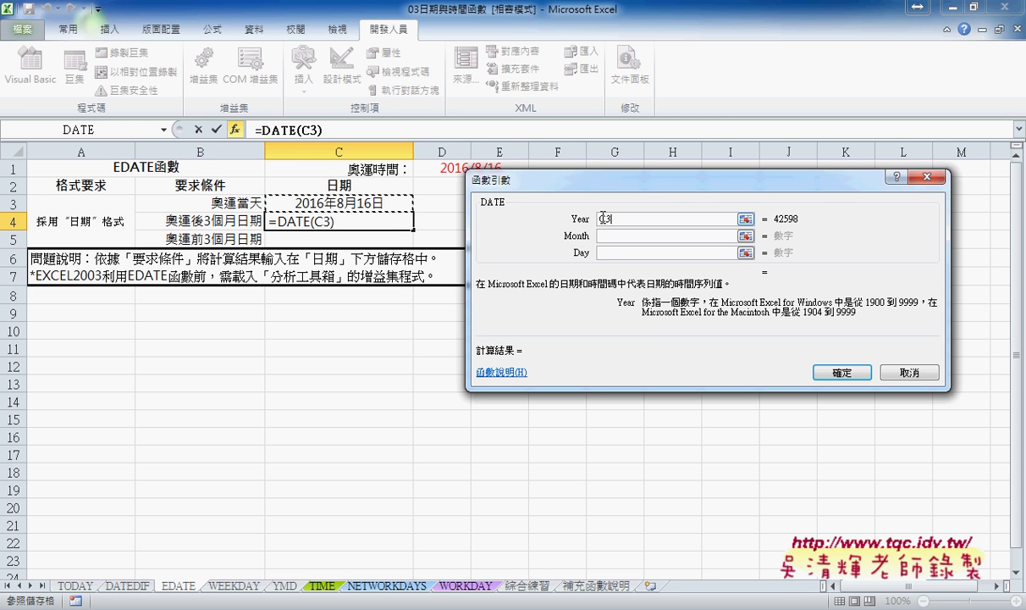
{"action": "left_click", "coordinate": [657, 217]}
{"action": "type", "text": "y"}
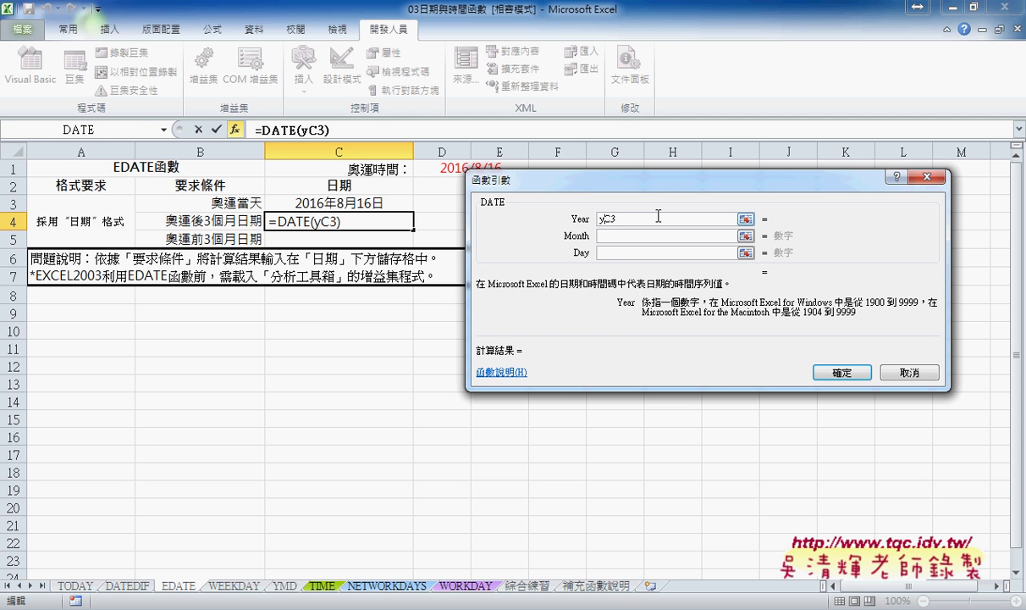
{"action": "type", "text": "ear"}
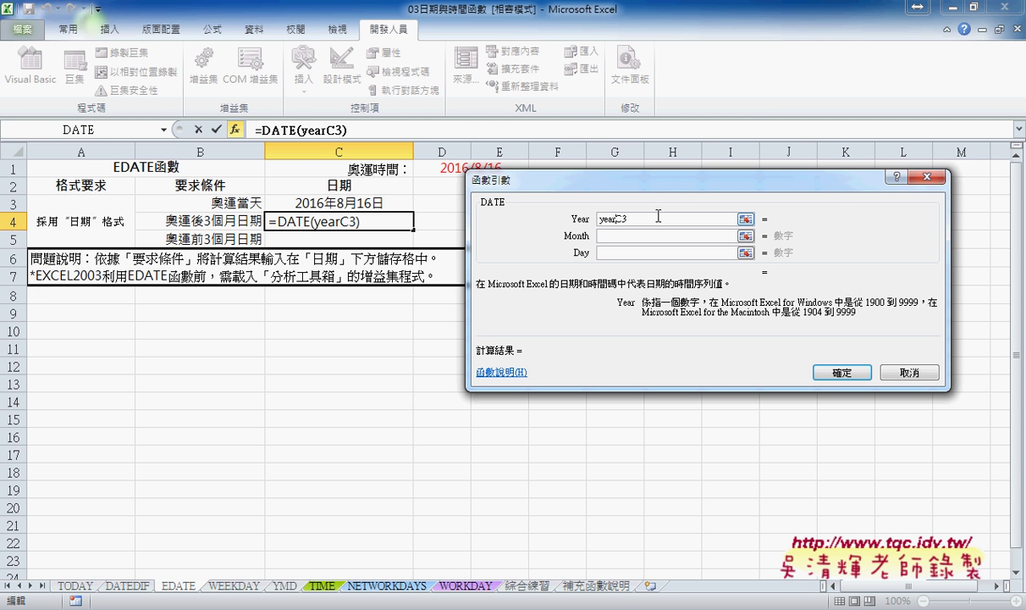
{"action": "type", "text": "(C3"}
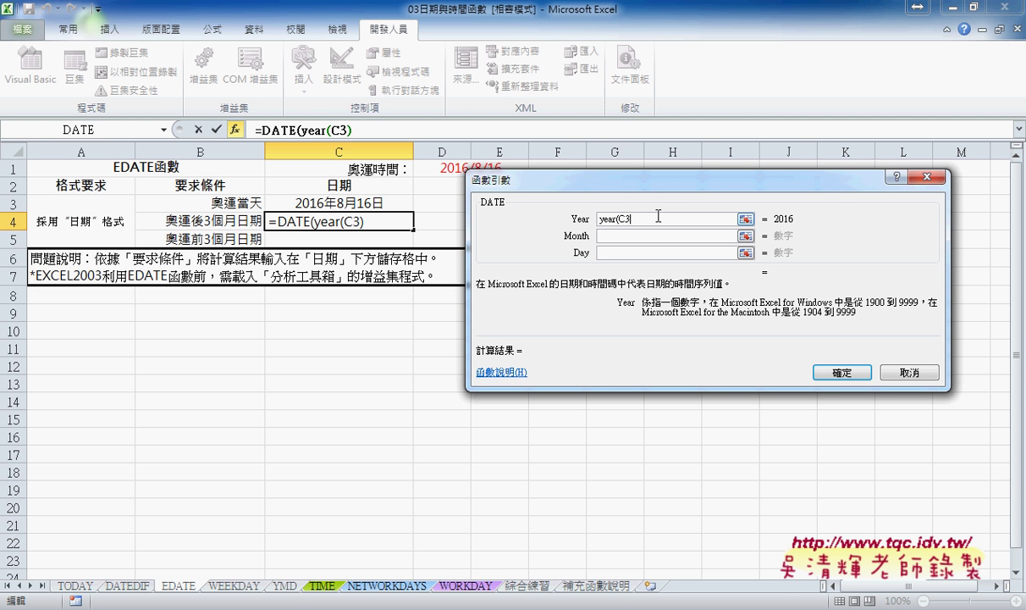
{"action": "type", "text": ")"}
{"action": "left_click", "coordinate": [649, 234]}
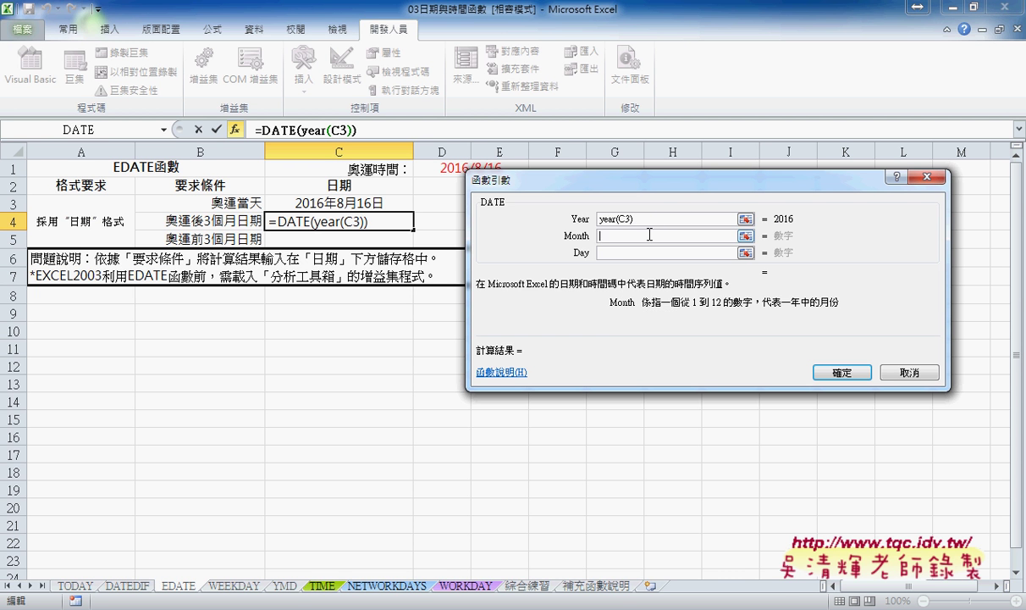
{"action": "type", "text": "mon"}
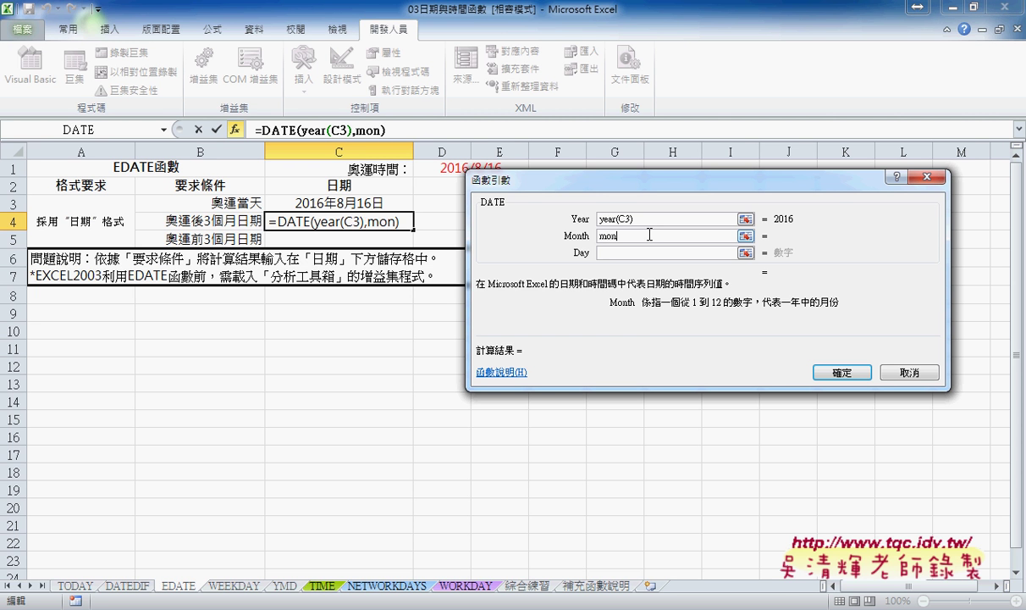
{"action": "type", "text": "th("}
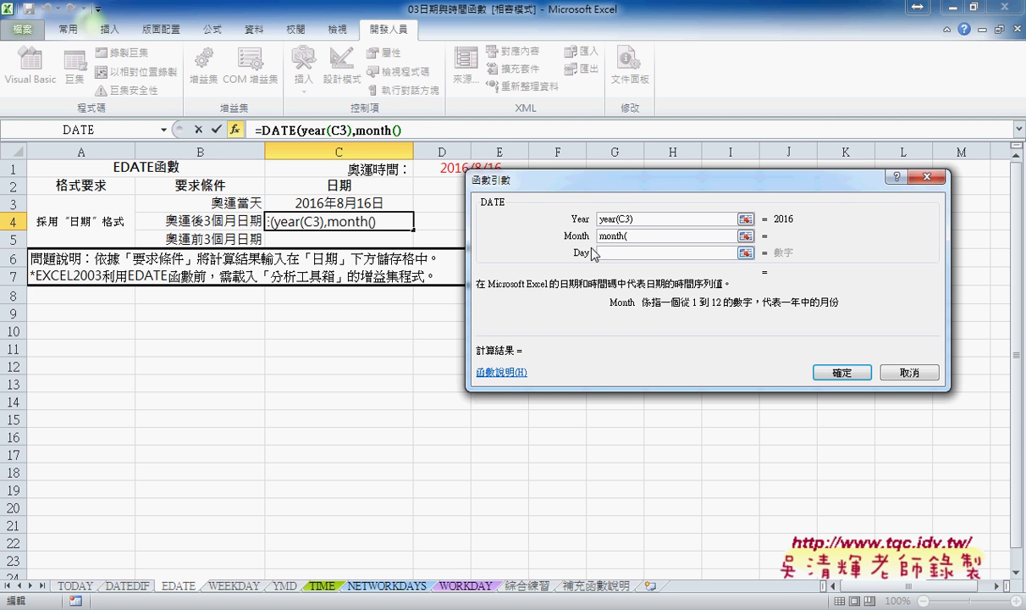
{"action": "left_click", "coordinate": [362, 202]}
{"action": "type", "text": ")"}
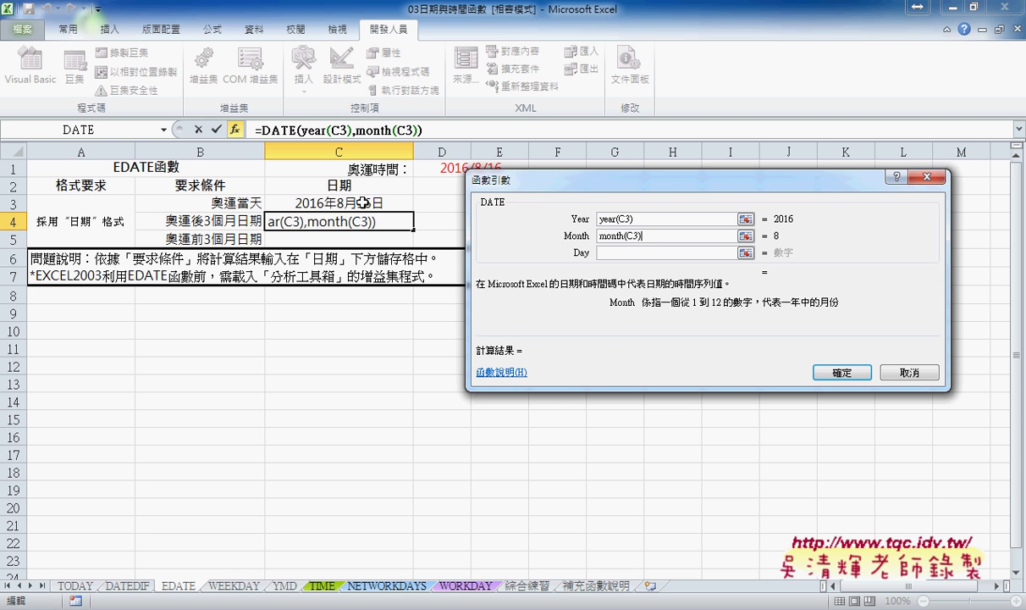
{"action": "left_click", "coordinate": [628, 254]}
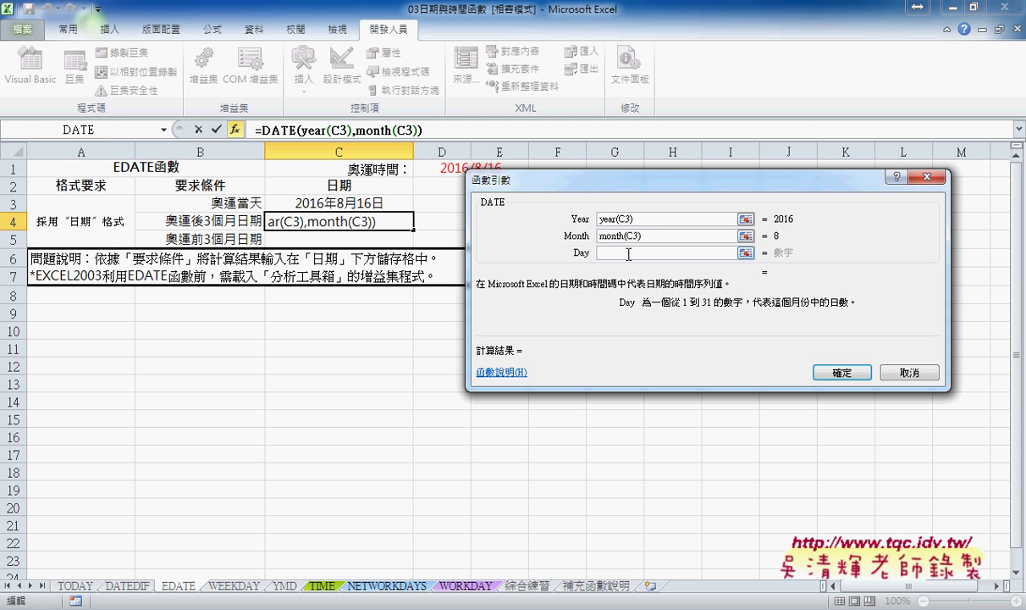
{"action": "type", "text": "day"}
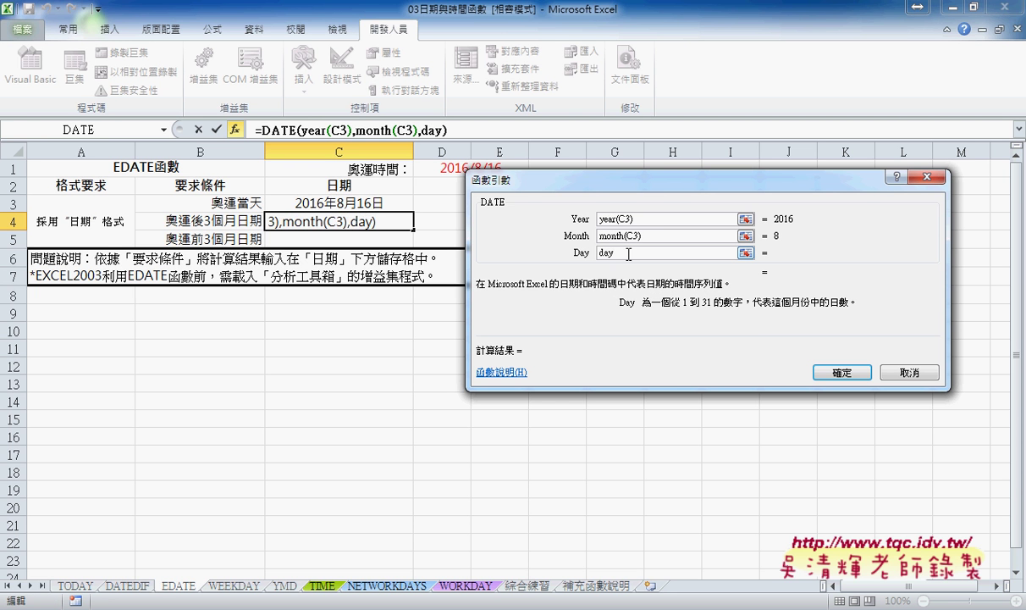
{"action": "type", "text": "("}
{"action": "left_click", "coordinate": [341, 201]}
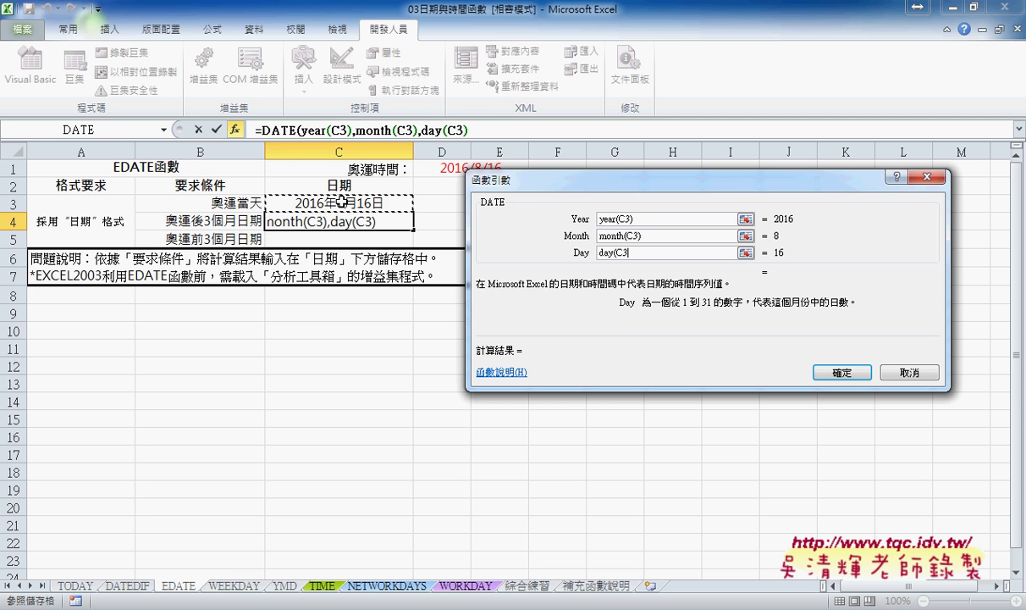
{"action": "type", "text": ")"}
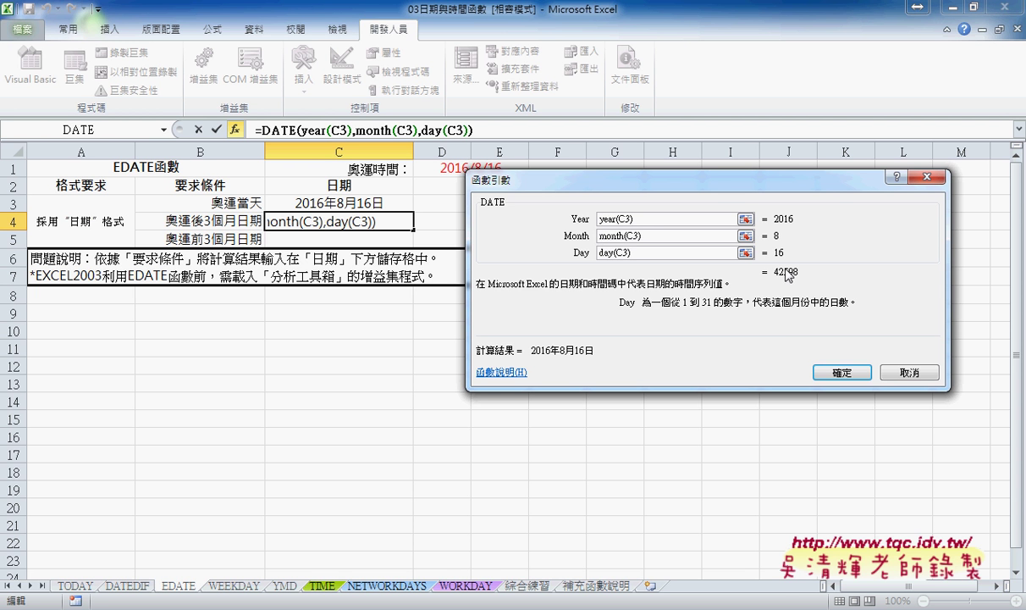
Add +3 to the Month argument and confirm, so C4 shows 2016年11月16日
{"action": "left_click", "coordinate": [849, 375]}
{"action": "left_click", "coordinate": [656, 236]}
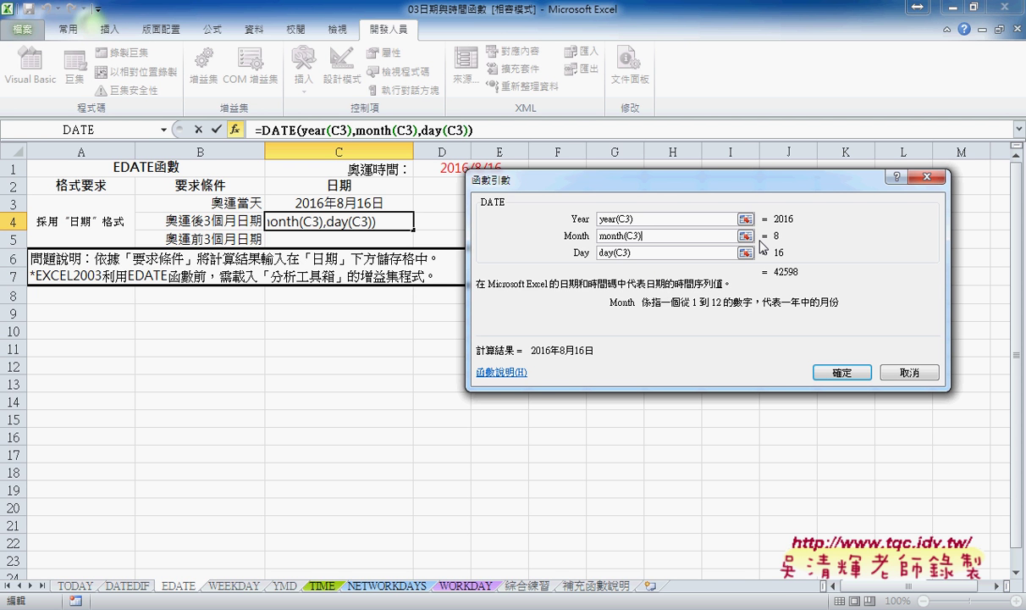
{"action": "type", "text": "+3"}
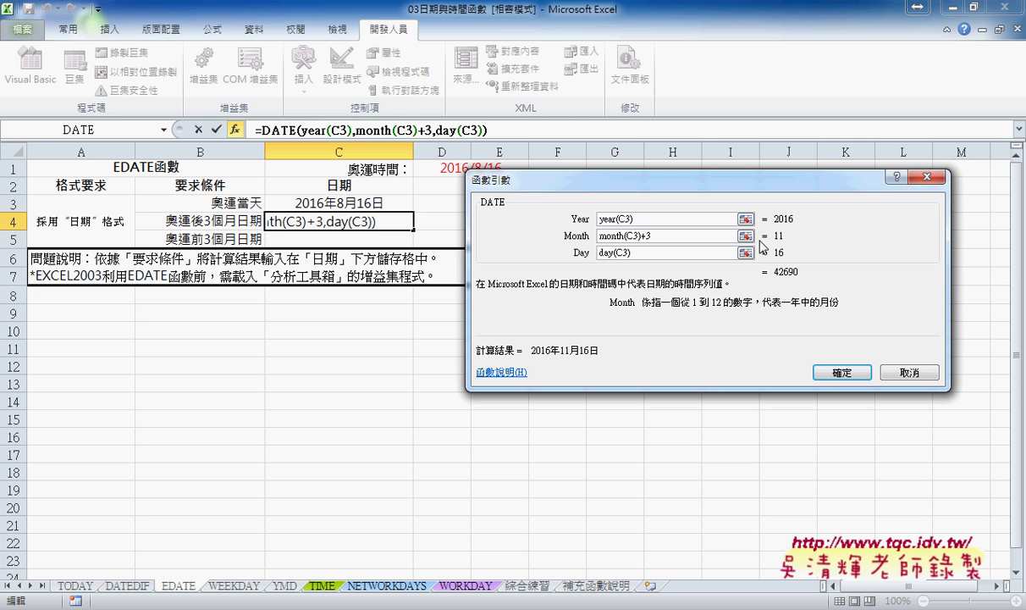
{"action": "left_click_drag", "start_coordinate": [650, 236], "coordinate": [563, 236]}
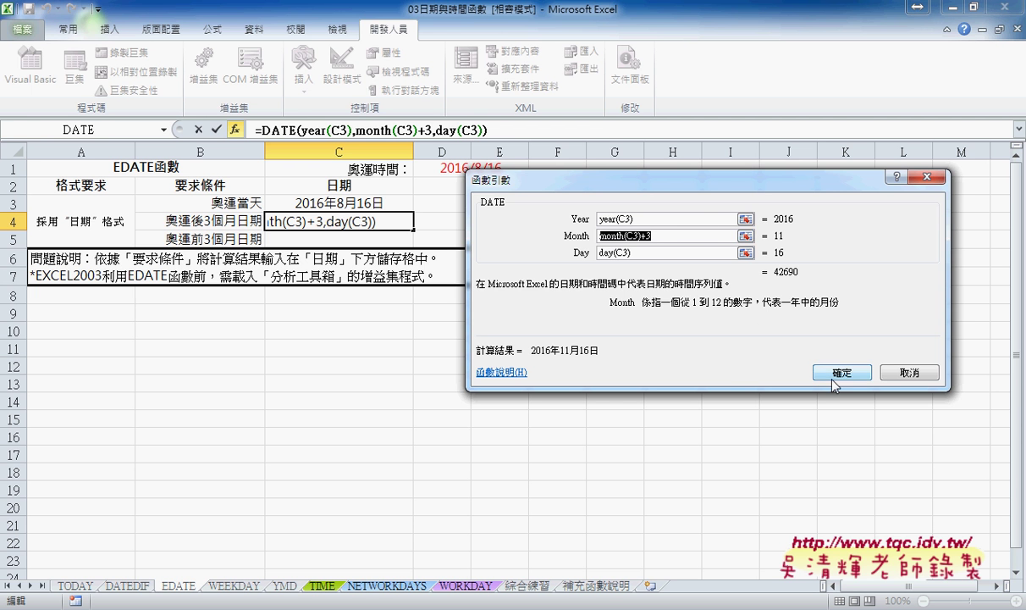
{"action": "left_click", "coordinate": [794, 367]}
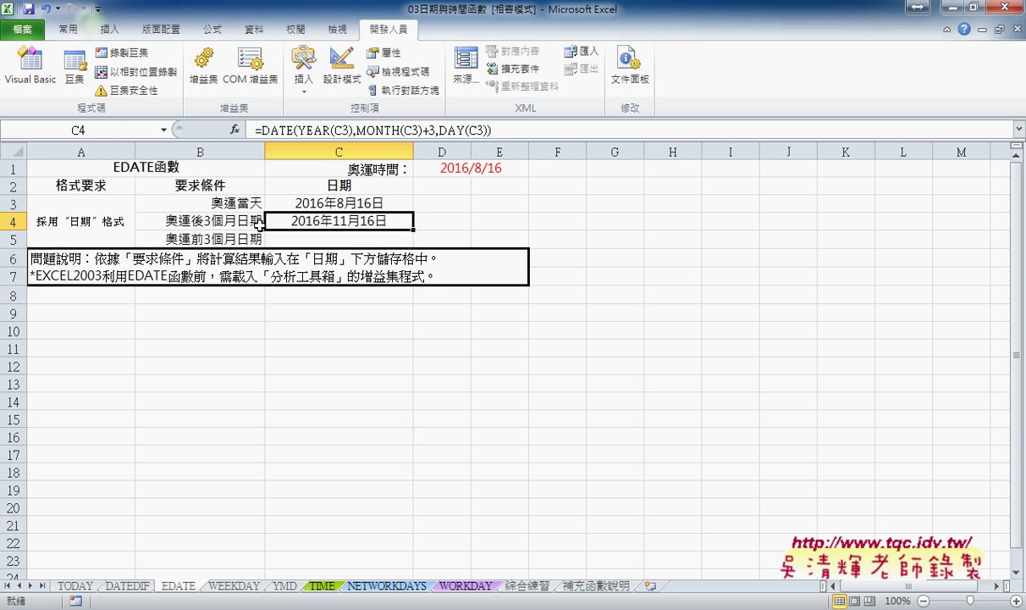
Copy C4's DATE formula into C5 and change +3 to -3, giving 2016年5月16日
{"action": "left_click_drag", "start_coordinate": [489, 129], "coordinate": [251, 128]}
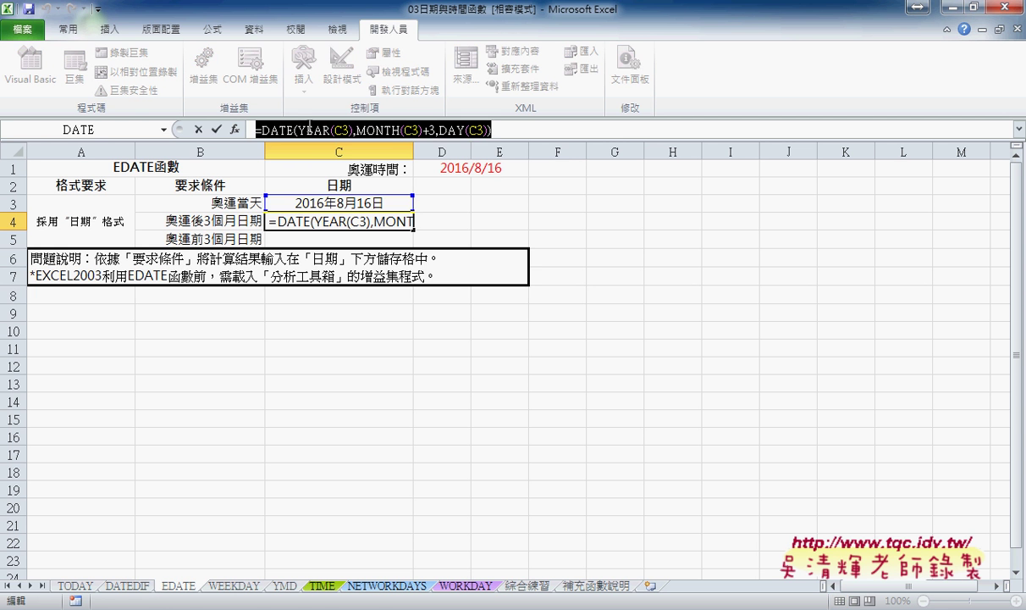
{"action": "right_click", "coordinate": [292, 129]}
{"action": "left_click", "coordinate": [326, 150]}
{"action": "left_click", "coordinate": [197, 128]}
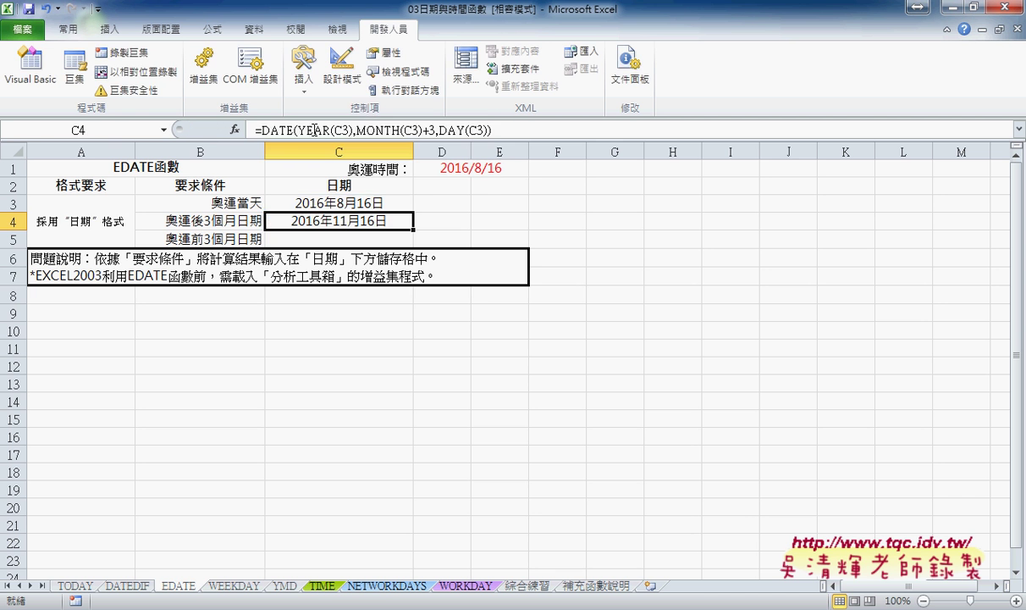
{"action": "key", "text": "Down"}
{"action": "right_click", "coordinate": [337, 131]}
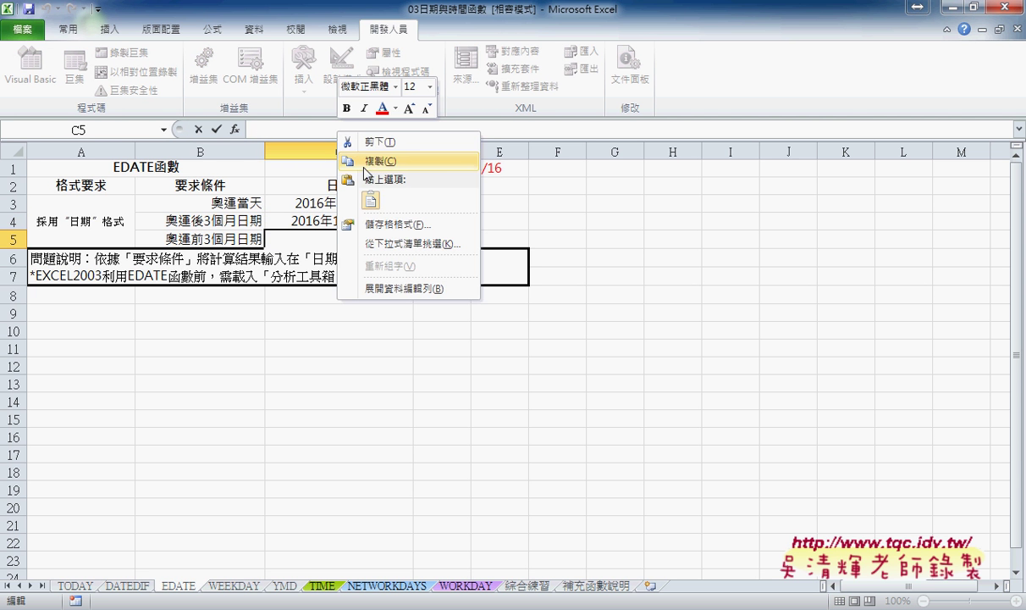
{"action": "left_click", "coordinate": [352, 190]}
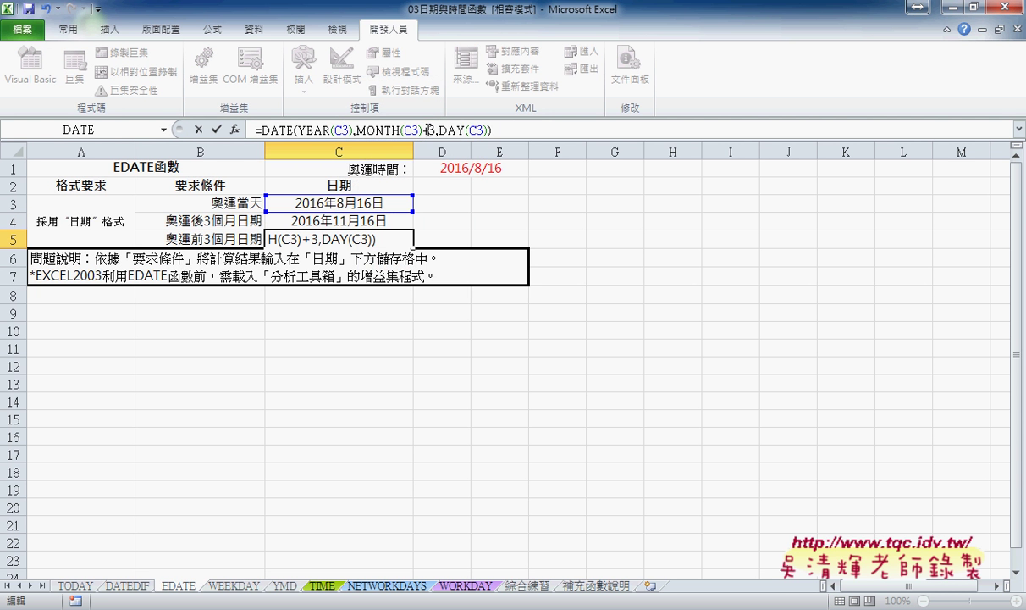
{"action": "left_click_drag", "start_coordinate": [430, 131], "coordinate": [422, 130]}
{"action": "type", "text": "-"}
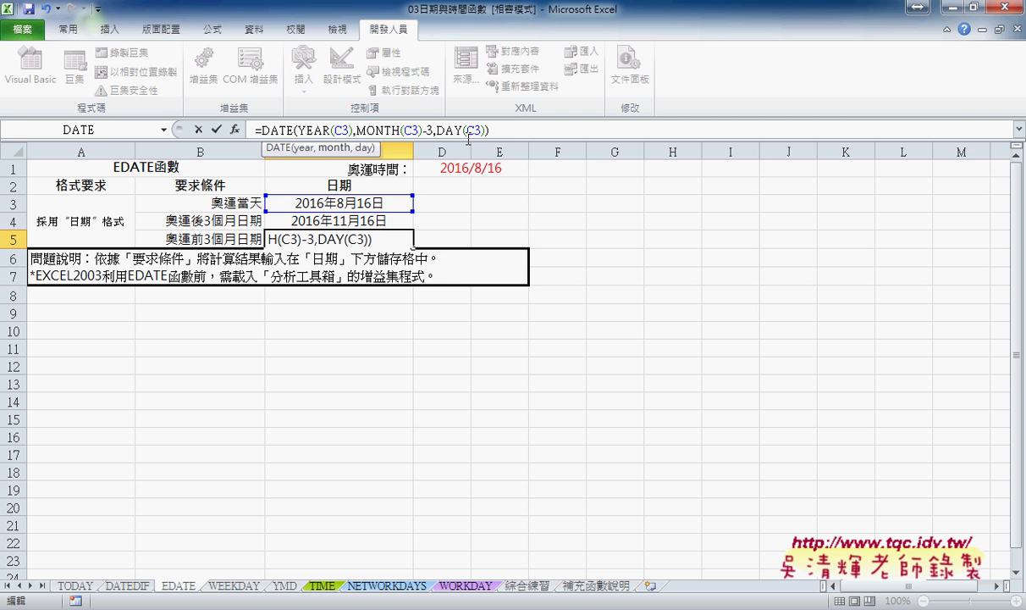
{"action": "left_click", "coordinate": [217, 130]}
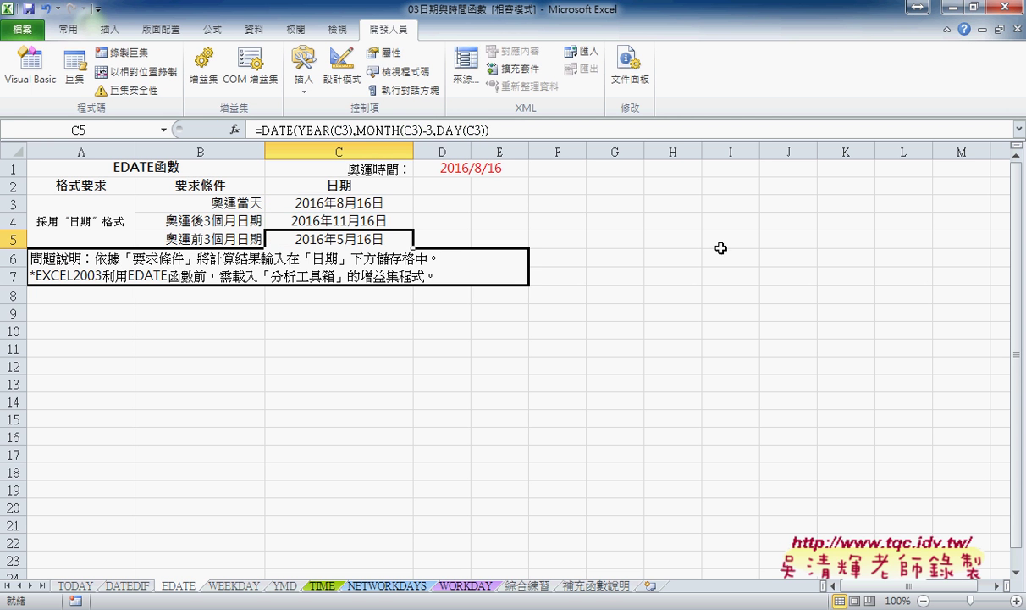
{"action": "left_click", "coordinate": [373, 224]}
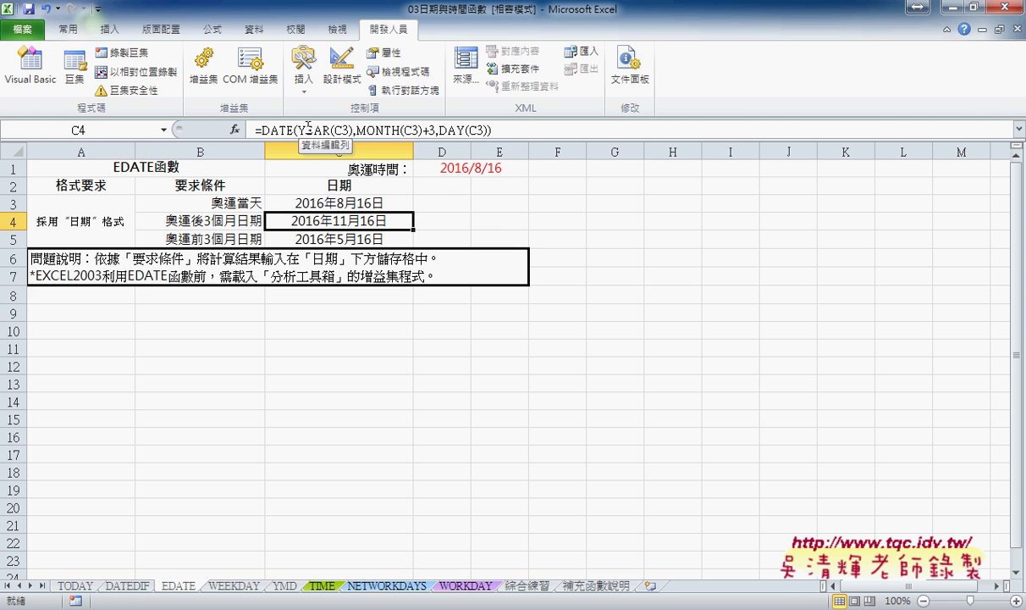
Insert the EDATE function into E4 and move its arguments dialog off the data
{"action": "left_click", "coordinate": [480, 217]}
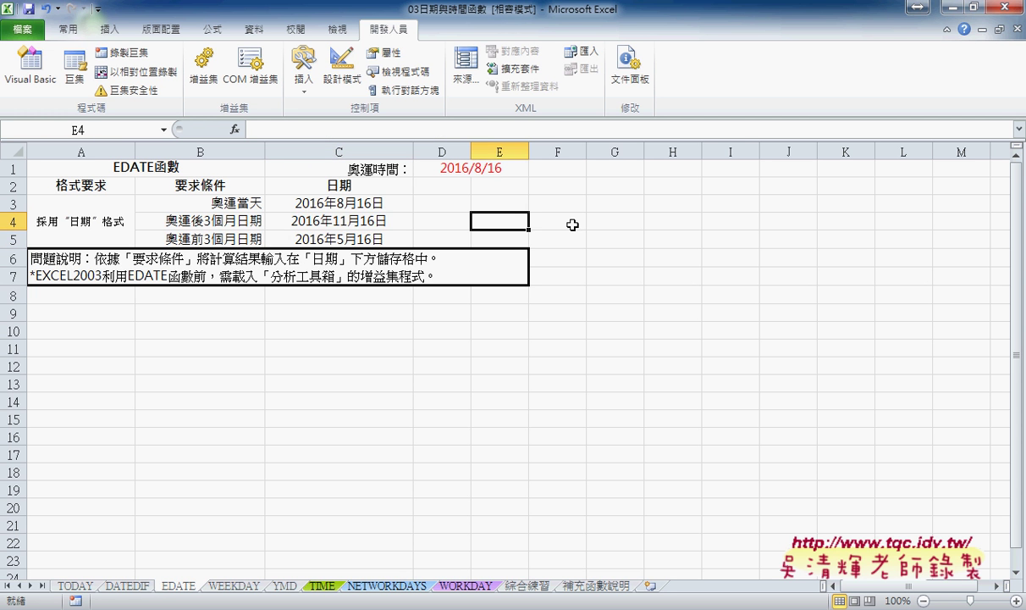
{"action": "left_click", "coordinate": [235, 130]}
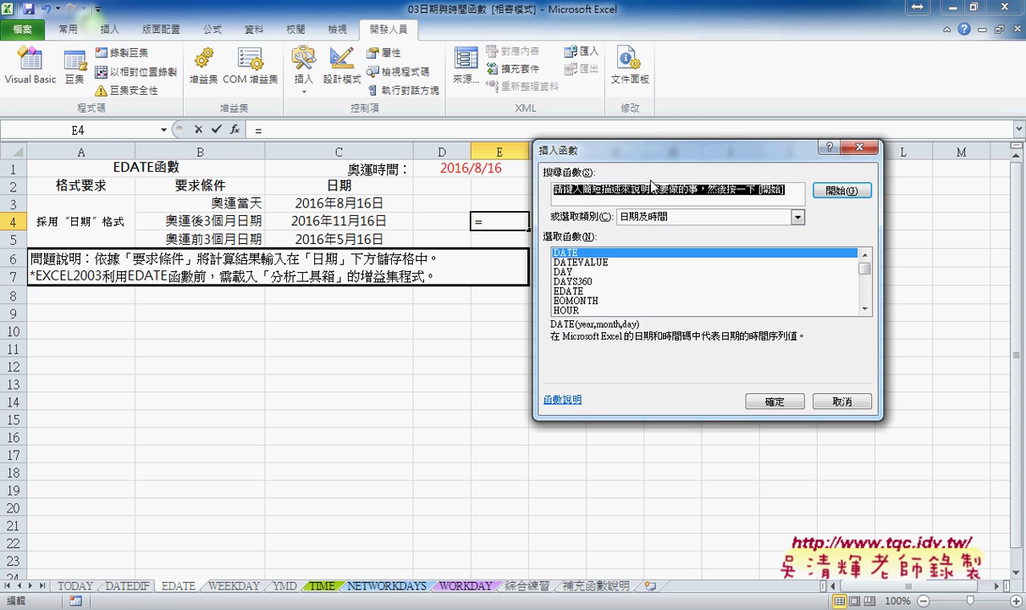
{"action": "left_click", "coordinate": [585, 291]}
{"action": "left_click_drag", "start_coordinate": [644, 153], "coordinate": [644, 116]}
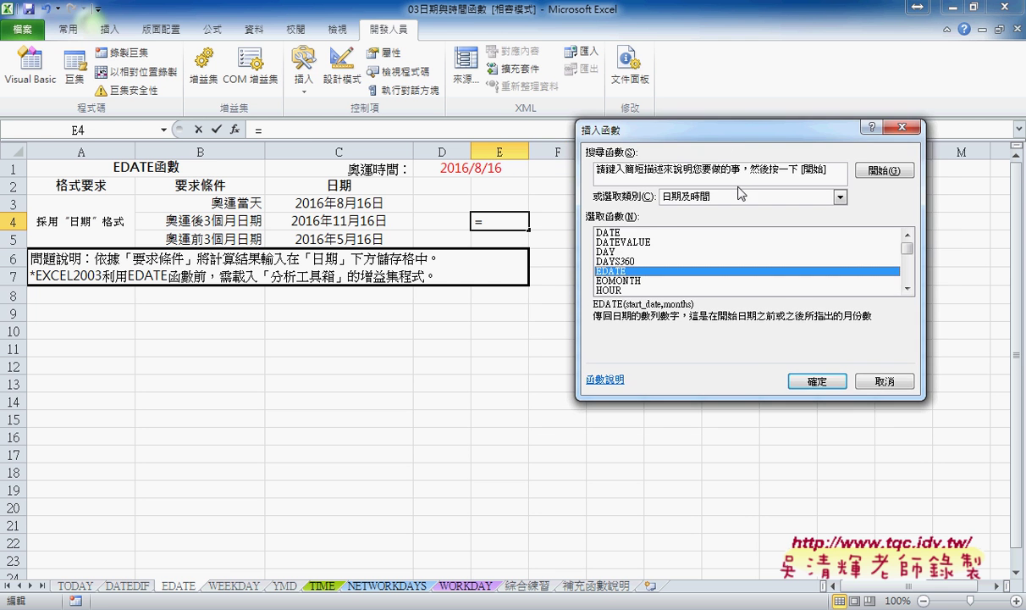
{"action": "left_click", "coordinate": [774, 369]}
{"action": "left_click_drag", "start_coordinate": [654, 174], "coordinate": [721, 165]}
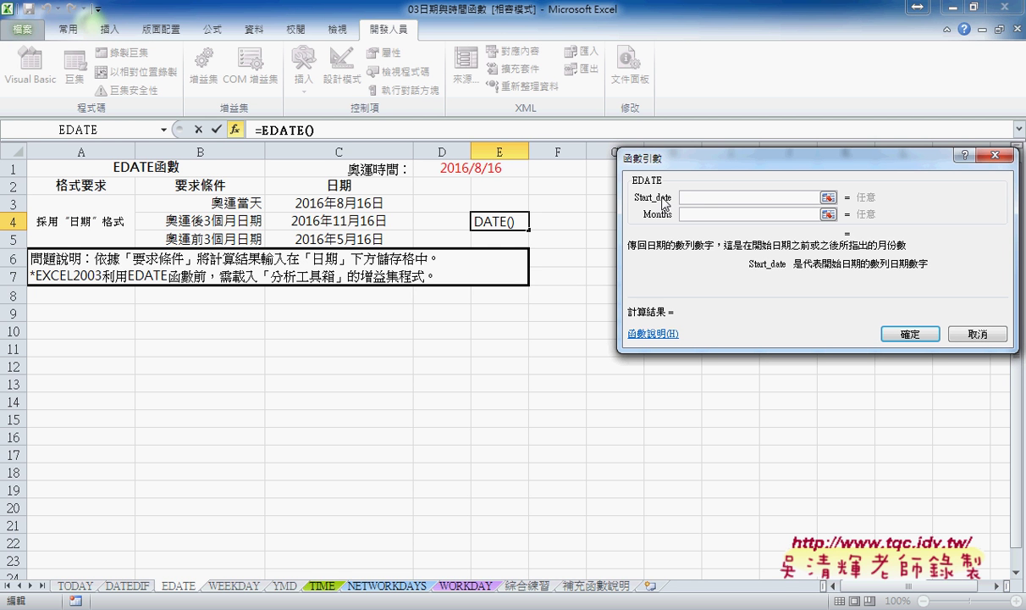
Set EDATE's Start_date to C3 and Months to 3, yielding 42690, then widen column E
{"action": "left_click", "coordinate": [362, 204]}
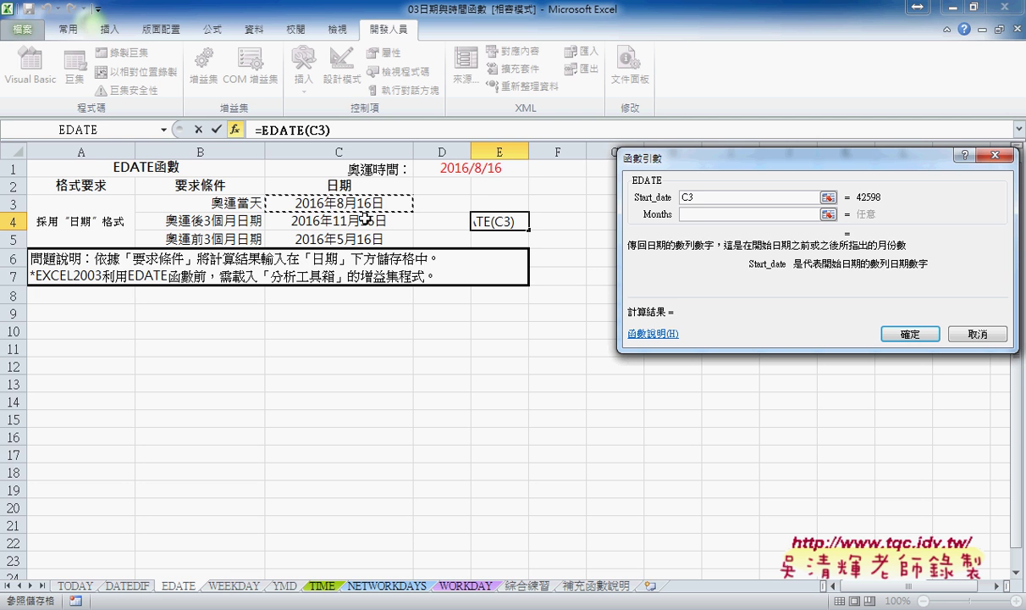
{"action": "left_click", "coordinate": [725, 216]}
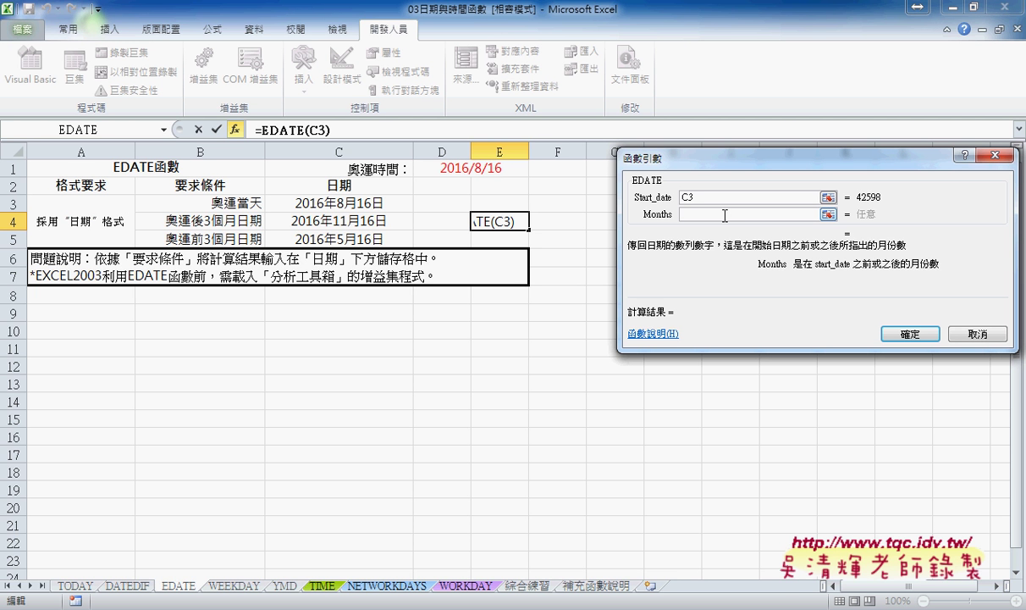
{"action": "type", "text": "3"}
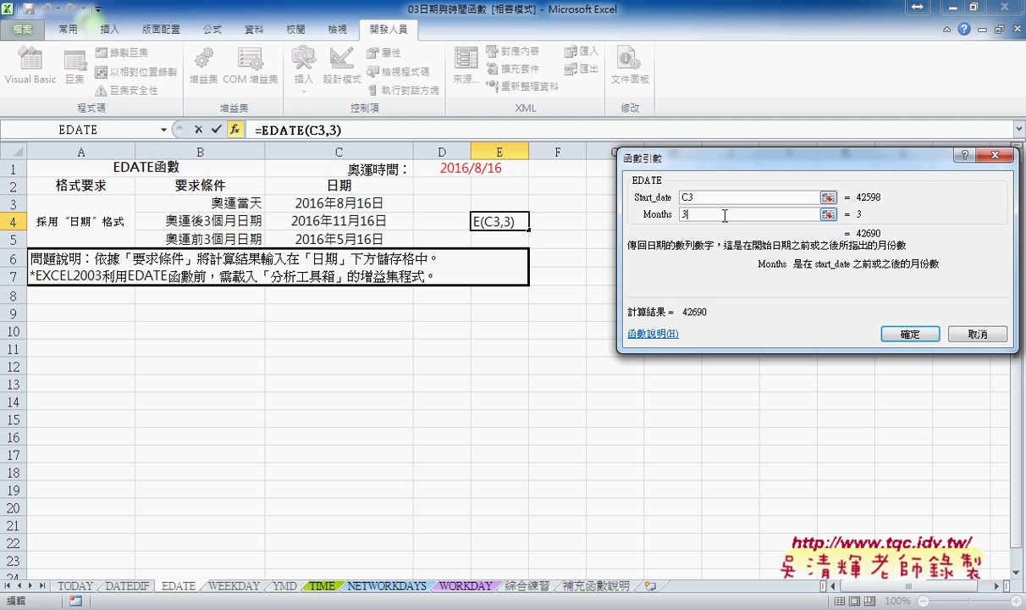
{"action": "left_click", "coordinate": [904, 335]}
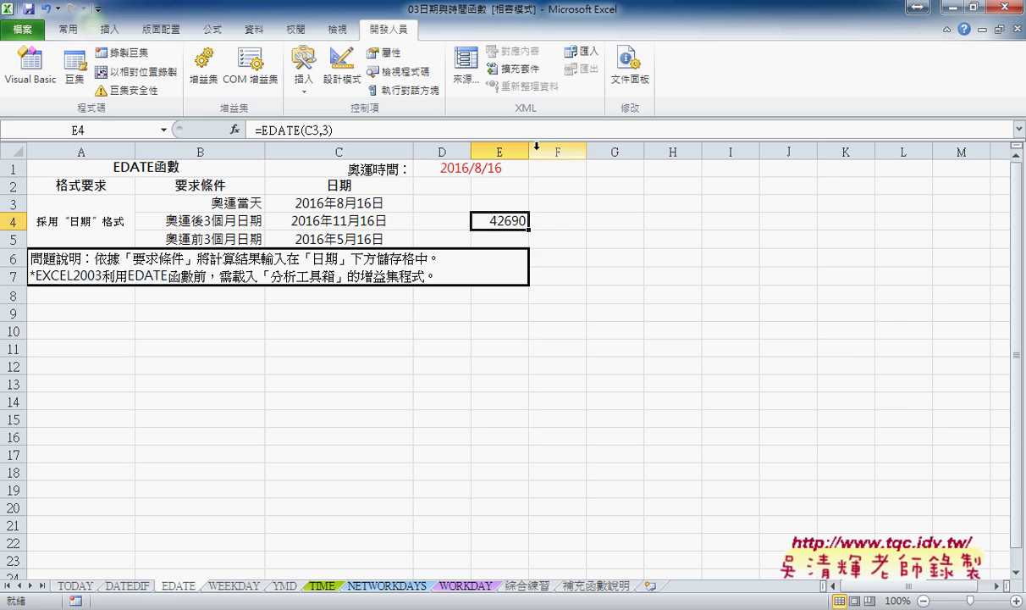
{"action": "left_click_drag", "start_coordinate": [530, 151], "coordinate": [588, 149]}
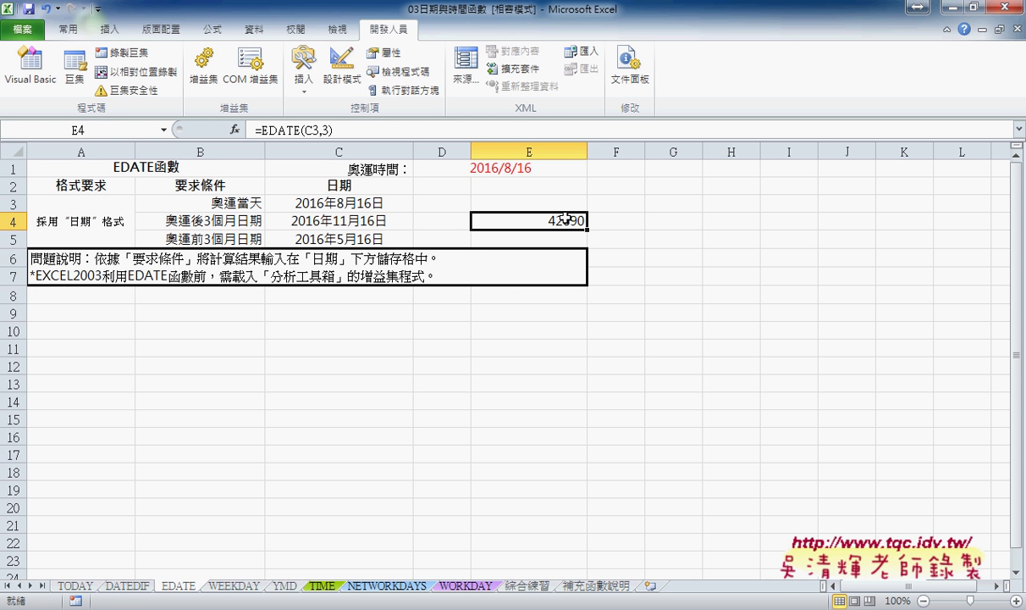
Apply a Date number format to E4:E5 so E4 shows 2016/11/16
{"action": "left_click_drag", "start_coordinate": [569, 221], "coordinate": [569, 238]}
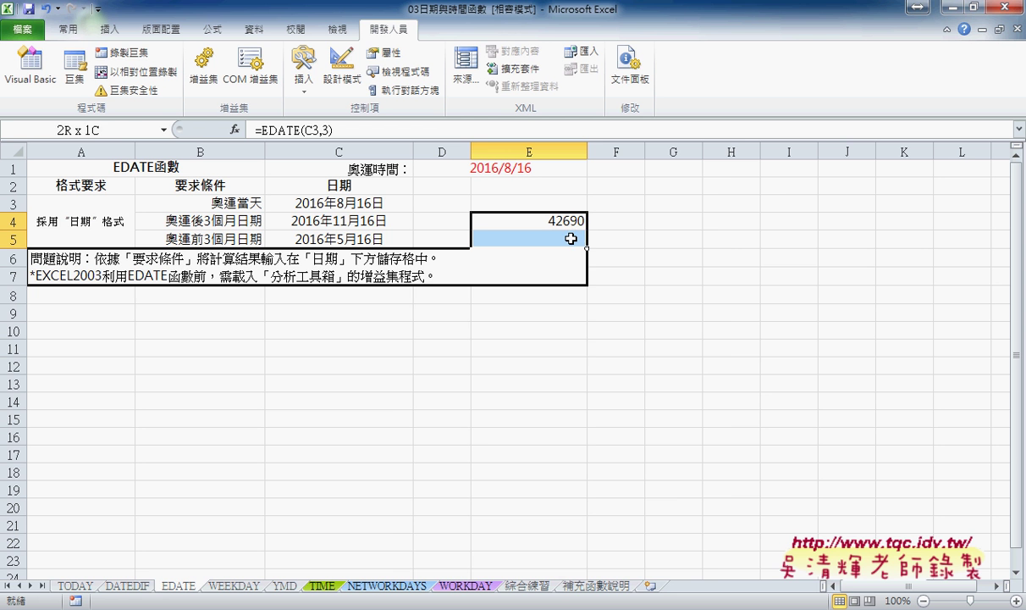
{"action": "right_click", "coordinate": [569, 238]}
{"action": "left_click", "coordinate": [642, 479]}
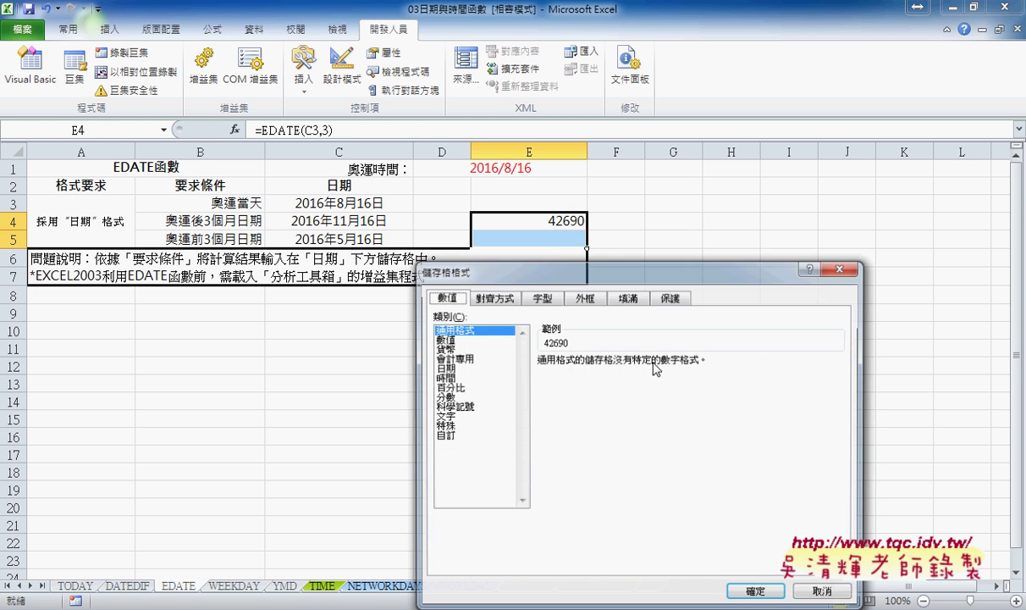
{"action": "left_click", "coordinate": [445, 367]}
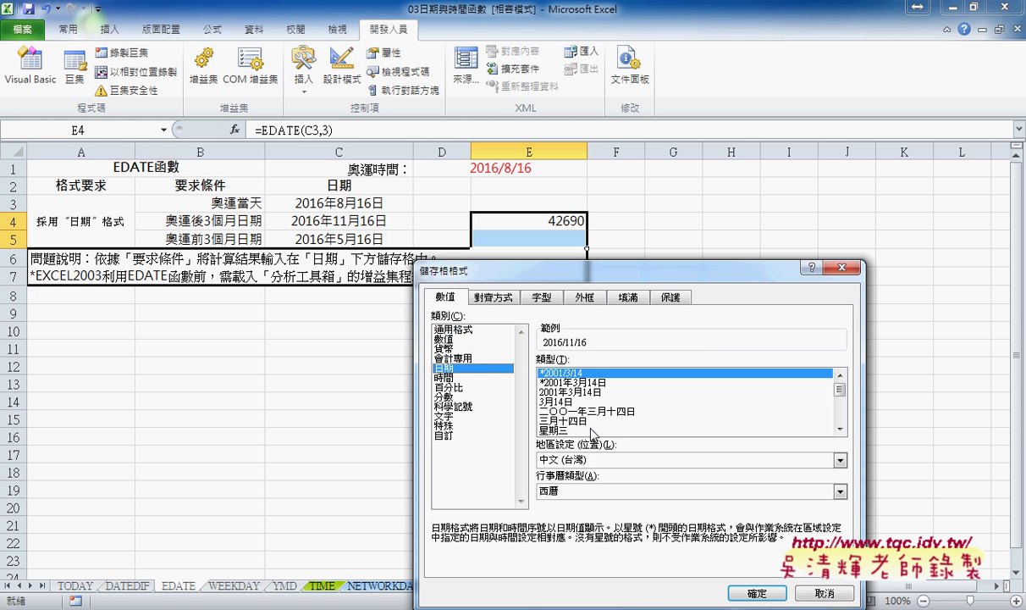
{"action": "left_click", "coordinate": [756, 592]}
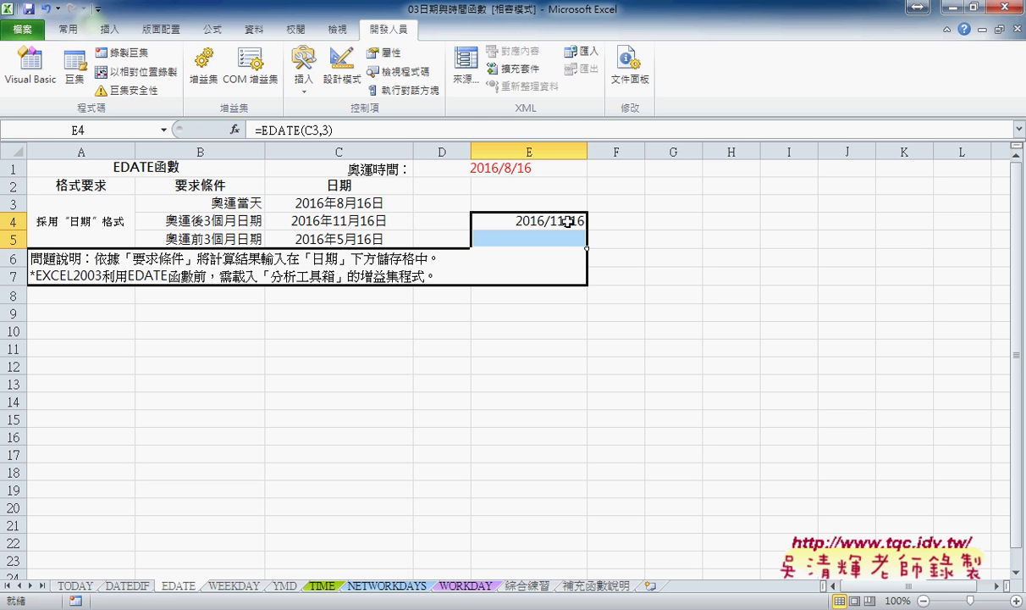
Enter =EDATE(C3,-3) in E5 to show 2016/5/16, then compare with E4 and C4
{"action": "left_click", "coordinate": [566, 239]}
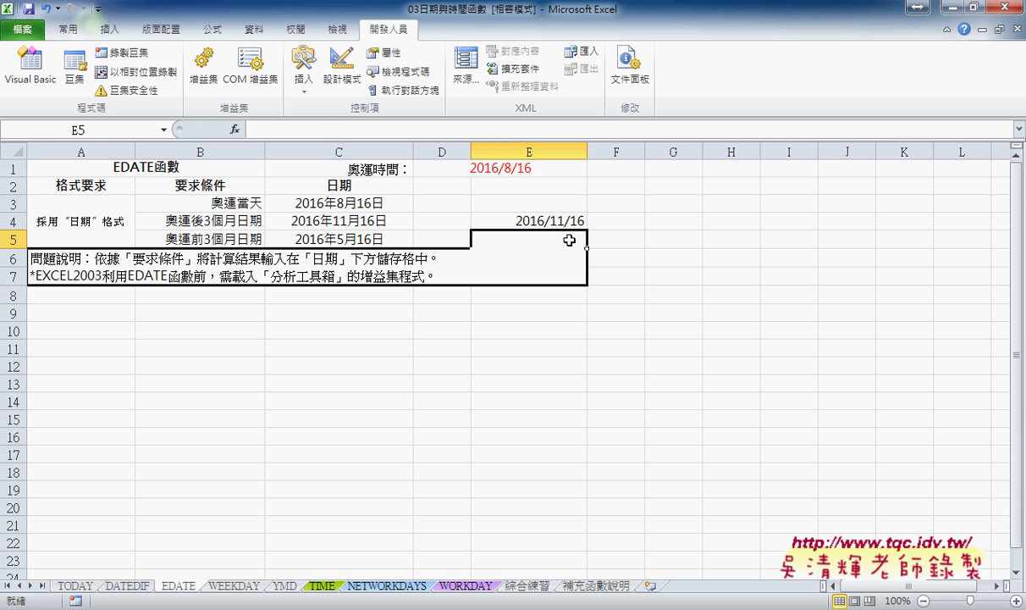
{"action": "left_click", "coordinate": [572, 222]}
{"action": "left_click", "coordinate": [546, 234]}
{"action": "left_click", "coordinate": [234, 129]}
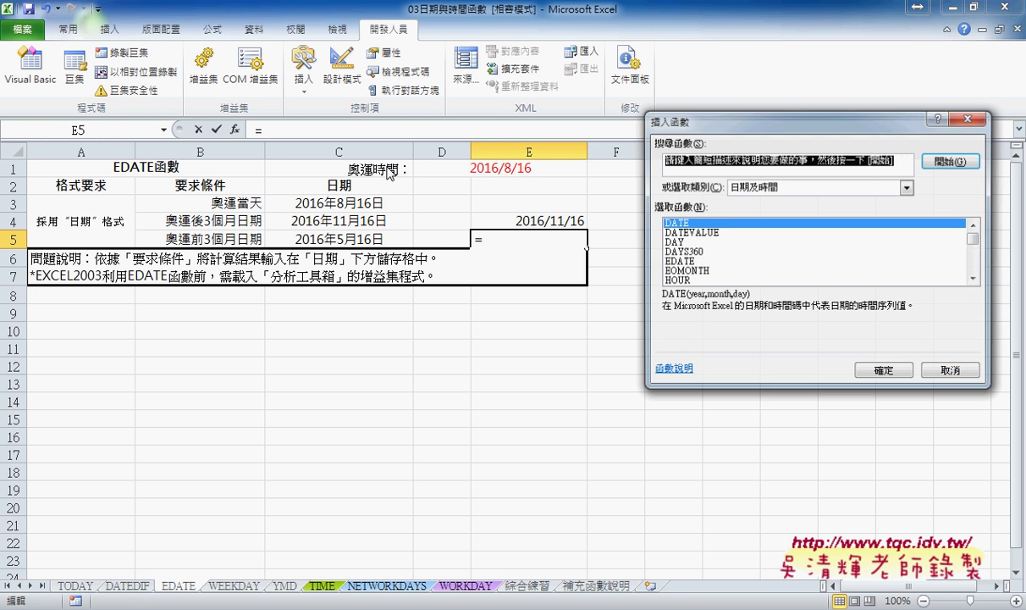
{"action": "left_click", "coordinate": [669, 260]}
{"action": "left_click", "coordinate": [852, 373]}
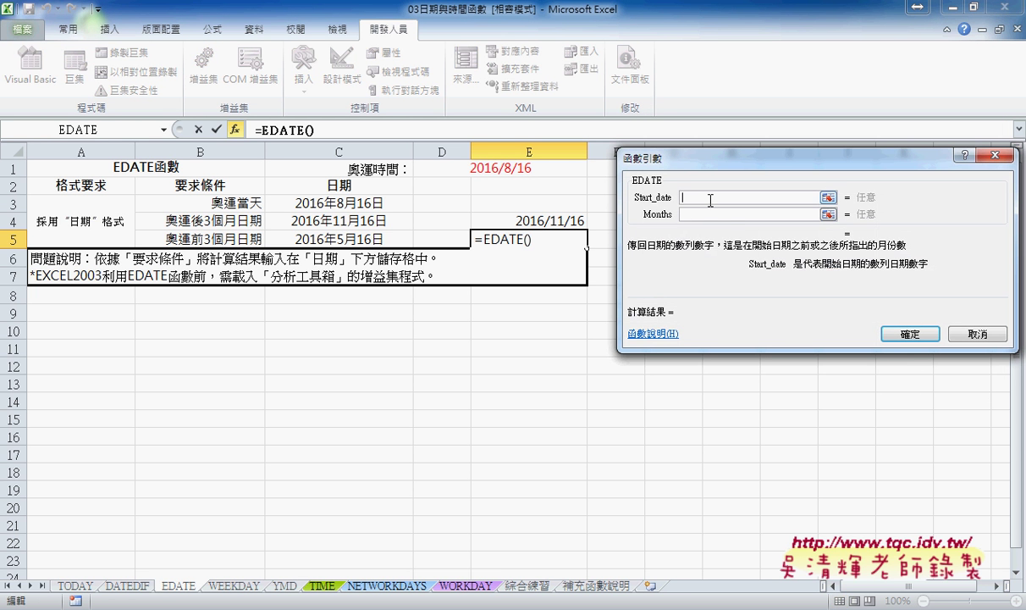
{"action": "left_click", "coordinate": [385, 204]}
{"action": "left_click", "coordinate": [699, 212]}
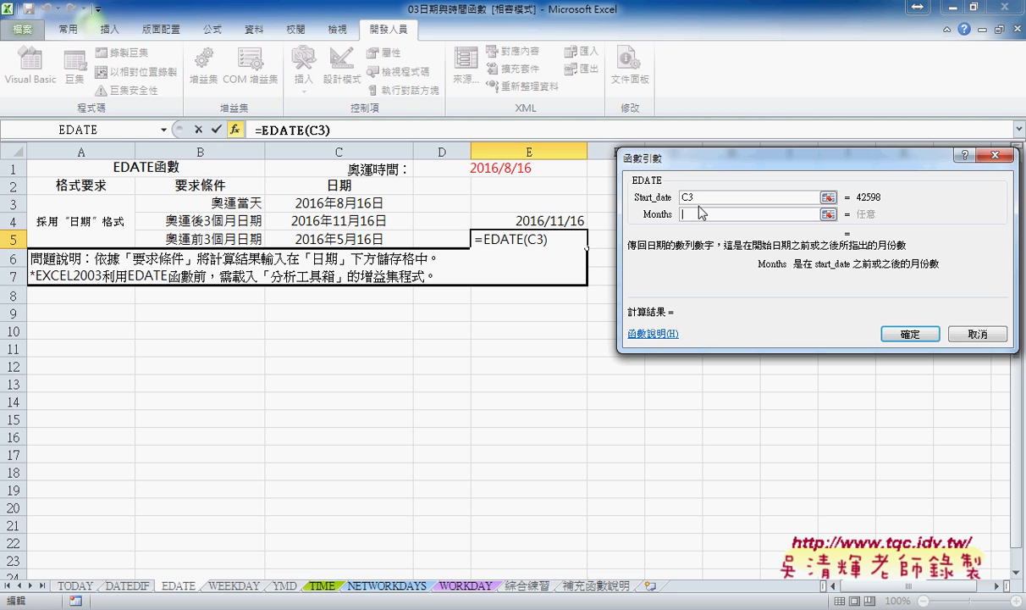
{"action": "type", "text": "-"}
{"action": "type", "text": "3"}
{"action": "left_click", "coordinate": [907, 334]}
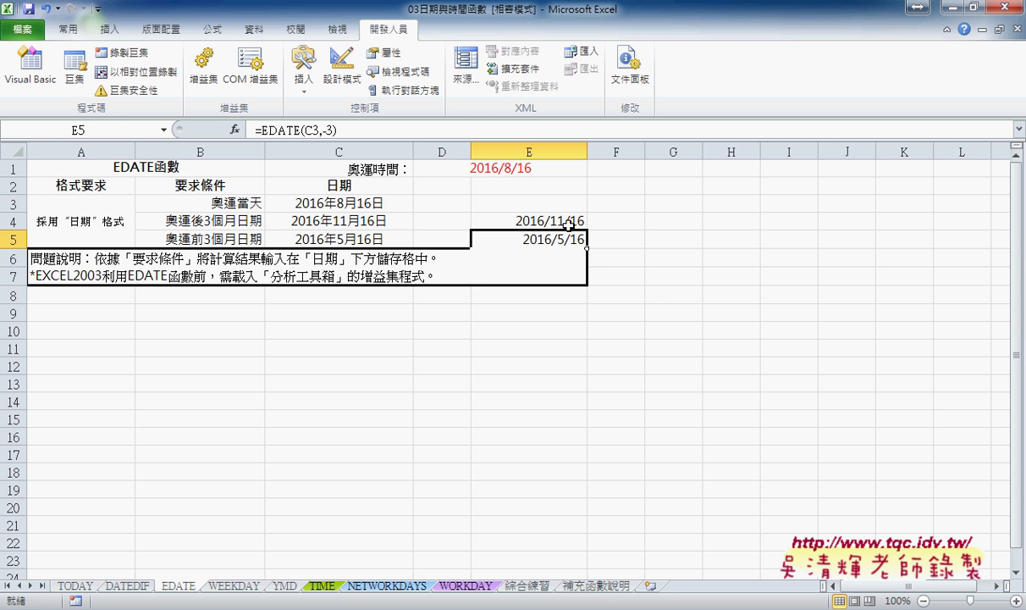
{"action": "left_click", "coordinate": [531, 213]}
{"action": "left_click", "coordinate": [359, 220]}
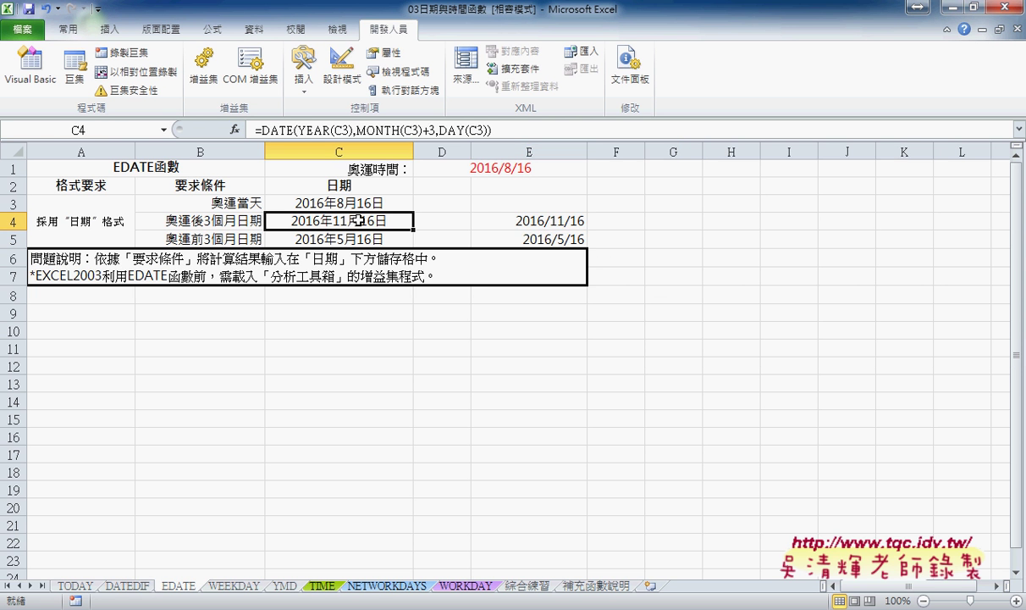
{"action": "left_click", "coordinate": [500, 218]}
{"action": "left_click", "coordinate": [375, 220]}
{"action": "left_click_drag", "start_coordinate": [264, 134], "coordinate": [291, 136]}
{"action": "left_click_drag", "start_coordinate": [126, 284], "coordinate": [158, 285]}
{"action": "mouse_move", "coordinate": [576, 249]}
{"action": "left_mouse_down"}
{"action": "mouse_move", "coordinate": [500, 252]}
{"action": "mouse_move", "coordinate": [576, 252]}
{"action": "left_mouse_up"}
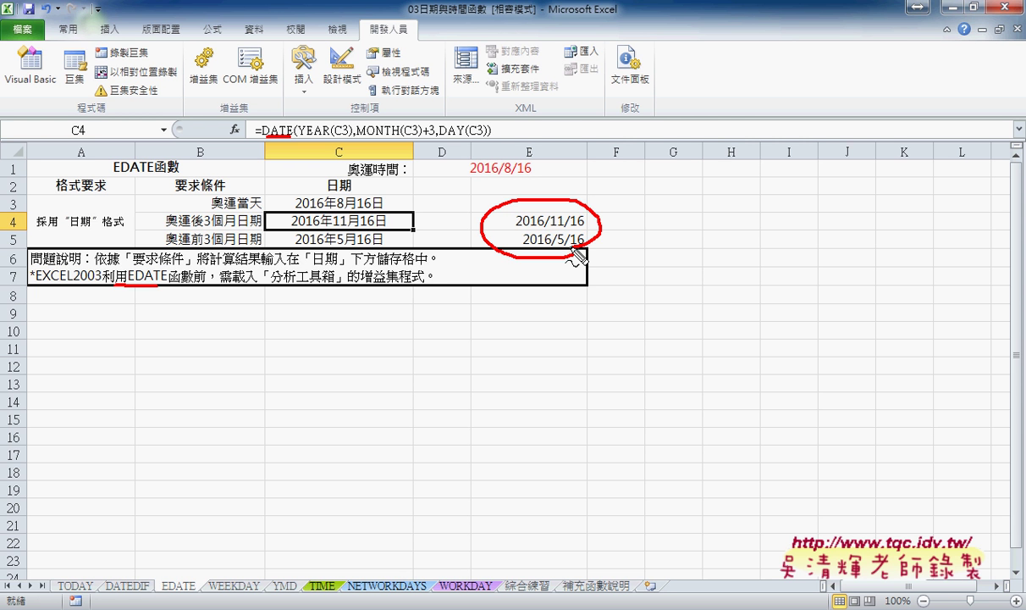
{"action": "key", "text": "Escape"}
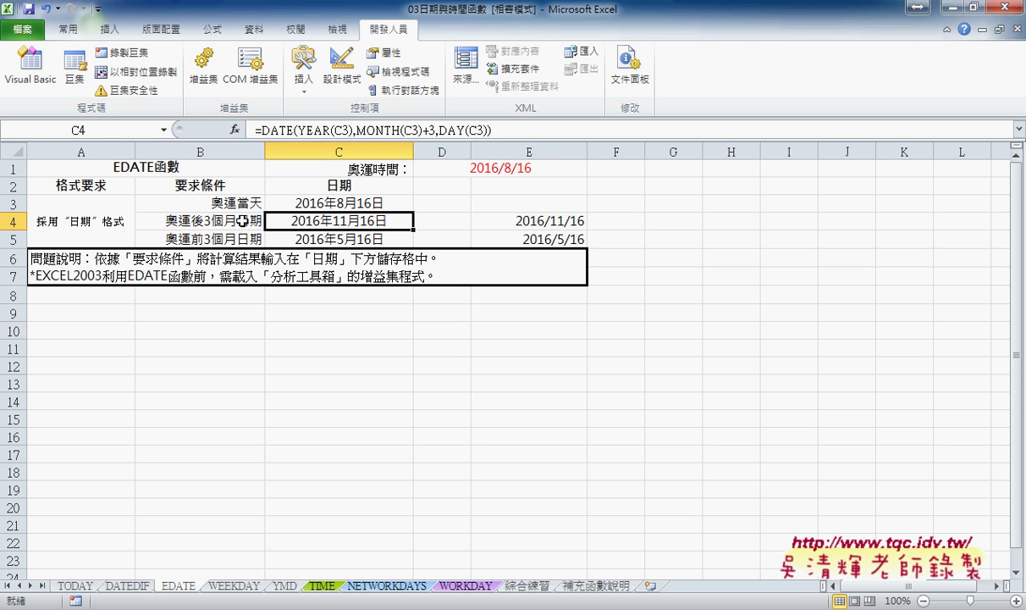
Copy the B4:B5 labels into B9:B10 and change 月 to 年 in B9's label
{"action": "left_click_drag", "start_coordinate": [225, 220], "coordinate": [245, 237]}
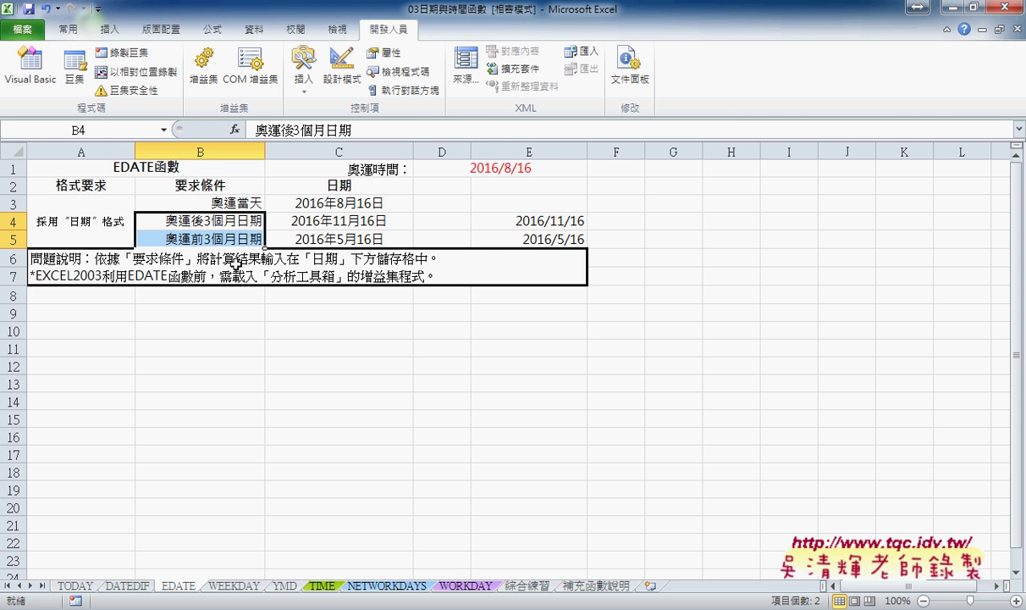
{"action": "key", "text": "ctrl+c"}
{"action": "left_click", "coordinate": [216, 312]}
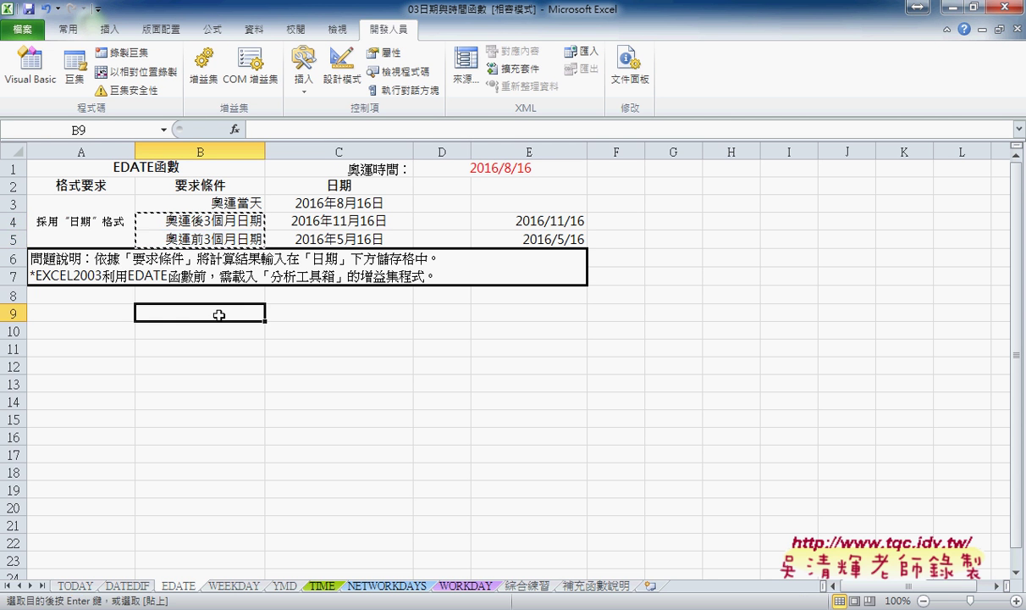
{"action": "key", "text": "ctrl+v"}
{"action": "double_click", "coordinate": [222, 312]}
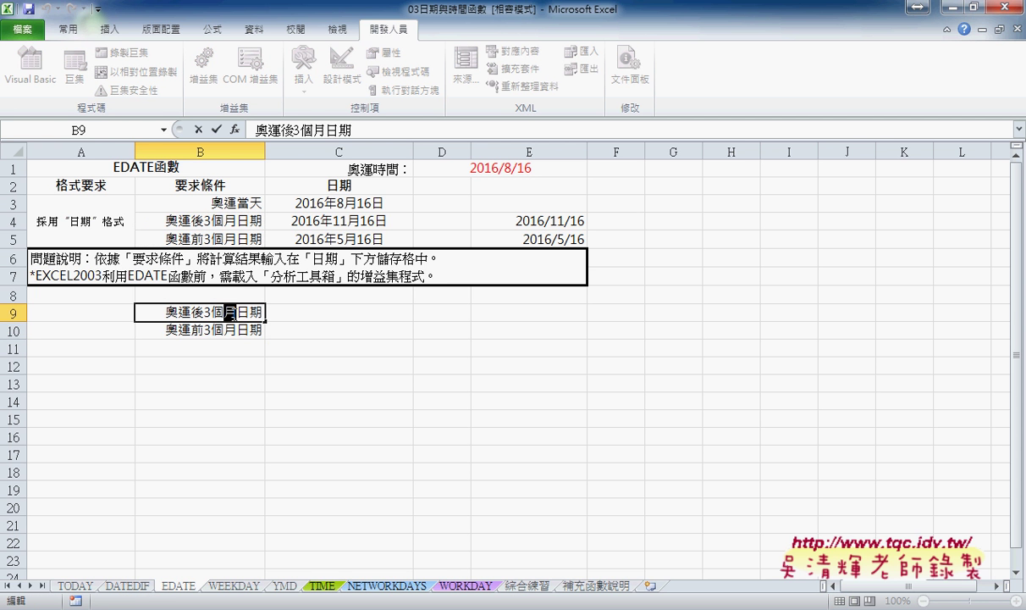
{"action": "key", "text": "BackSpace"}
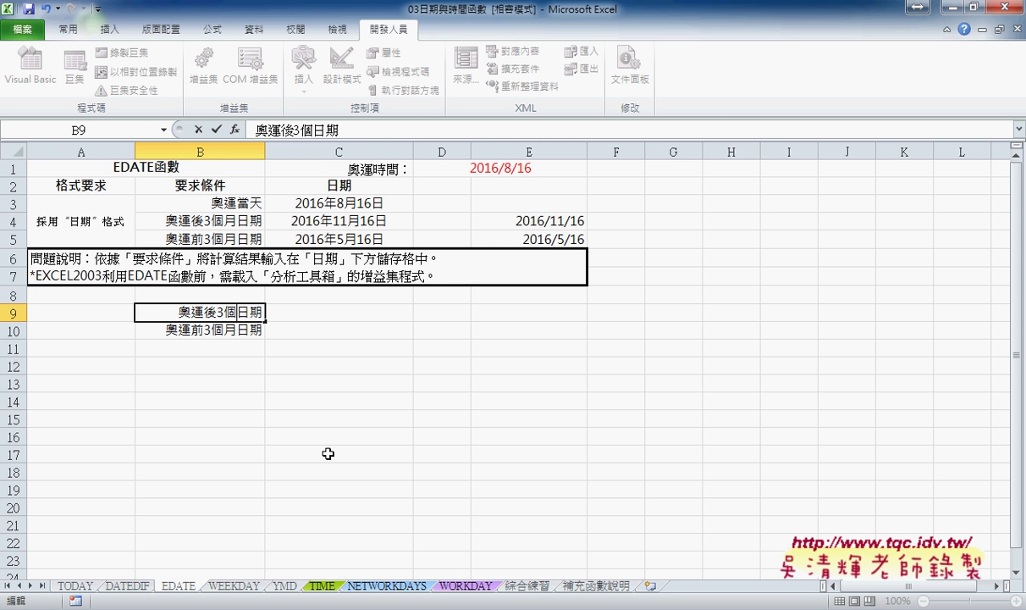
{"action": "type", "text": "年"}
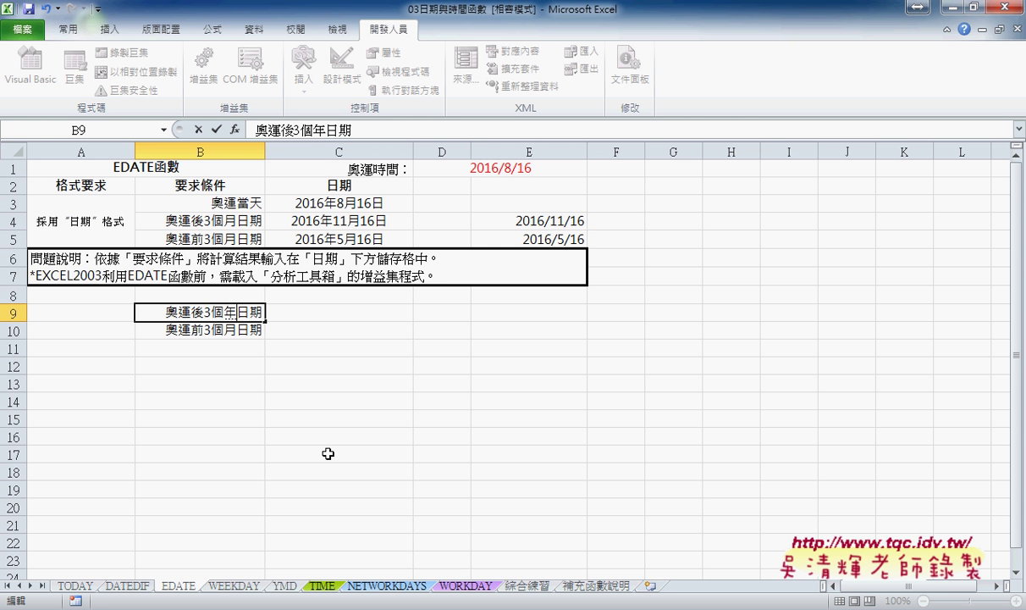
{"action": "left_click", "coordinate": [216, 210]}
Copy B4's label into B12 and replace 月 with 季, making 奧運後3個季日期
{"action": "key", "text": "ctrl+c"}
{"action": "left_click", "coordinate": [226, 365]}
{"action": "key", "text": "ctrl+v"}
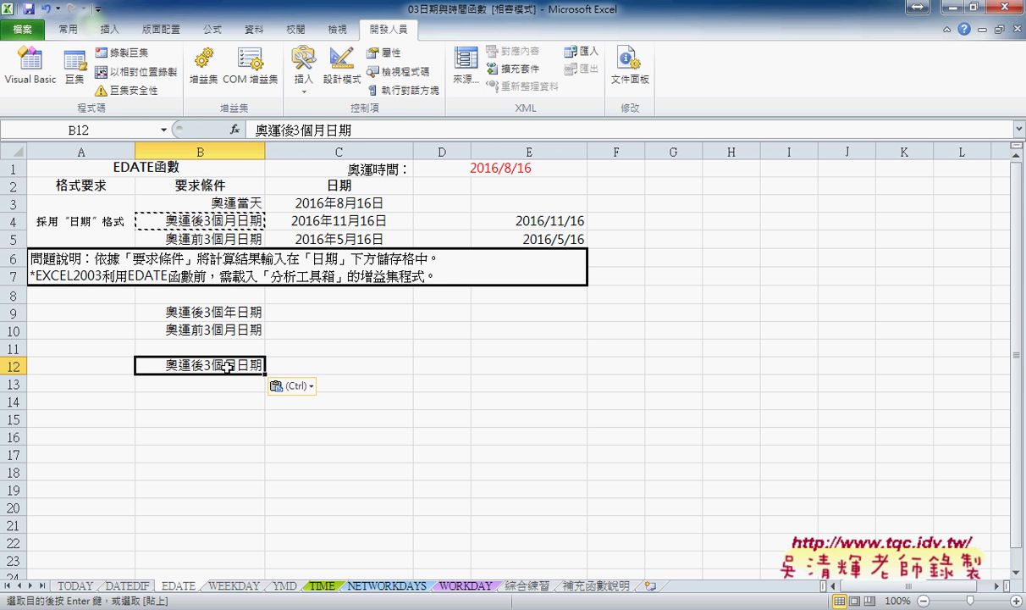
{"action": "double_click", "coordinate": [226, 365]}
{"action": "left_click_drag", "start_coordinate": [226, 365], "coordinate": [236, 365]}
{"action": "type", "text": "ㄐㄧ"}
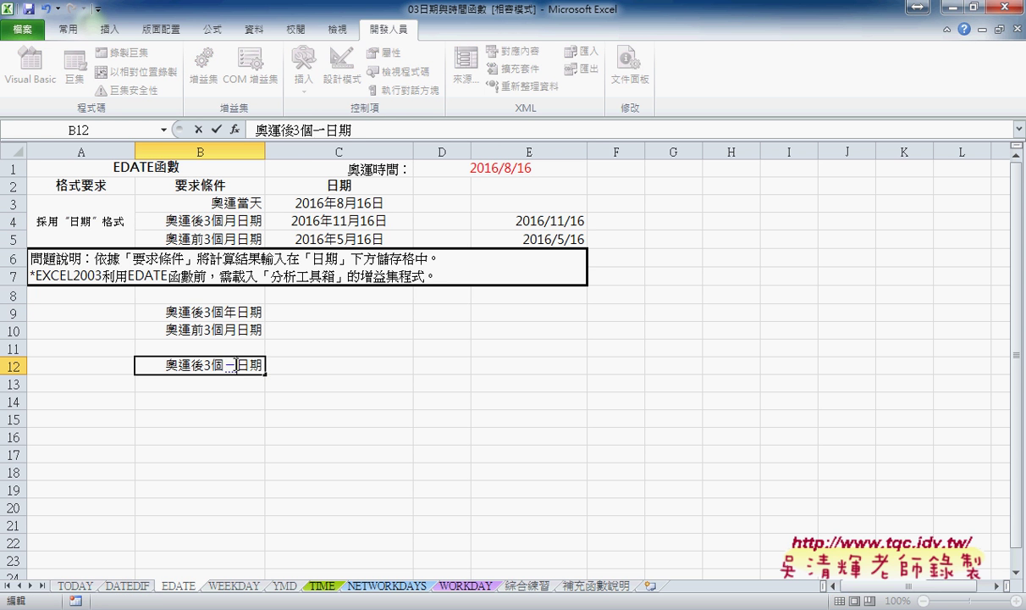
{"action": "type", "text": "4"}
{"action": "key", "text": "Down"}
{"action": "key", "text": "Down"}
{"action": "key", "text": "Down"}
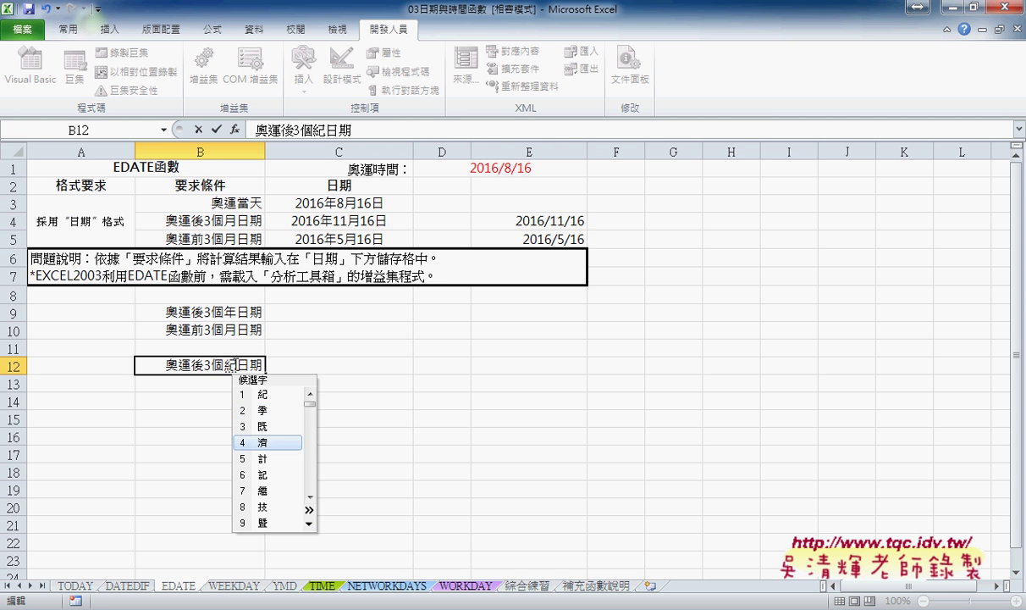
{"action": "key", "text": "Down"}
{"action": "key", "text": "Down"}
{"action": "key", "text": "Down"}
{"action": "key", "text": "Up"}
{"action": "key", "text": "Up"}
{"action": "key", "text": "Up"}
{"action": "key", "text": "Up"}
{"action": "key", "text": "Return"}
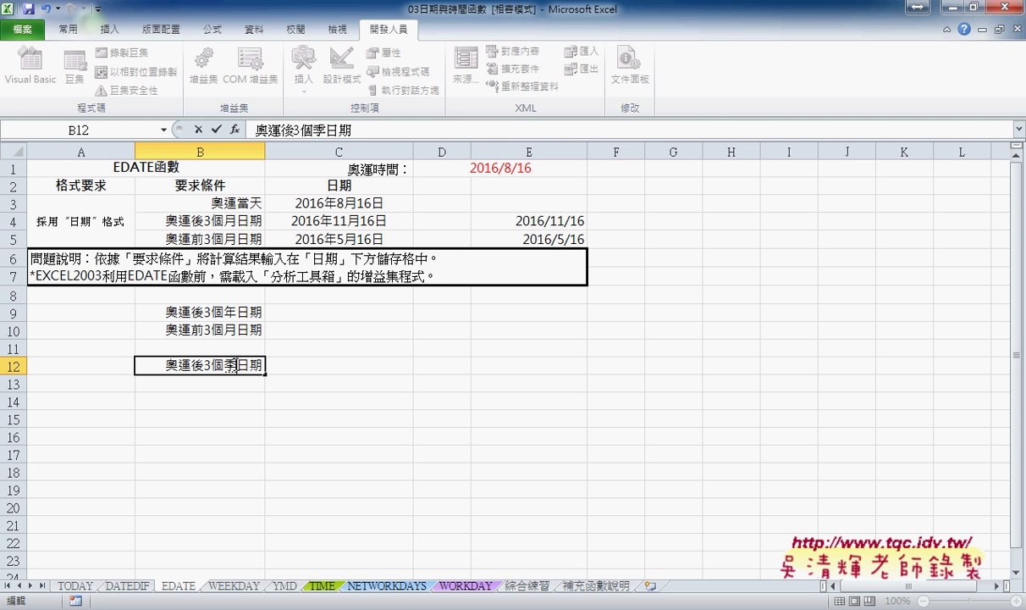
{"action": "left_click", "coordinate": [218, 418]}
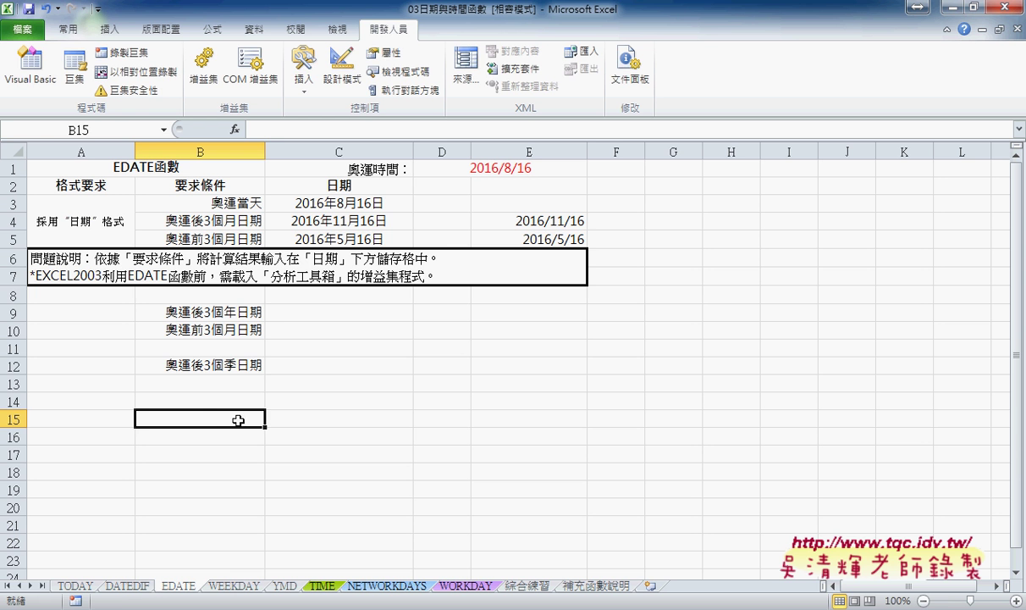
Copy B12's label into B15 and replace 季 with 周
{"action": "left_click", "coordinate": [245, 365]}
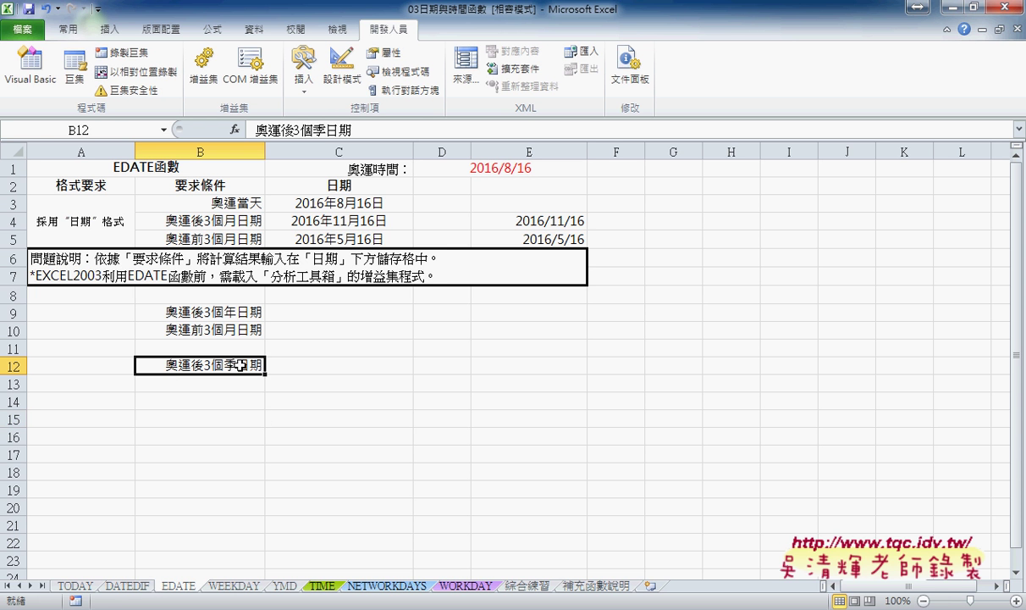
{"action": "key", "text": "ctrl+c"}
{"action": "left_click", "coordinate": [240, 414]}
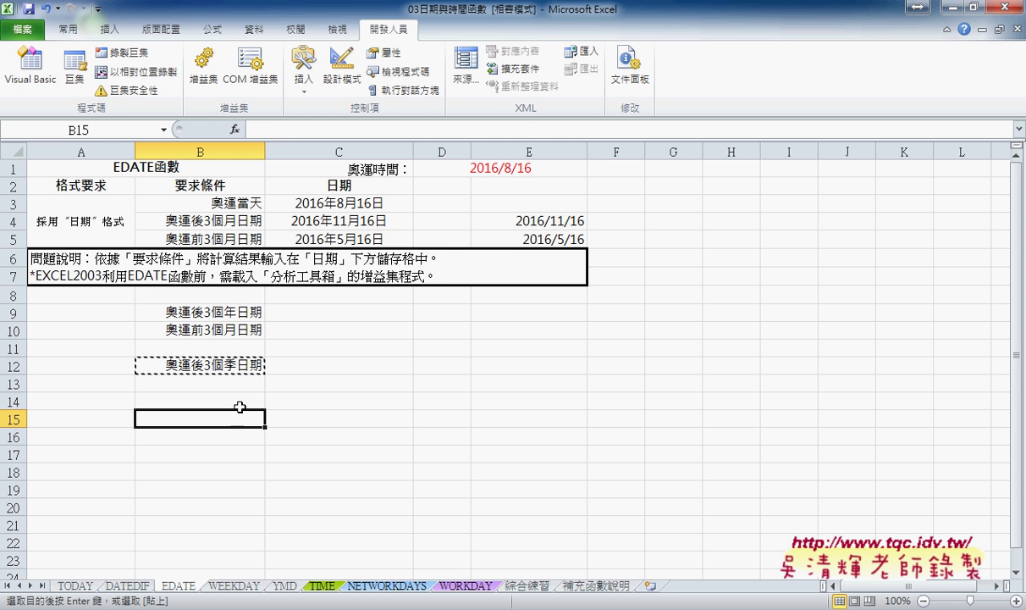
{"action": "key", "text": "ctrl+v"}
{"action": "double_click", "coordinate": [229, 417]}
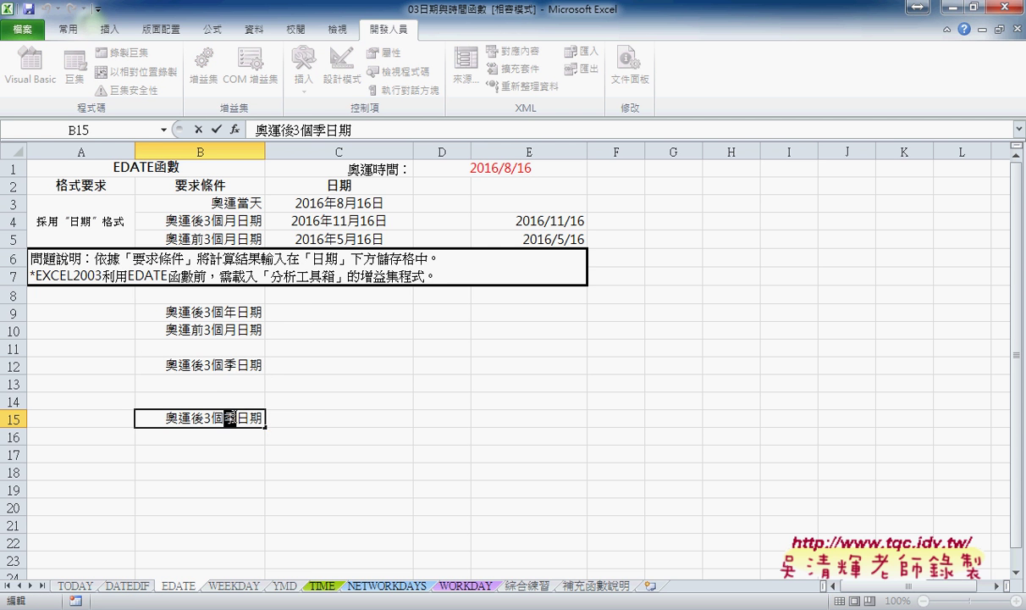
{"action": "type", "text": "周"}
Commit the B15 label, then read EDATE's description for C9 and cancel without inserting
{"action": "left_click", "coordinate": [336, 314]}
{"action": "left_click", "coordinate": [234, 129]}
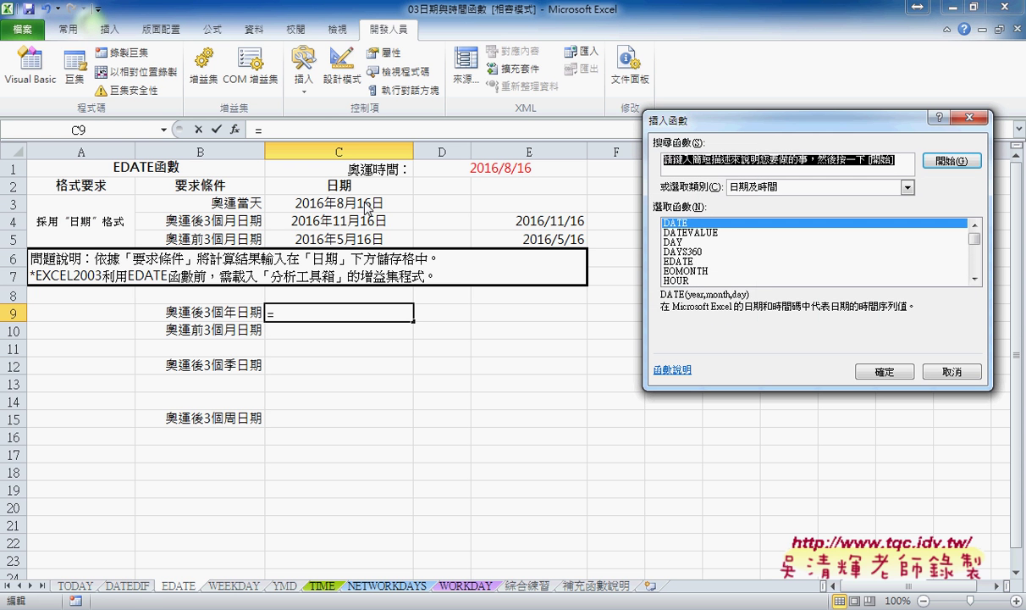
{"action": "left_click", "coordinate": [668, 260]}
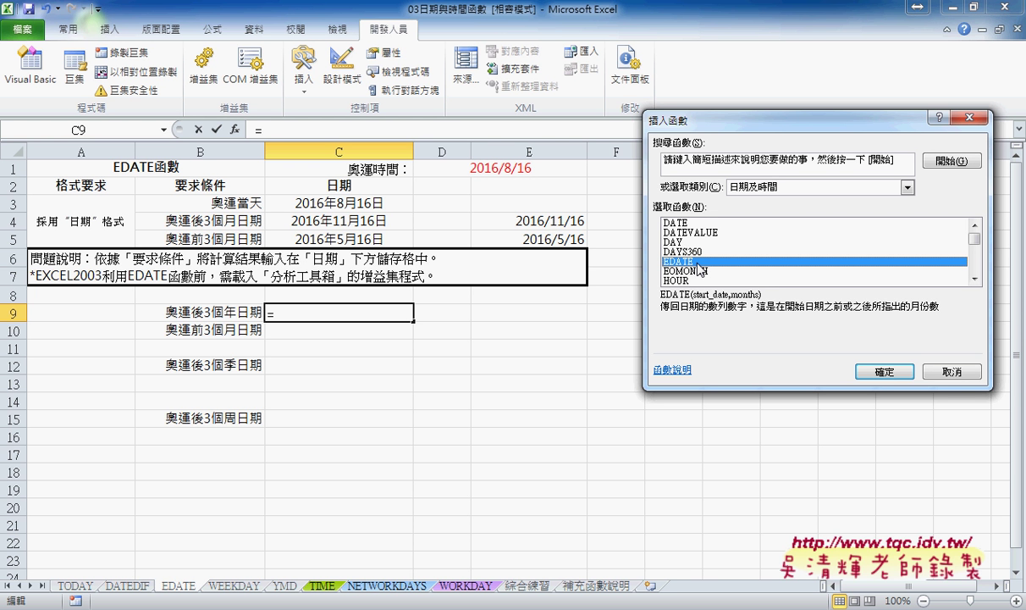
{"action": "left_click", "coordinate": [952, 370]}
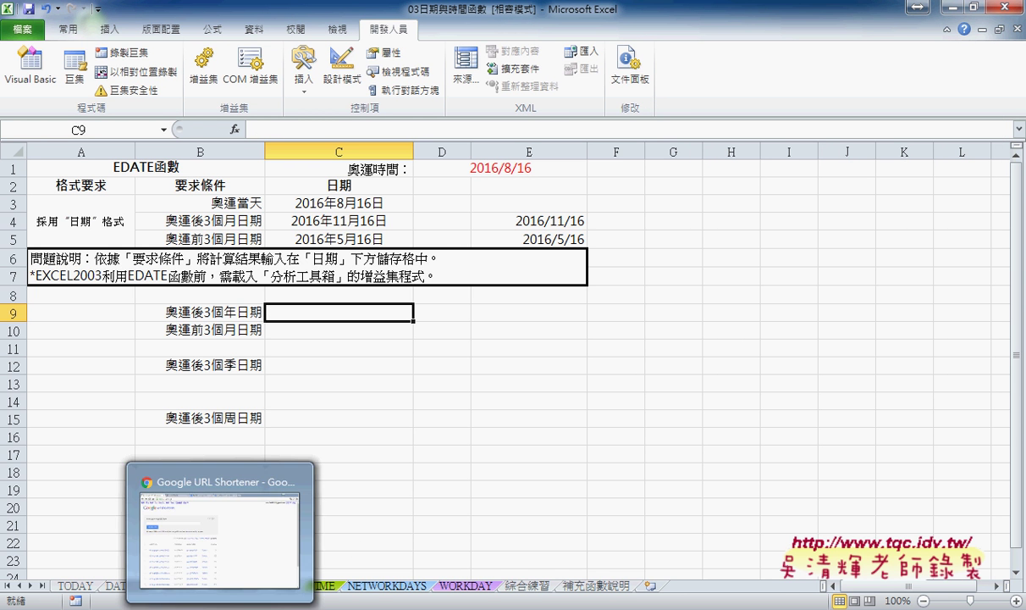
Bring up the Google Docs code notes and scroll to the 自訂增減年季周函數 section
{"action": "left_click", "coordinate": [208, 507]}
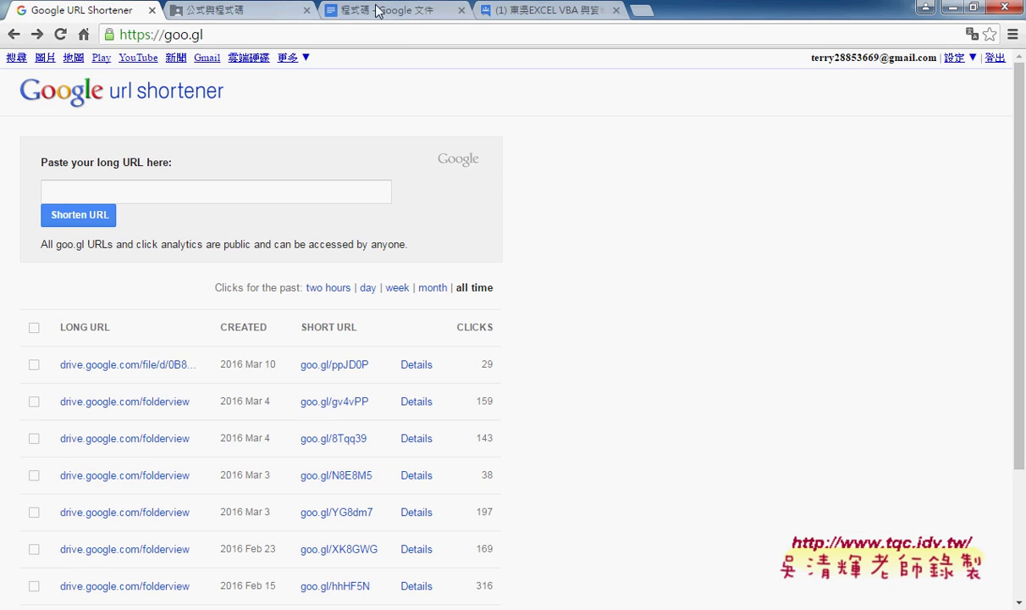
{"action": "left_click", "coordinate": [398, 9]}
{"action": "scroll", "coordinate": [480, 230], "scroll_direction": "up", "scroll_amount": 7}
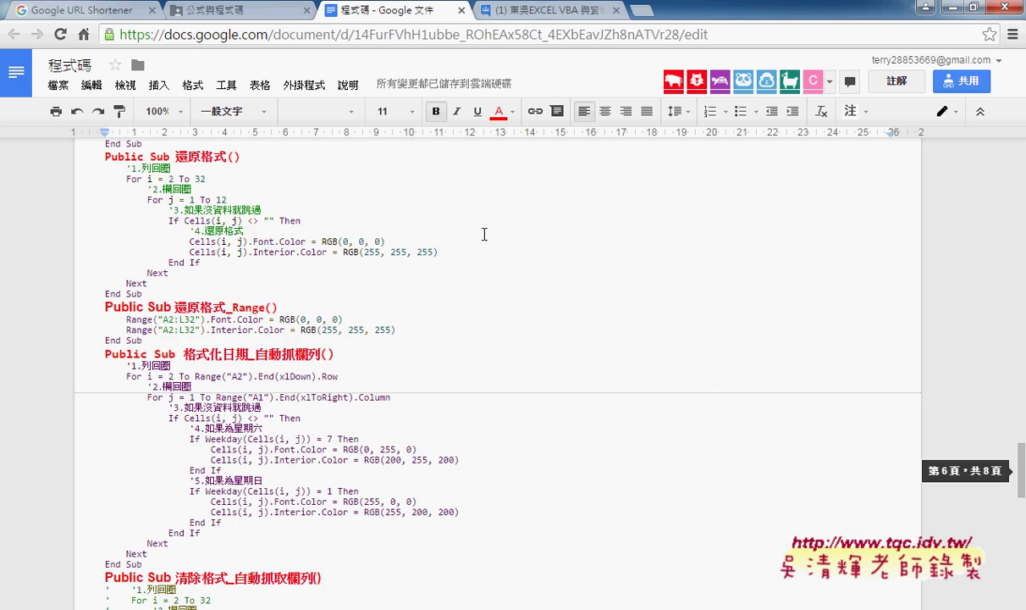
{"action": "scroll", "coordinate": [479, 230], "scroll_direction": "up", "scroll_amount": 7}
{"action": "scroll", "coordinate": [481, 232], "scroll_direction": "up", "scroll_amount": 6}
{"action": "scroll", "coordinate": [482, 232], "scroll_direction": "up", "scroll_amount": 5}
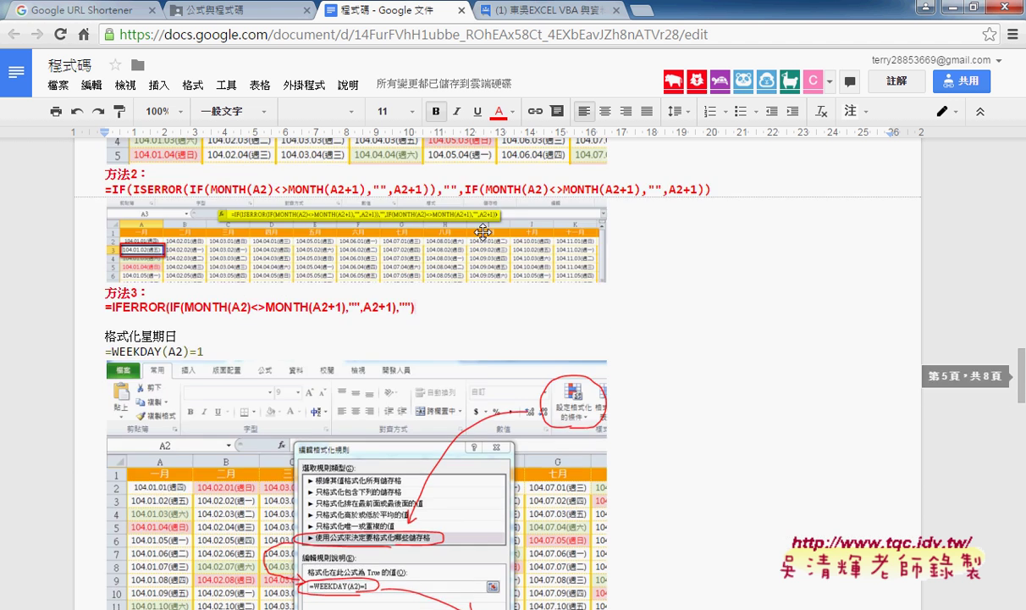
{"action": "scroll", "coordinate": [483, 232], "scroll_direction": "up", "scroll_amount": 5}
{"action": "scroll", "coordinate": [482, 232], "scroll_direction": "up", "scroll_amount": 5}
{"action": "scroll", "coordinate": [484, 230], "scroll_direction": "up", "scroll_amount": 5}
{"action": "scroll", "coordinate": [484, 229], "scroll_direction": "up", "scroll_amount": 3}
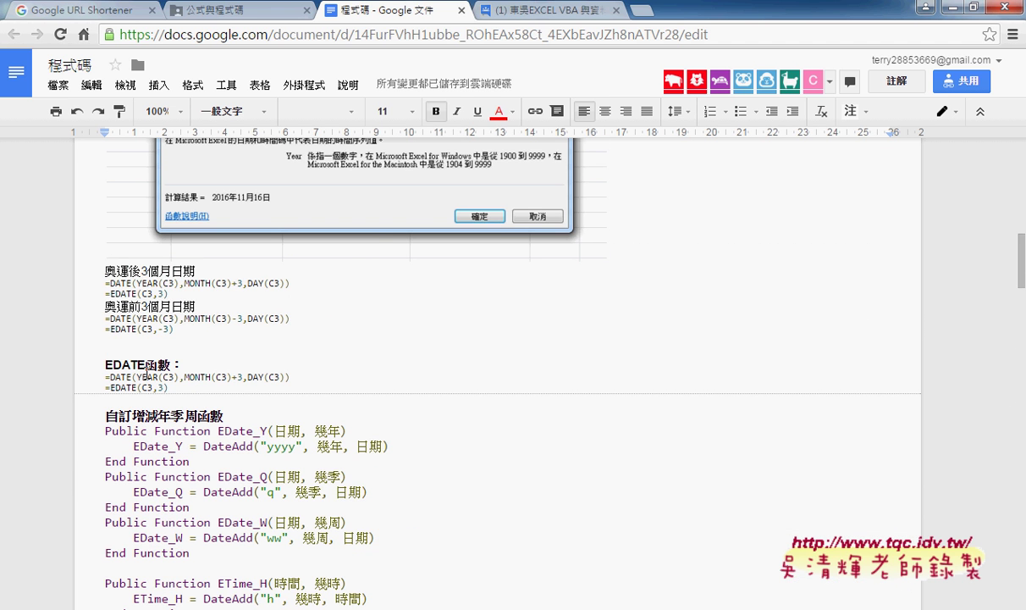
{"action": "scroll", "coordinate": [306, 359], "scroll_direction": "down", "scroll_amount": 2}
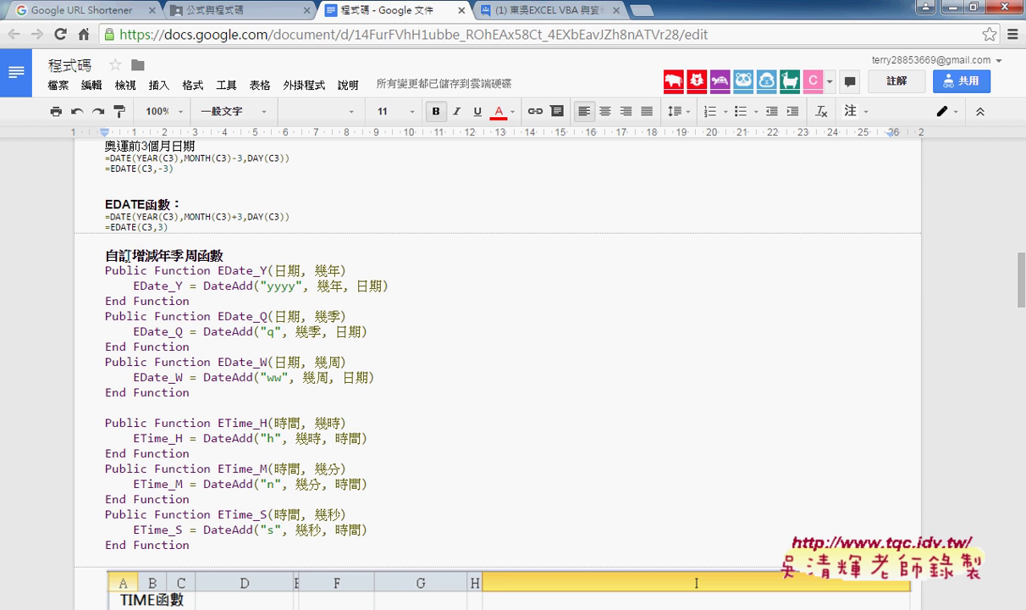
Select the EDate_Y, EDate_Q and EDate_W function code, then return to Excel
{"action": "left_click_drag", "start_coordinate": [127, 250], "coordinate": [100, 250]}
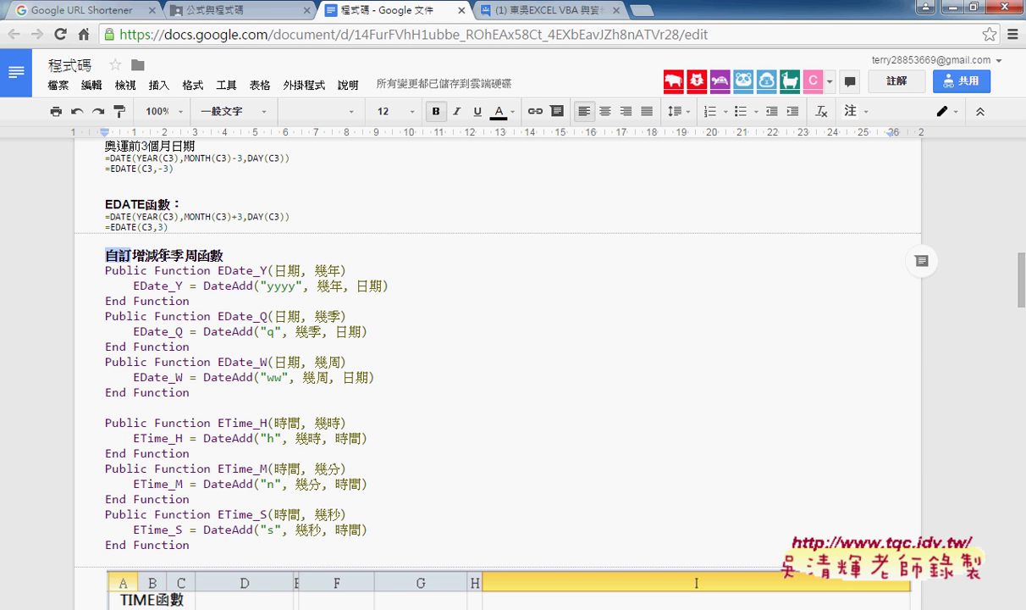
{"action": "left_click", "coordinate": [149, 251]}
{"action": "left_click", "coordinate": [196, 250]}
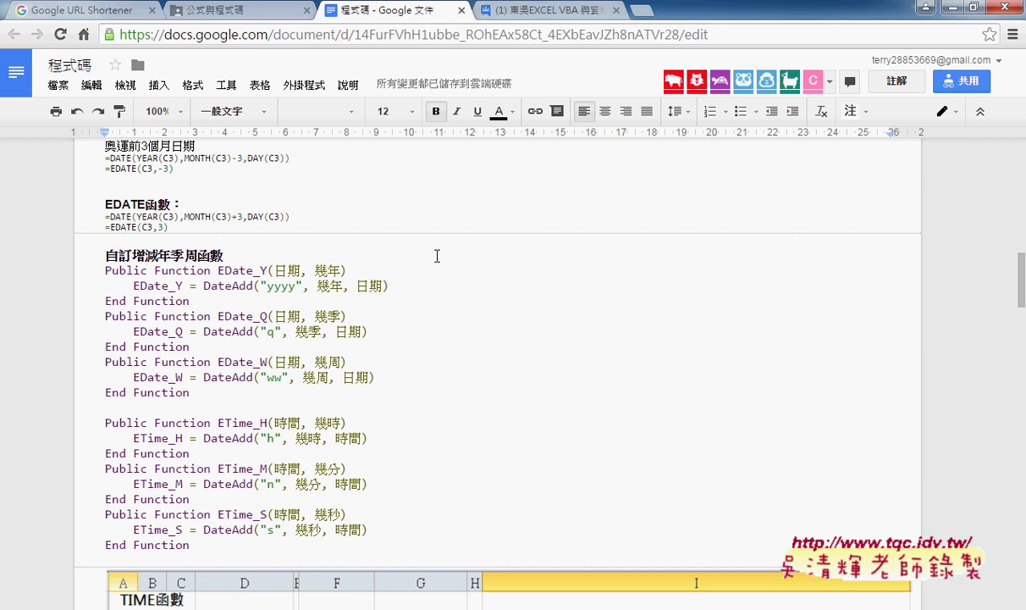
{"action": "left_click", "coordinate": [105, 270]}
{"action": "left_click_drag", "start_coordinate": [154, 270], "coordinate": [212, 271]}
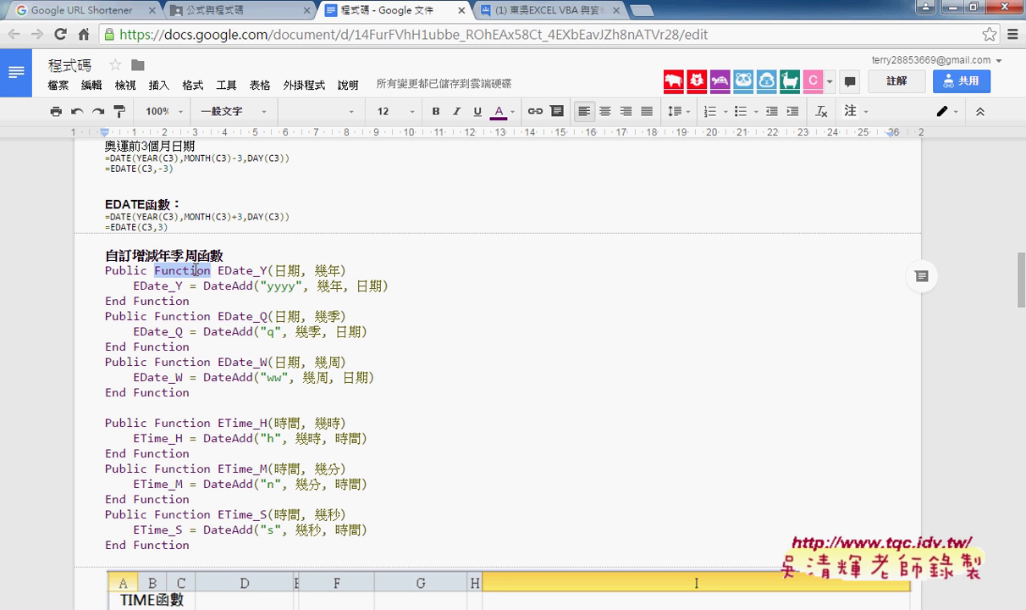
{"action": "left_click", "coordinate": [275, 270]}
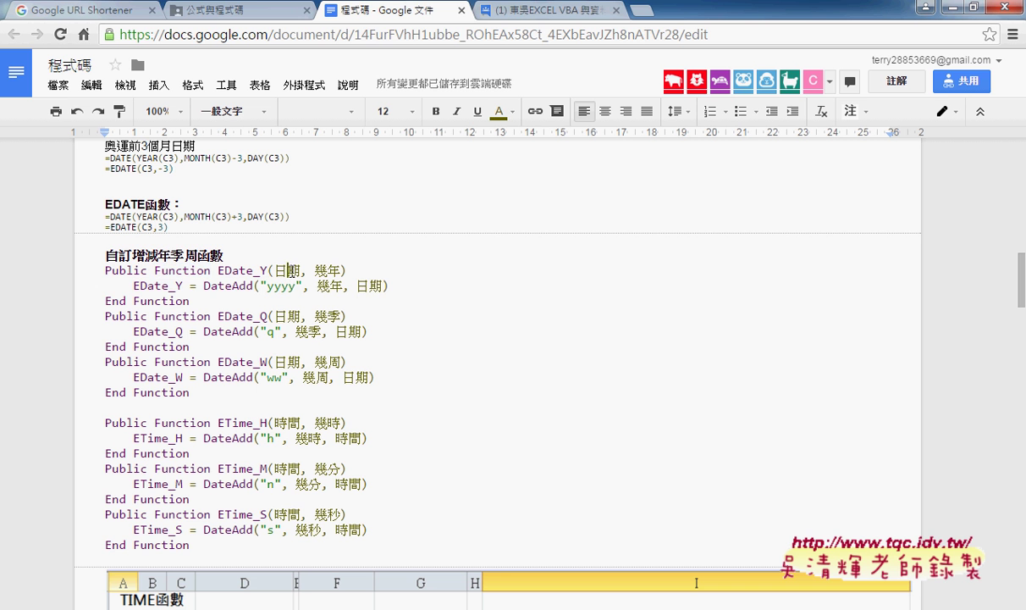
{"action": "mouse_move", "coordinate": [103, 270]}
{"action": "left_mouse_down"}
{"action": "mouse_move", "coordinate": [173, 302]}
{"action": "mouse_move", "coordinate": [209, 305]}
{"action": "mouse_move", "coordinate": [211, 391]}
{"action": "left_mouse_up"}
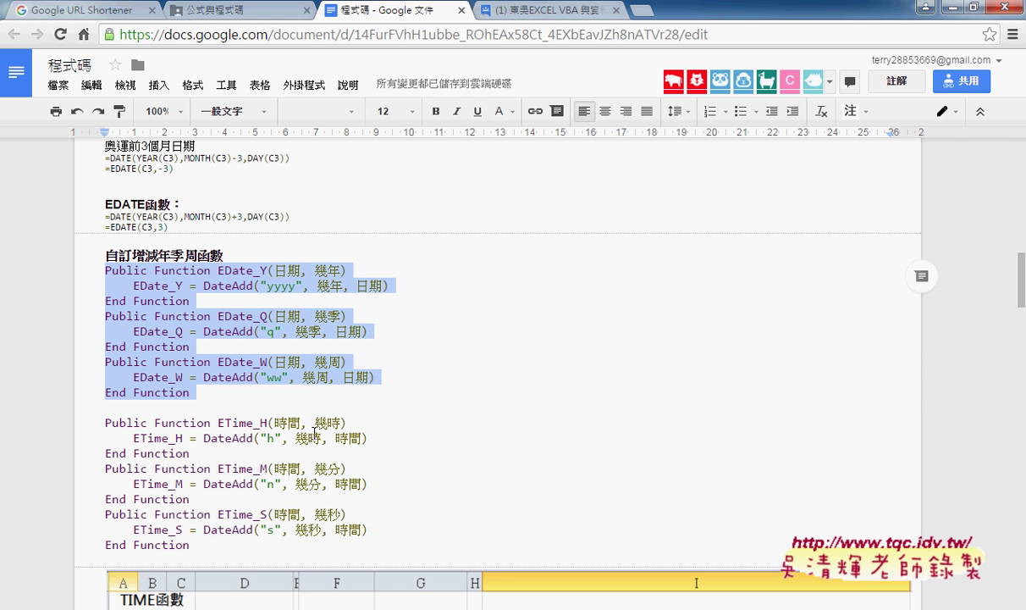
{"action": "left_click", "coordinate": [929, 7]}
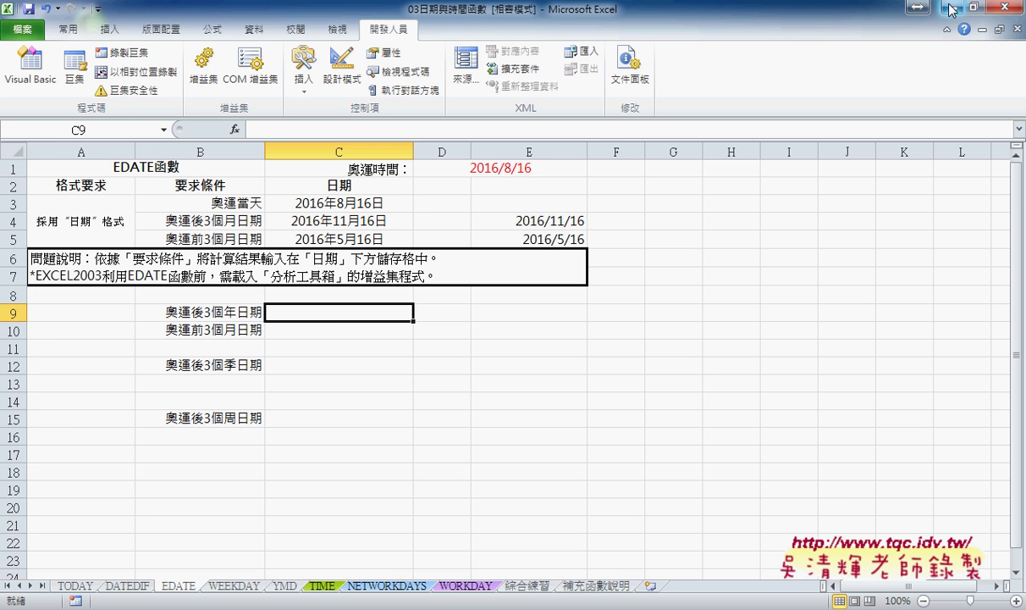
Paste the three EDate functions below the last End Sub in Module1, close the editor, and select C9
{"action": "left_click", "coordinate": [30, 67]}
{"action": "left_click", "coordinate": [246, 310]}
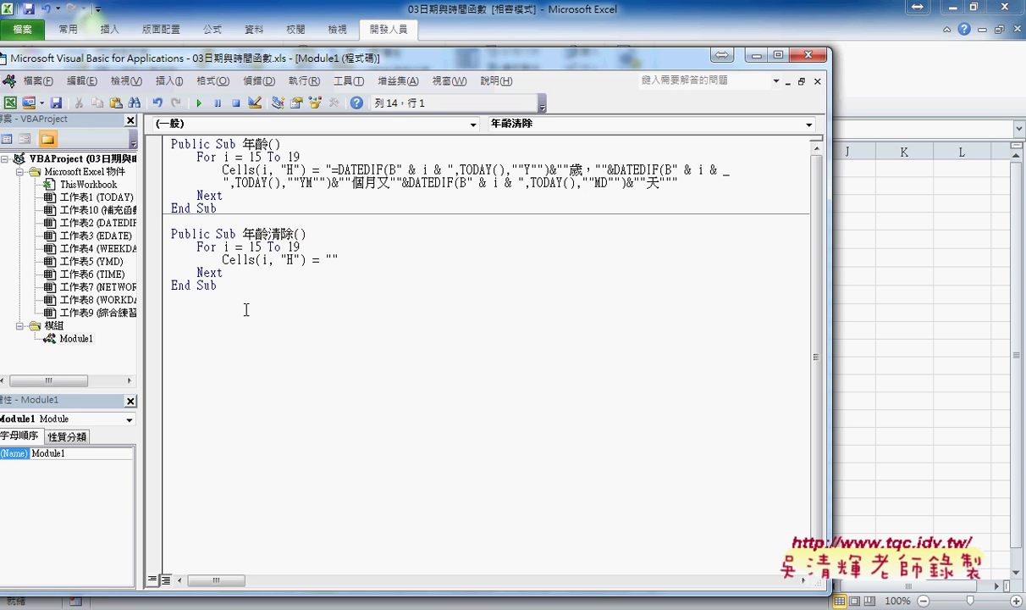
{"action": "key", "text": "ctrl+v"}
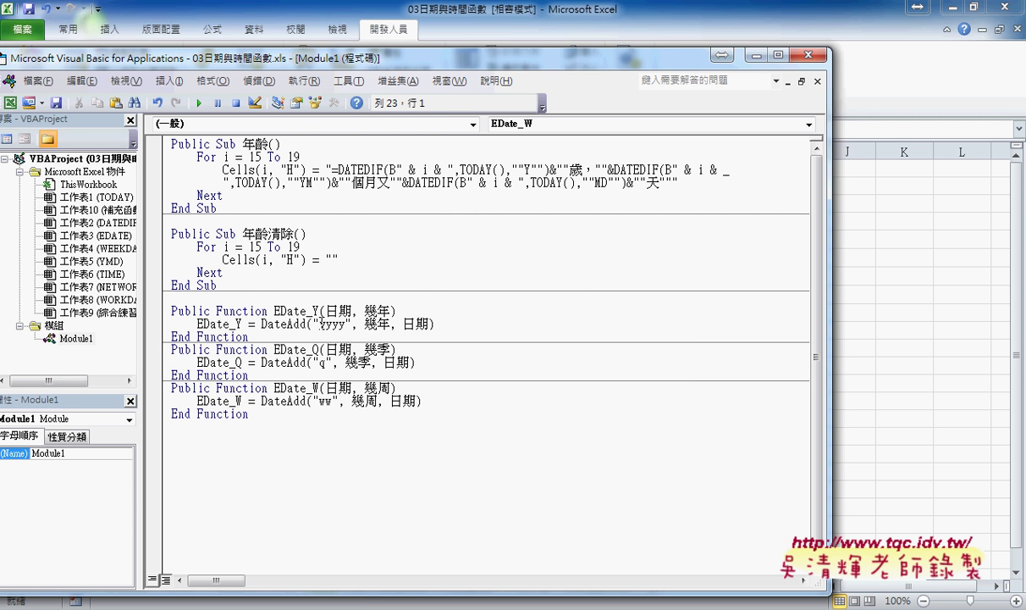
{"action": "left_click", "coordinate": [862, 361]}
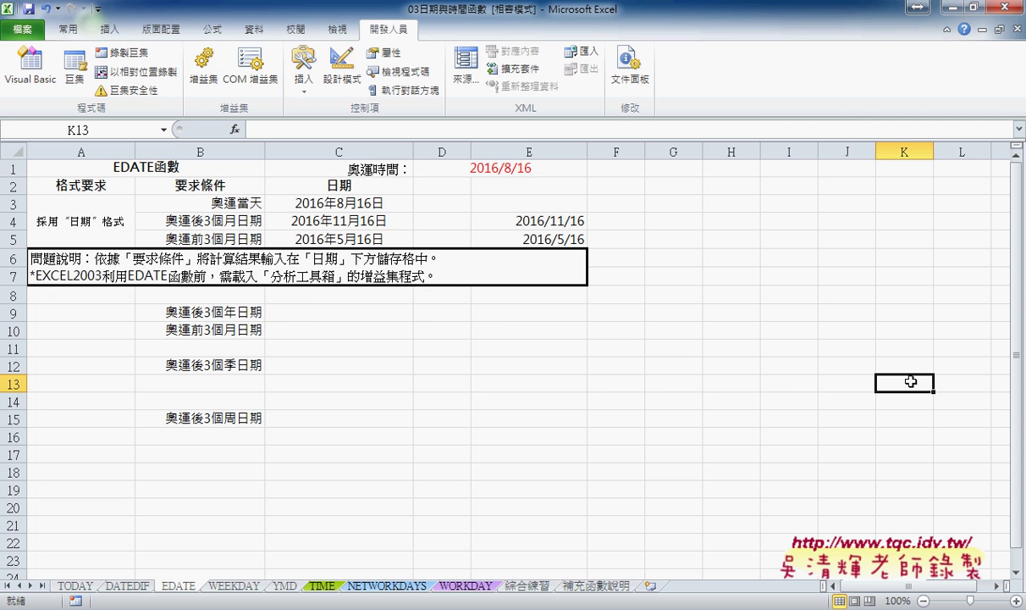
{"action": "left_click", "coordinate": [305, 310]}
Enter =EDate_Y(C3,3) in C9 from the user-defined function category
{"action": "left_click", "coordinate": [234, 128]}
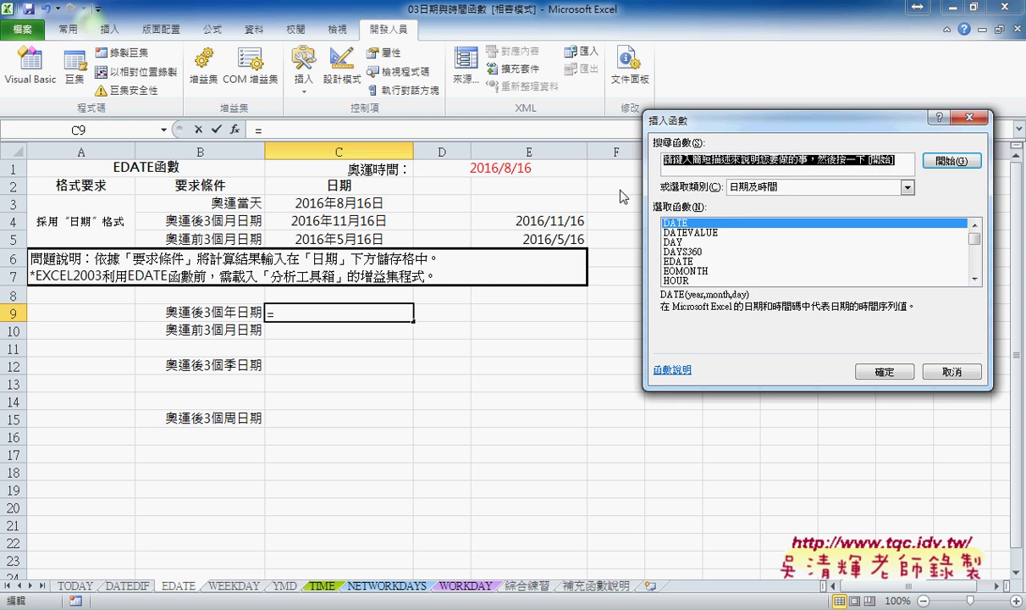
{"action": "left_click", "coordinate": [745, 187]}
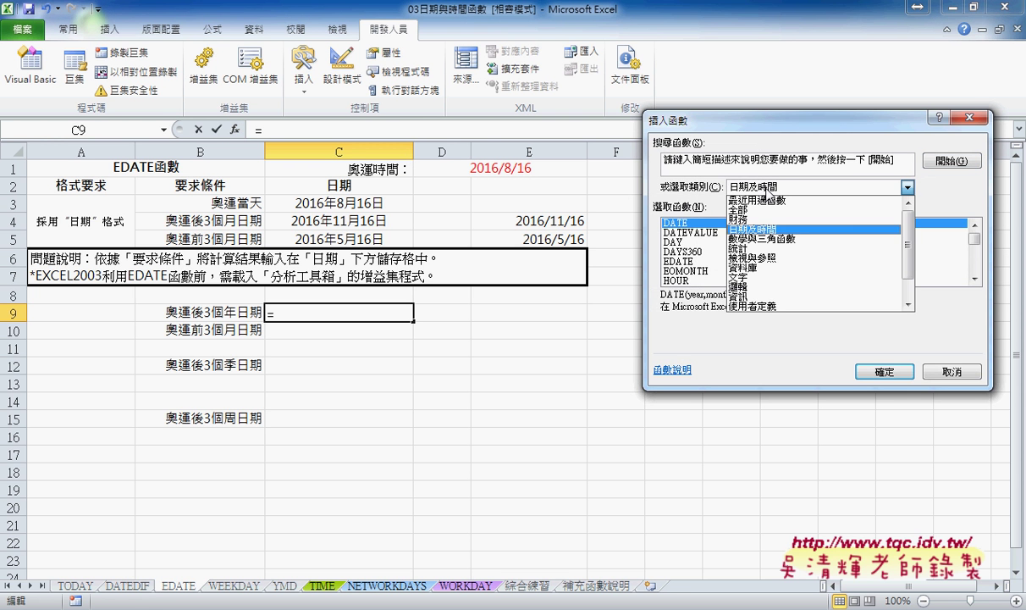
{"action": "left_click", "coordinate": [752, 307]}
{"action": "left_click", "coordinate": [656, 242]}
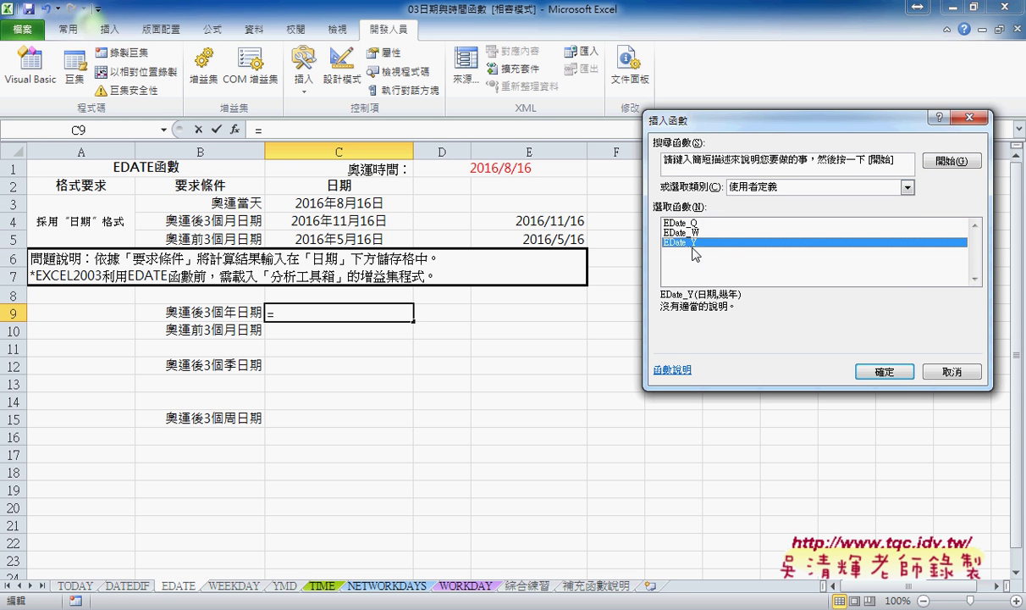
{"action": "left_click", "coordinate": [883, 371]}
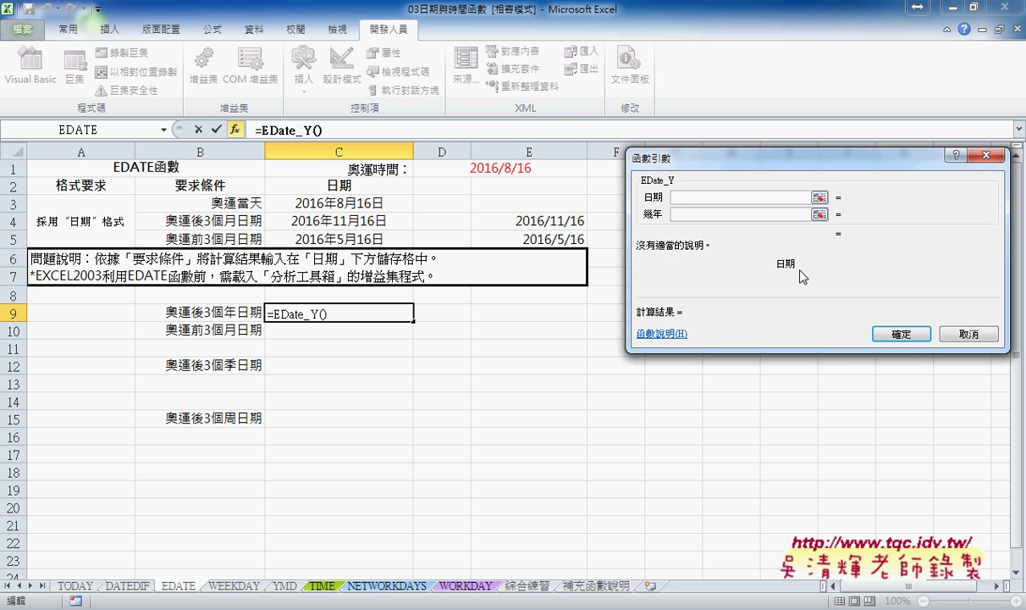
{"action": "left_click", "coordinate": [388, 201]}
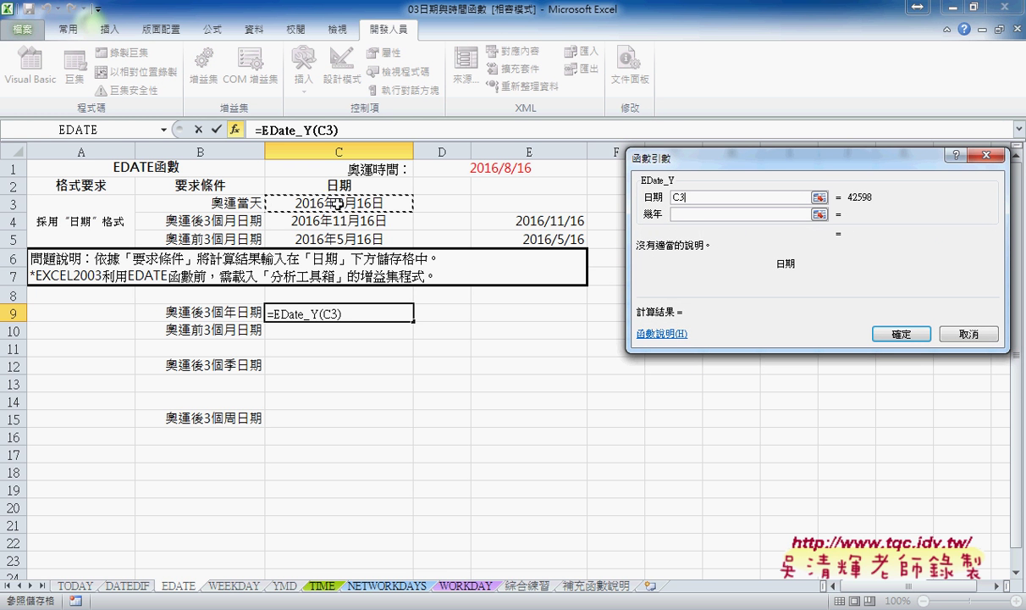
{"action": "left_click", "coordinate": [692, 213]}
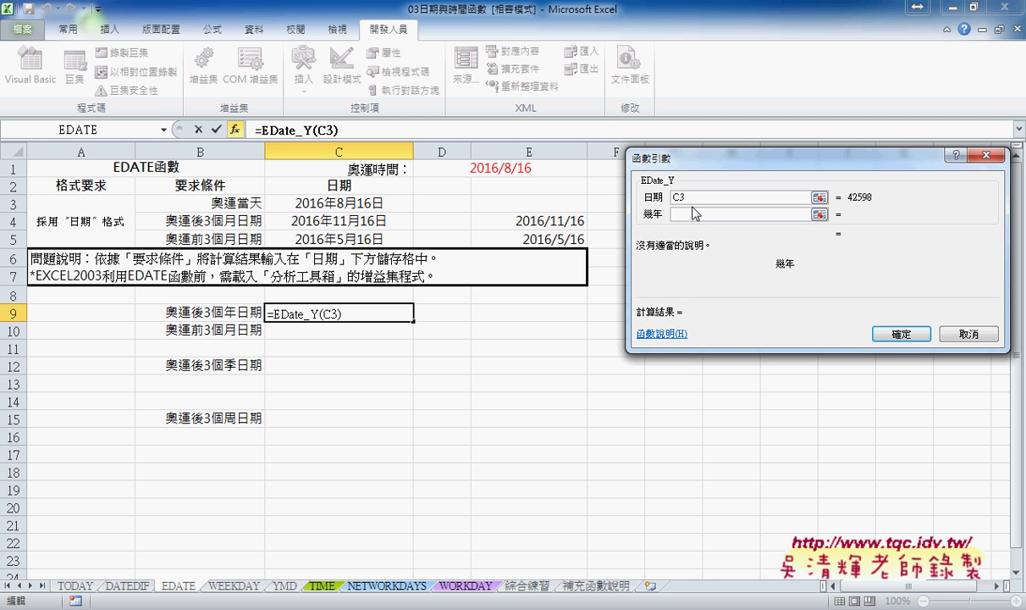
{"action": "type", "text": "3"}
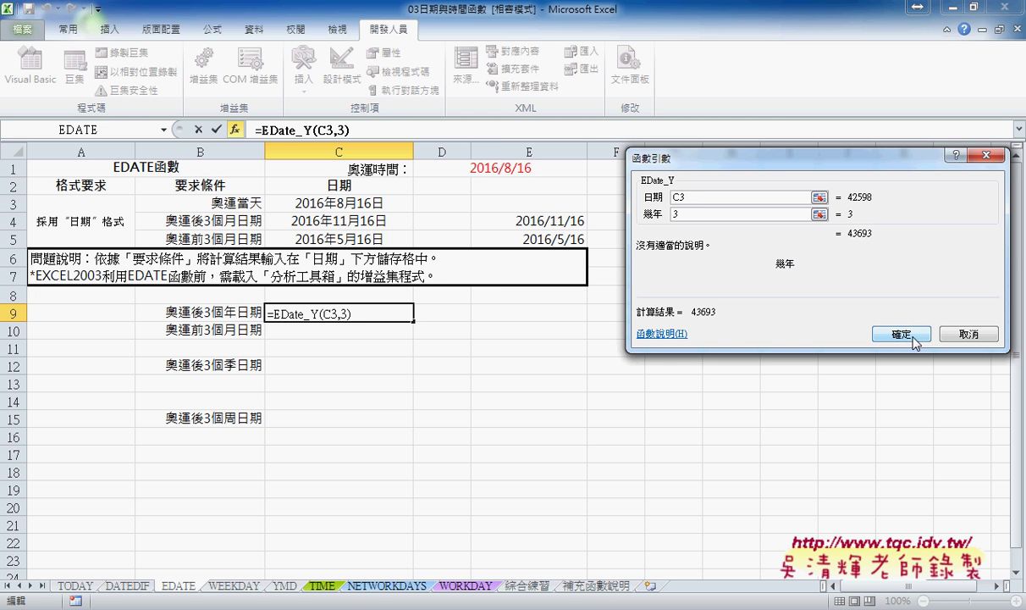
{"action": "left_click", "coordinate": [901, 334]}
Format C9 through C15 with the Date number format so C9 shows 2019/8/16
{"action": "left_click_drag", "start_coordinate": [355, 306], "coordinate": [364, 420]}
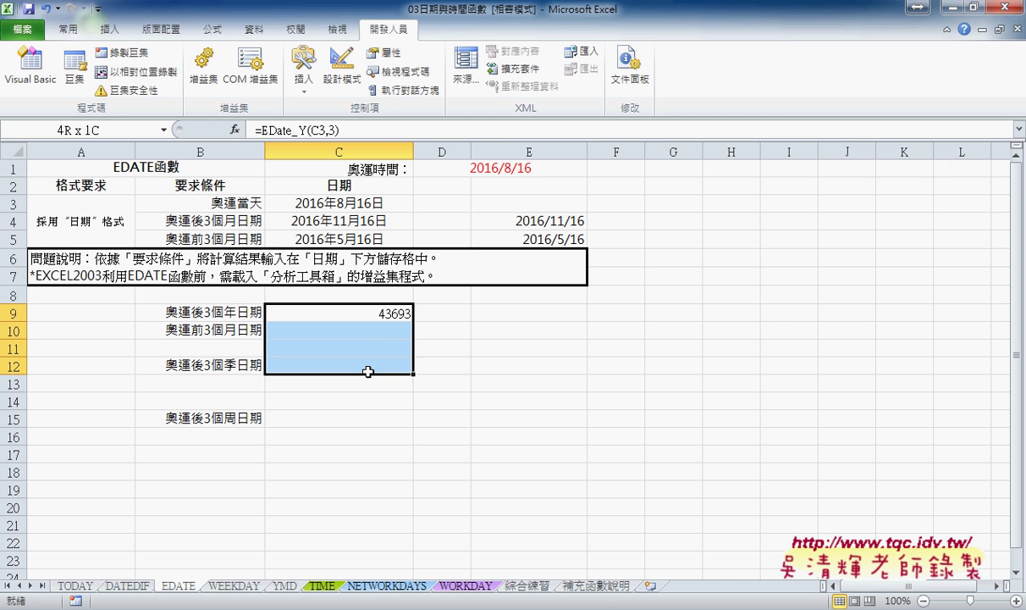
{"action": "right_click", "coordinate": [364, 420]}
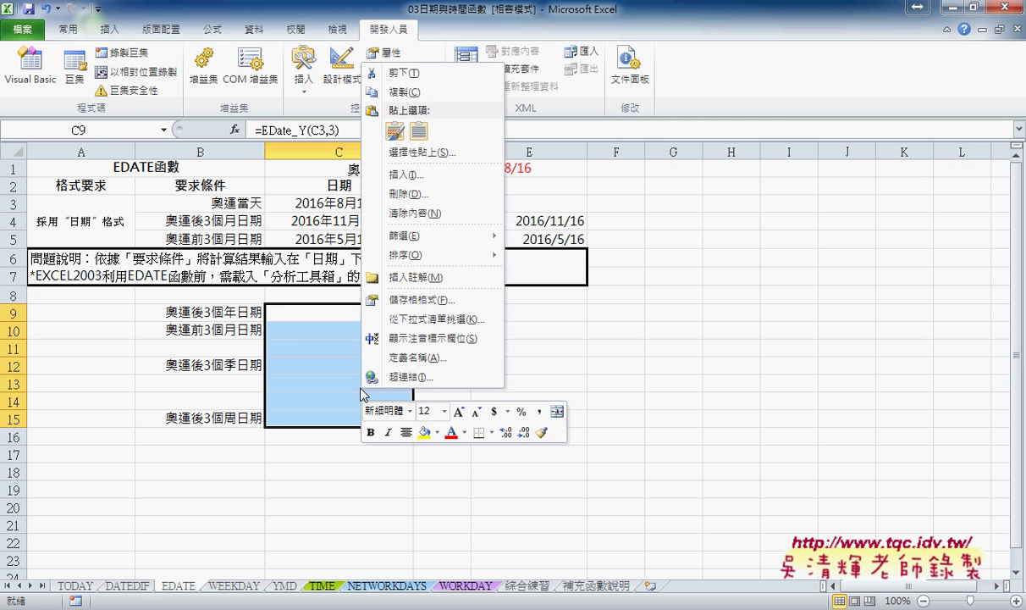
{"action": "left_click", "coordinate": [436, 302]}
{"action": "left_click", "coordinate": [238, 224]}
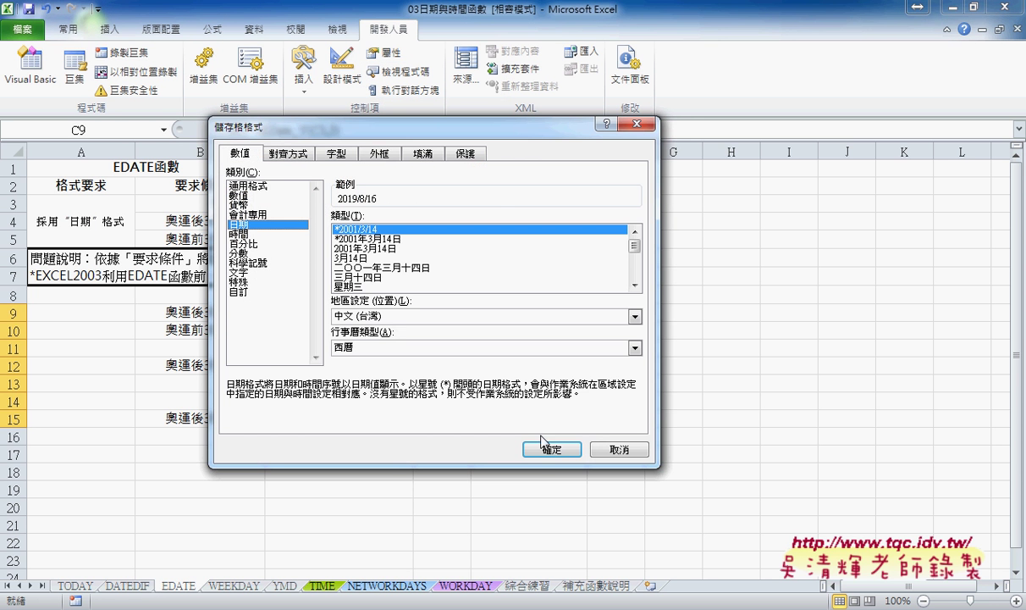
{"action": "left_click", "coordinate": [551, 451]}
{"action": "left_click", "coordinate": [367, 300]}
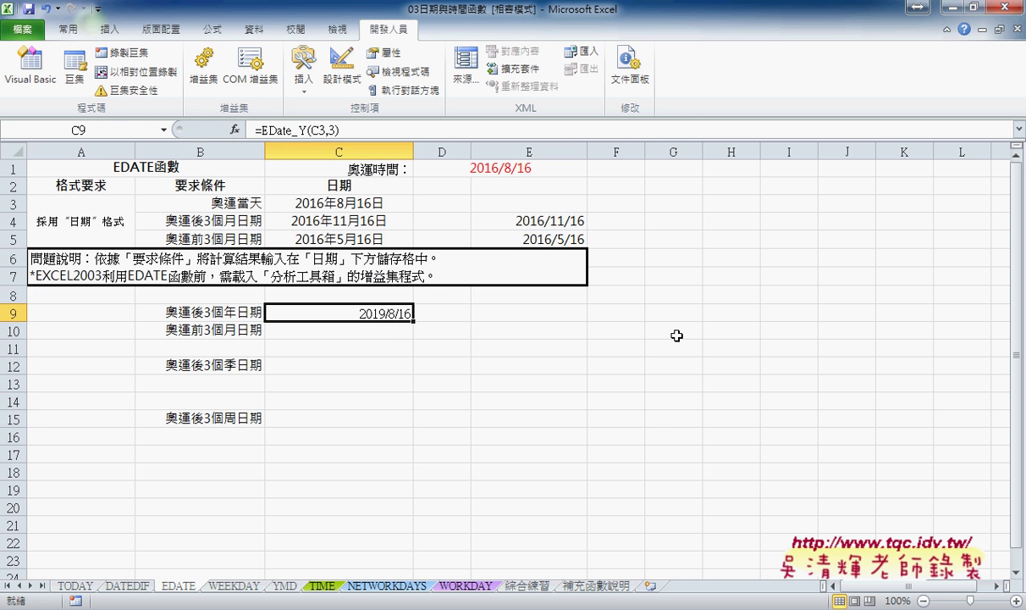
{"action": "left_click", "coordinate": [356, 365]}
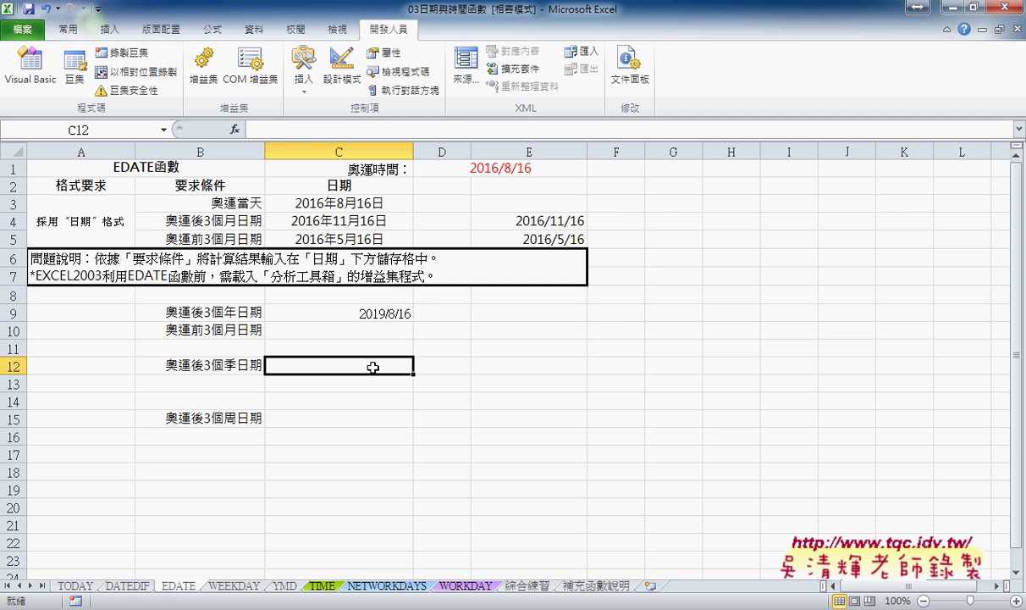
Enter =EDate_Q(C3,3) in C12 to get 2017/5/16
{"action": "left_click", "coordinate": [234, 130]}
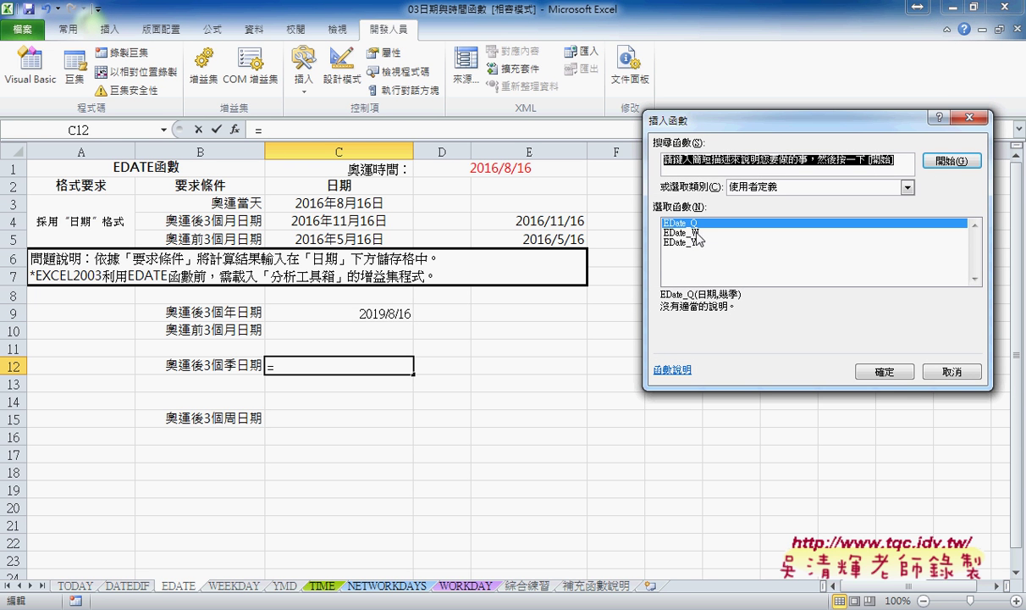
{"action": "left_click", "coordinate": [880, 370]}
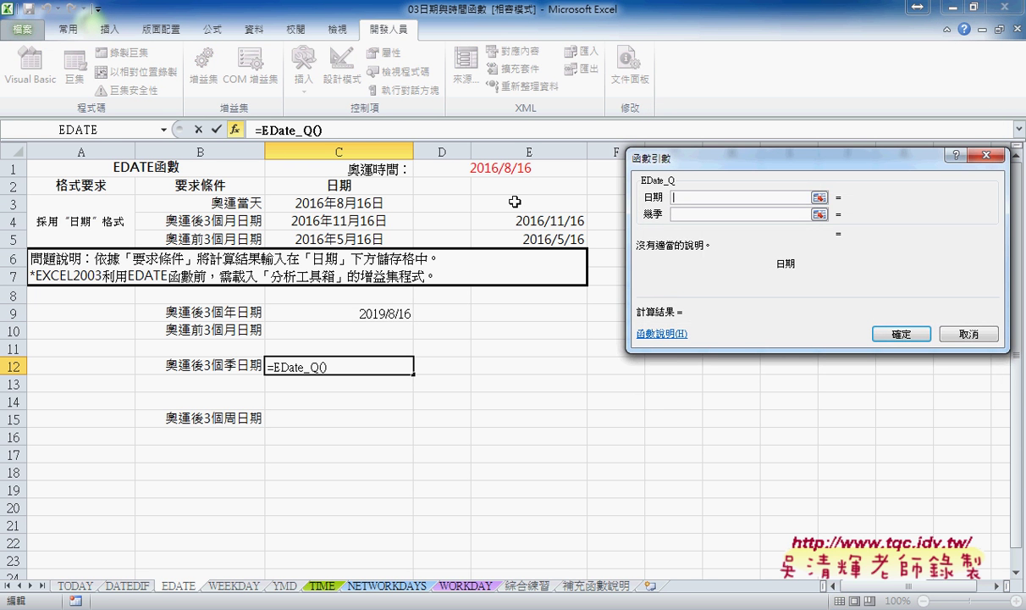
{"action": "left_click", "coordinate": [386, 201]}
{"action": "left_click", "coordinate": [699, 214]}
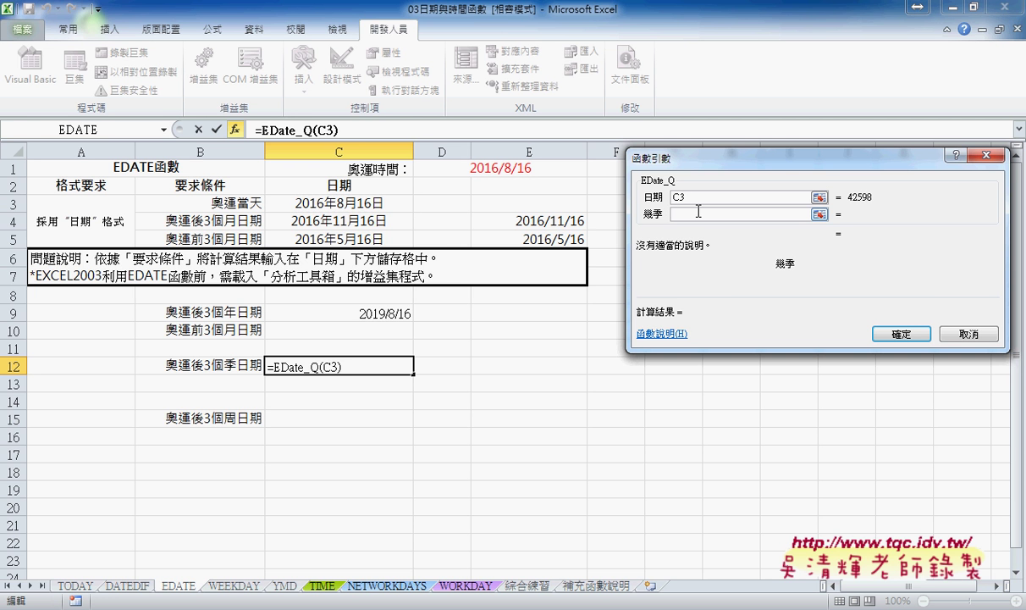
{"action": "type", "text": "3"}
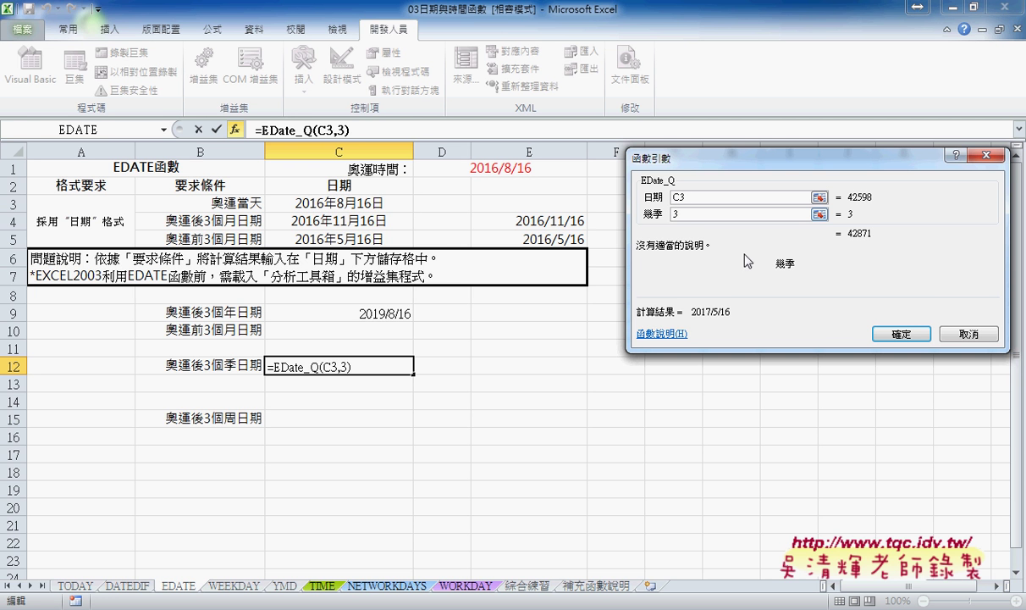
{"action": "left_click", "coordinate": [899, 333]}
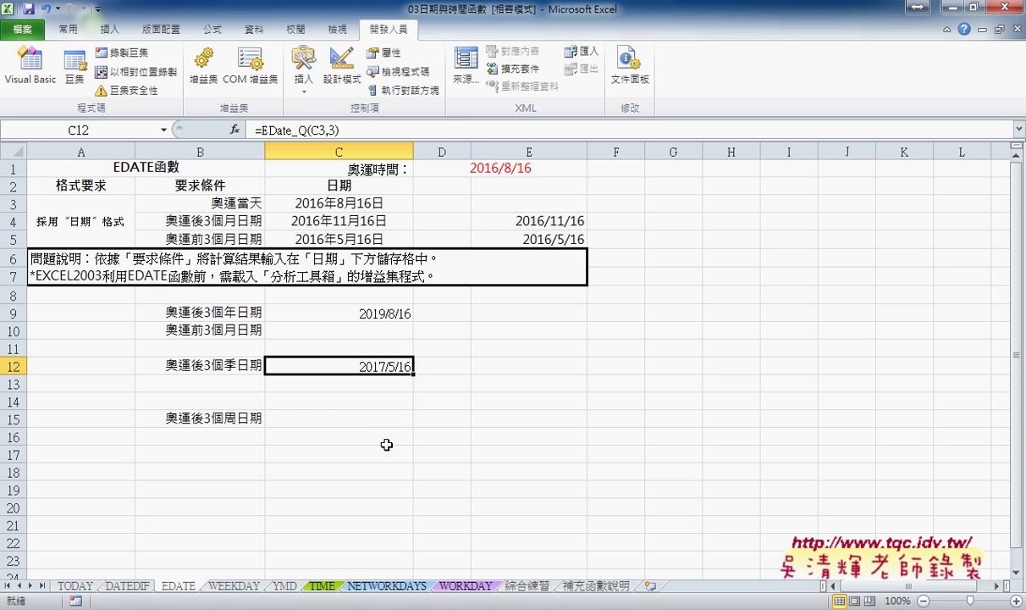
Enter =EDate_W(C3,3) in C15 to get 2016/9/6, then select C9
{"action": "left_click", "coordinate": [358, 425]}
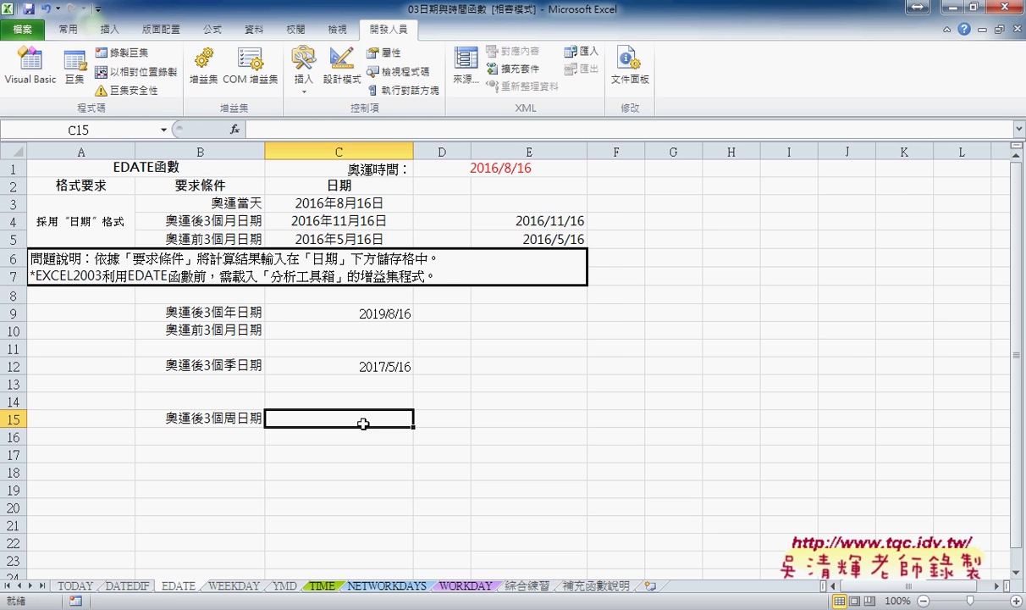
{"action": "left_click", "coordinate": [235, 128]}
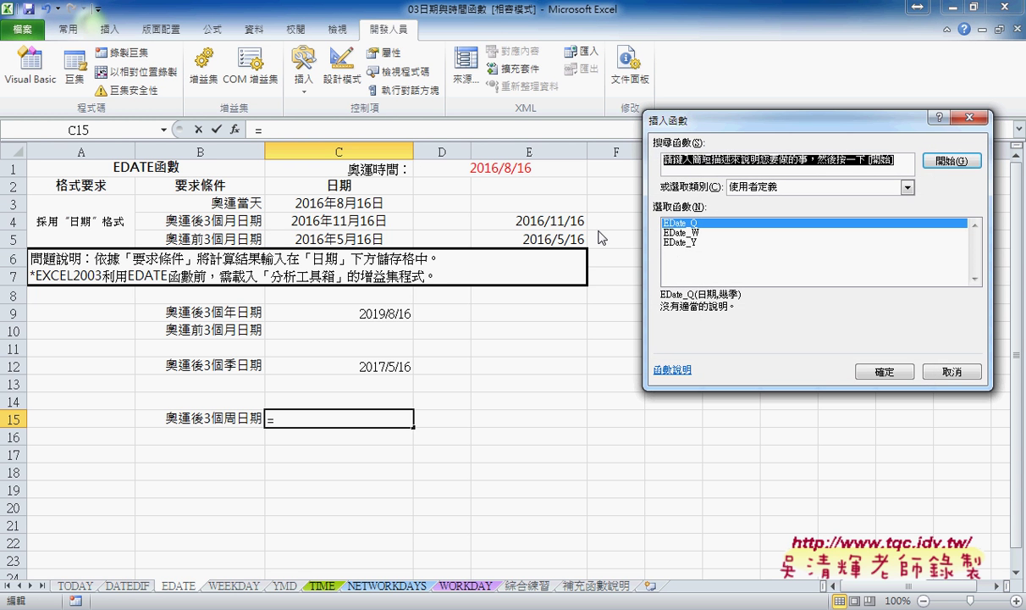
{"action": "left_click", "coordinate": [676, 232]}
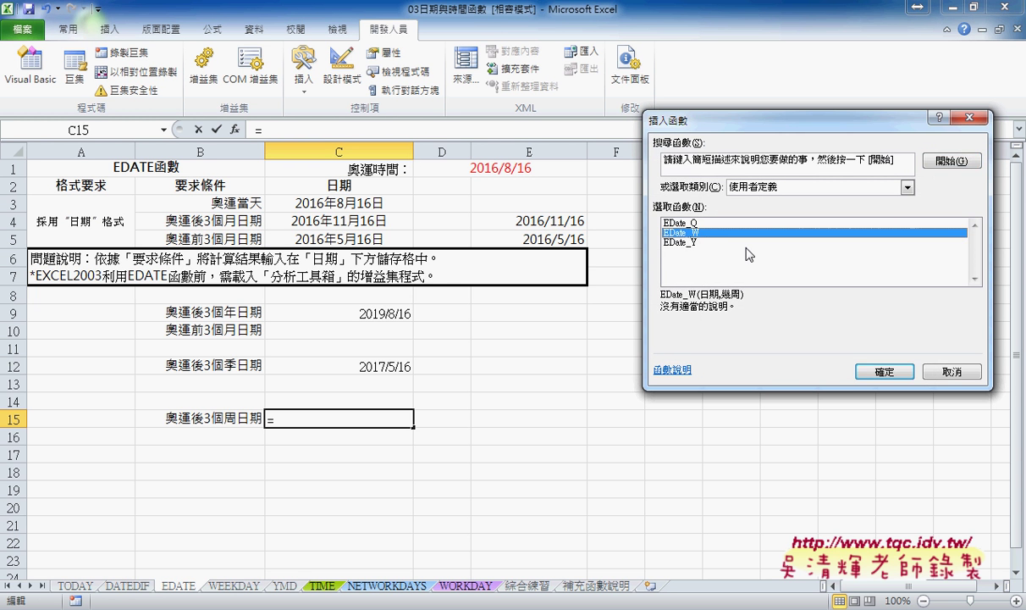
{"action": "left_click", "coordinate": [881, 371]}
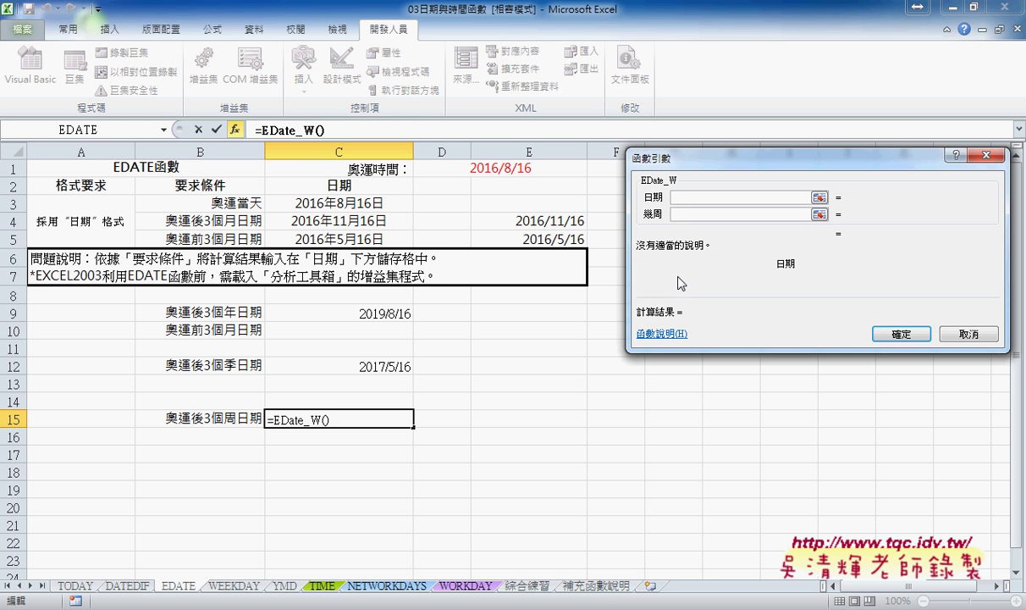
{"action": "left_click", "coordinate": [339, 201]}
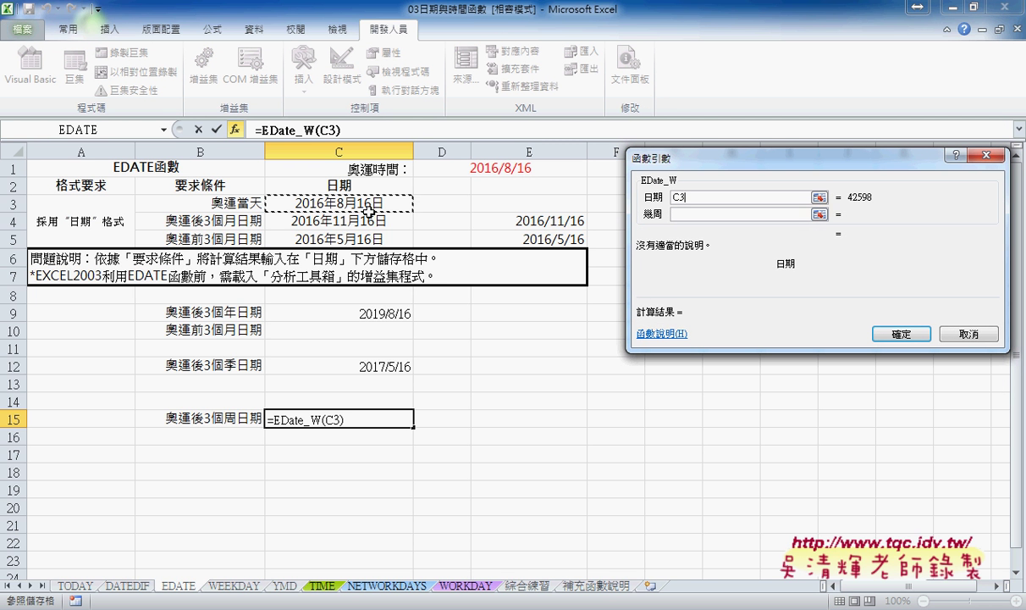
{"action": "left_click", "coordinate": [686, 215]}
{"action": "type", "text": "3"}
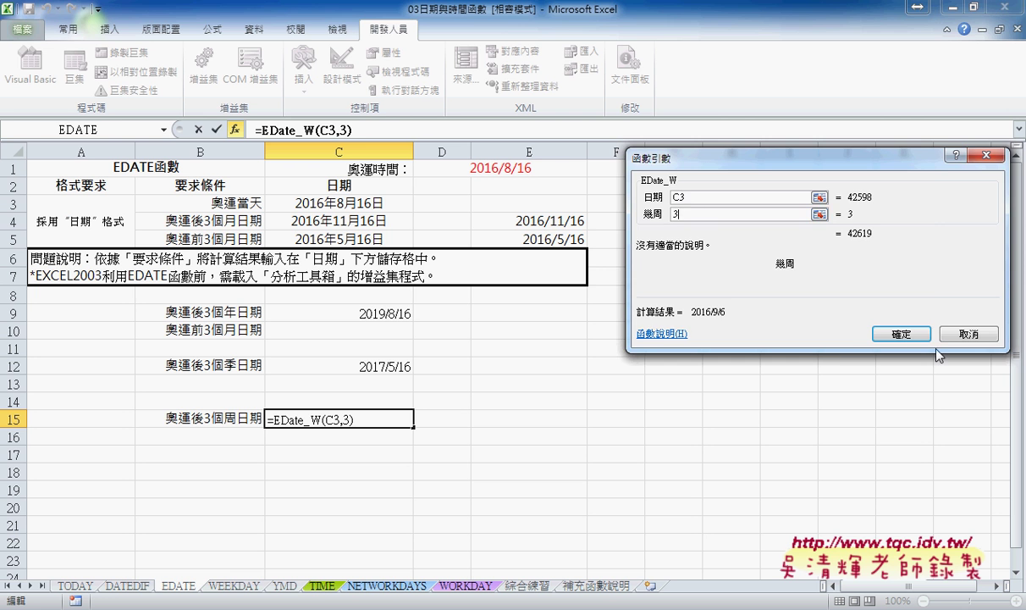
{"action": "left_click", "coordinate": [889, 332]}
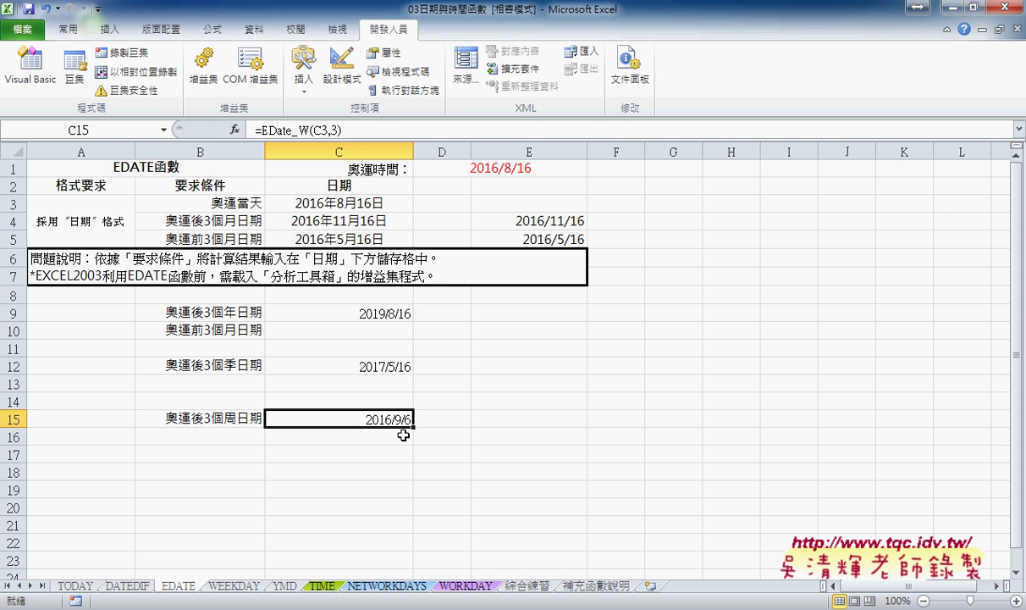
{"action": "left_click", "coordinate": [359, 310]}
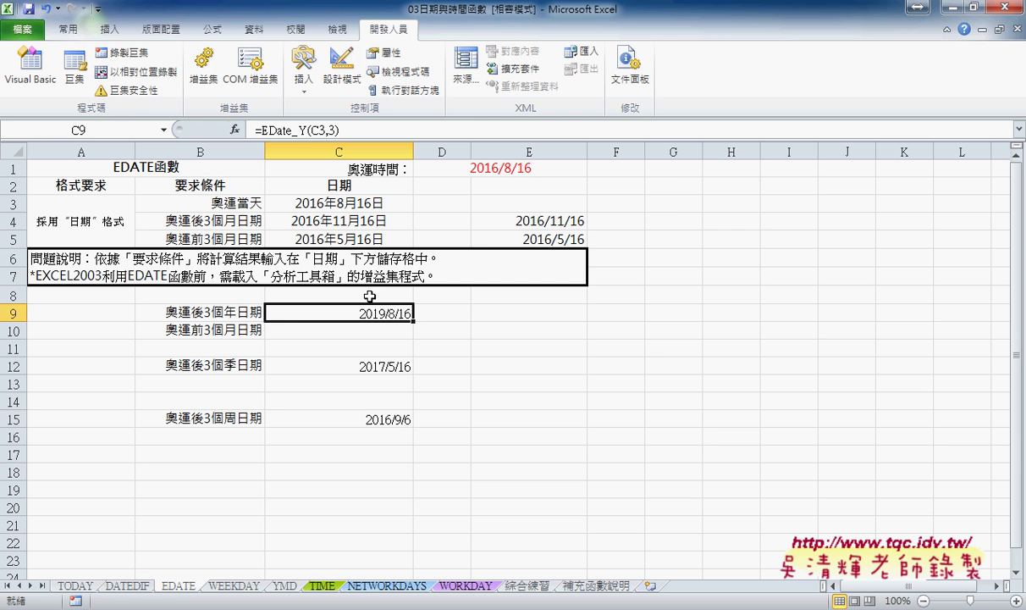
Review C9's EDate_Y arguments, then open the resized VBA editor and highlight EDate_Y's body line
{"action": "left_click", "coordinate": [234, 130]}
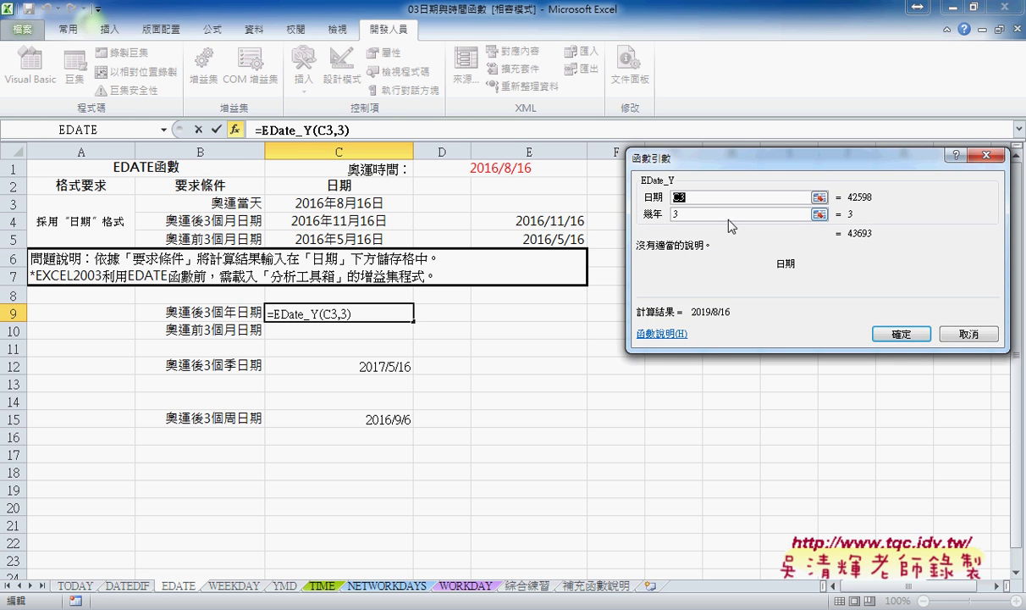
{"action": "left_click", "coordinate": [968, 333]}
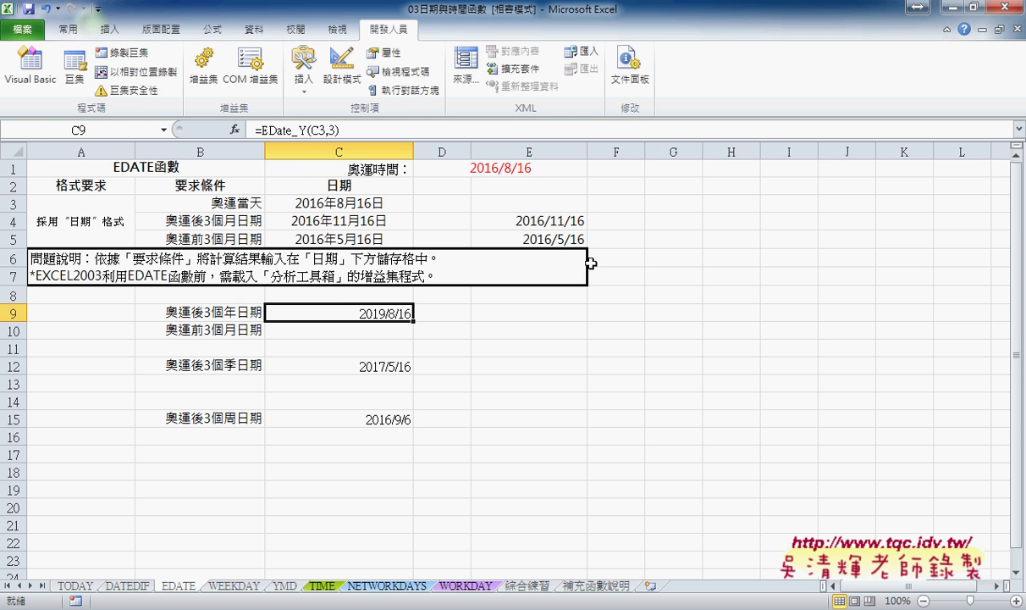
{"action": "left_click", "coordinate": [46, 91]}
{"action": "left_click_drag", "start_coordinate": [339, 10], "coordinate": [392, 44]}
{"action": "left_click_drag", "start_coordinate": [268, 302], "coordinate": [528, 304]}
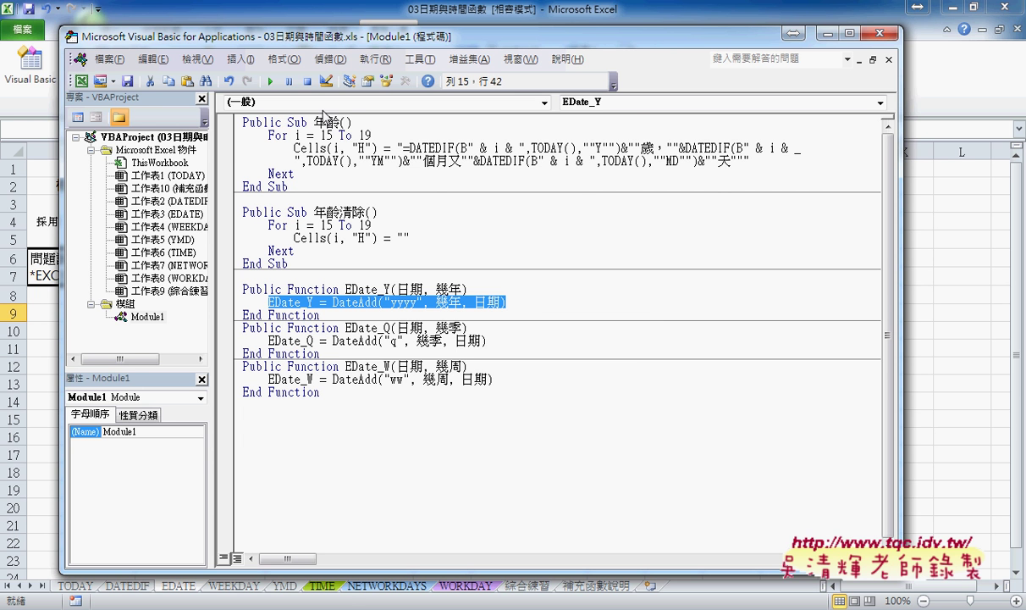
Open Insert > Procedure, cancel it, and select the EDate name in the EDate_Y header
{"action": "left_click", "coordinate": [239, 60]}
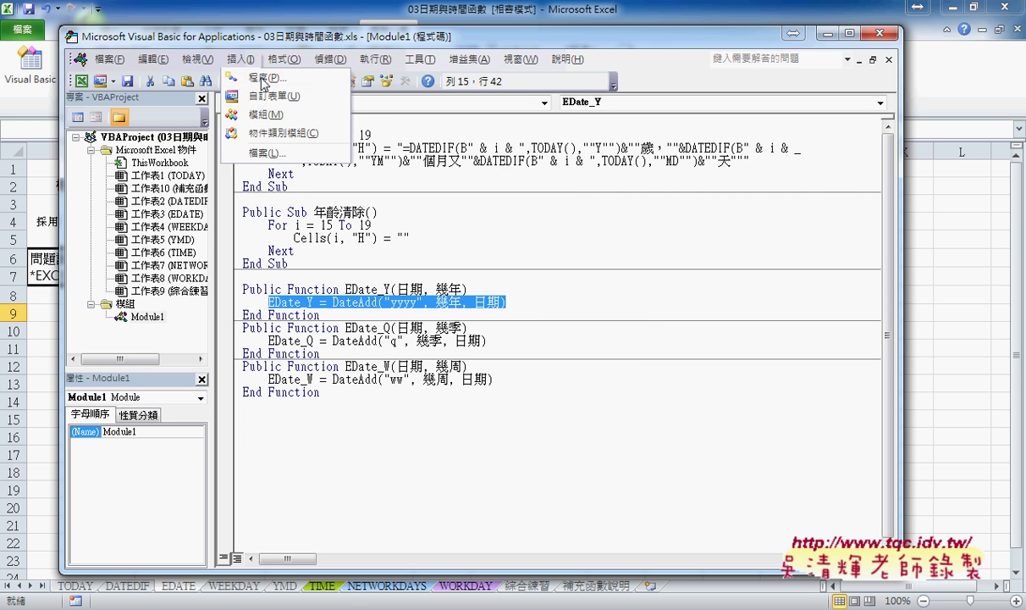
{"action": "left_click", "coordinate": [254, 76]}
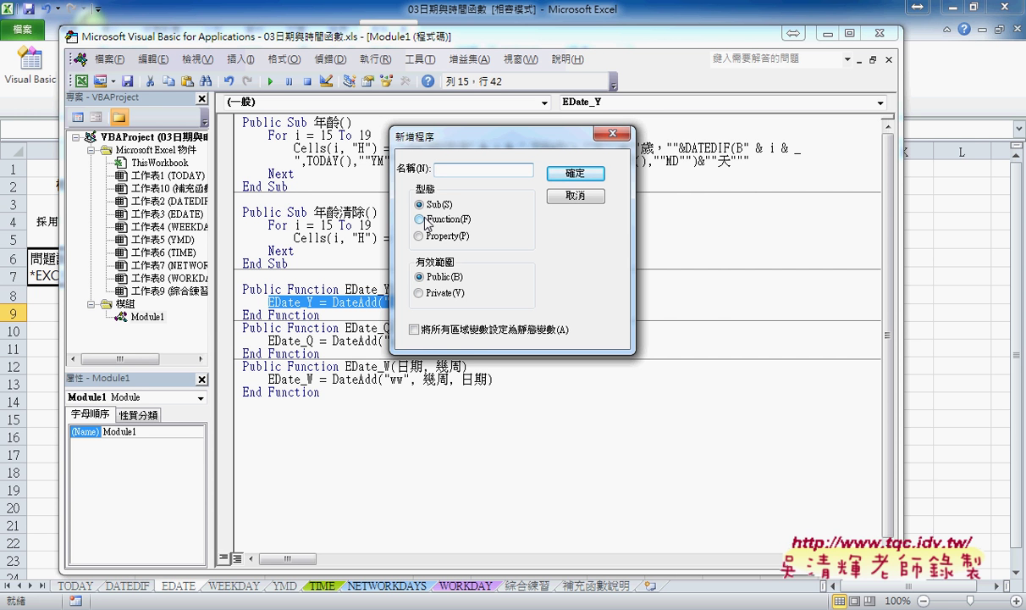
{"action": "left_click", "coordinate": [569, 196]}
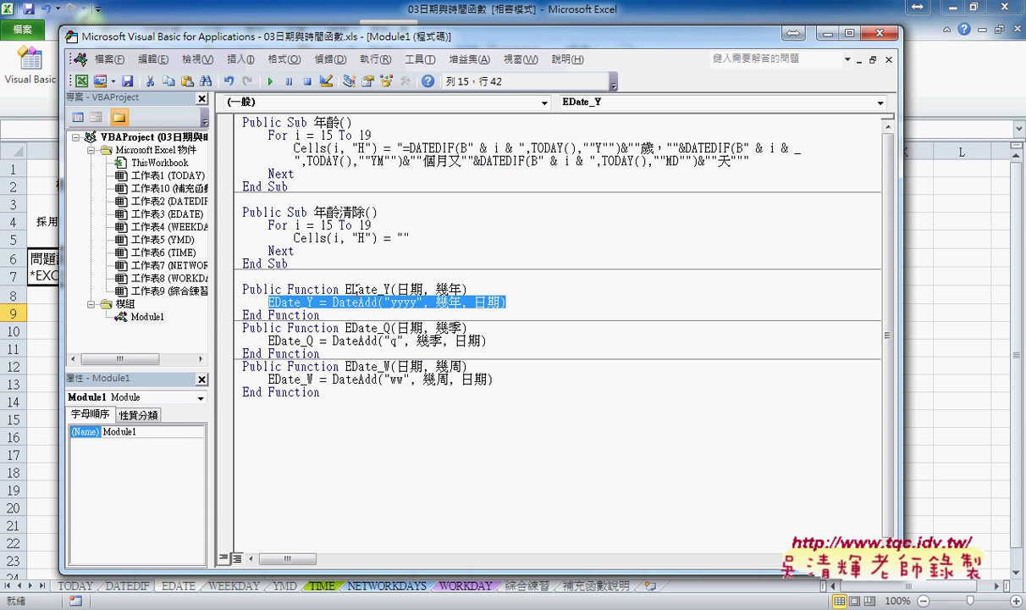
{"action": "left_click", "coordinate": [349, 289]}
{"action": "left_click_drag", "start_coordinate": [345, 289], "coordinate": [423, 288]}
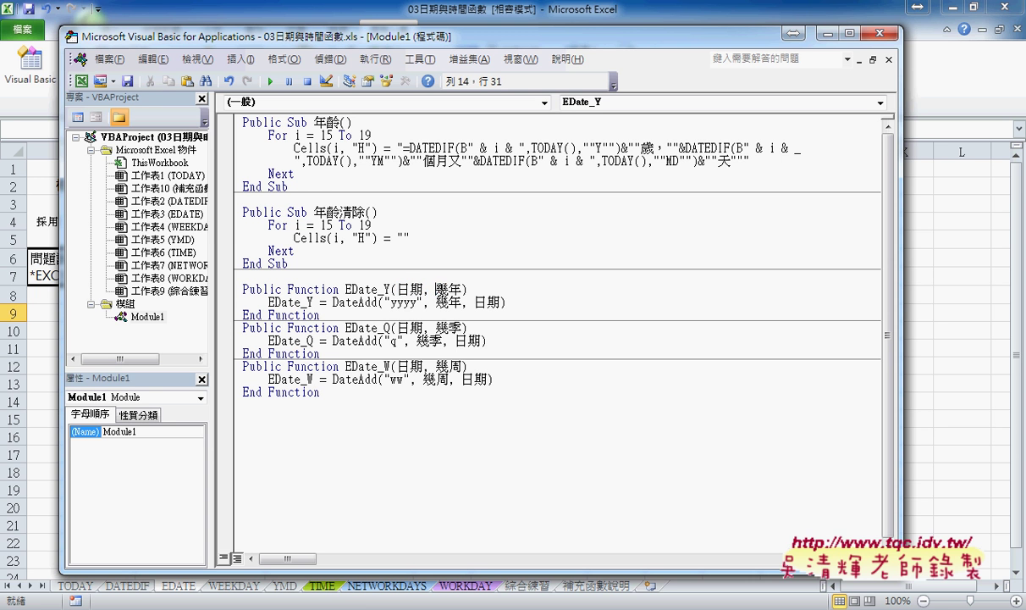
Select the 幾年 parameter and the DateAdd call in EDate_Y's code
{"action": "double_click", "coordinate": [448, 289]}
{"action": "key", "text": "Down"}
{"action": "key", "text": "Down"}
{"action": "key", "text": "Down"}
{"action": "key", "text": "Down"}
{"action": "key", "text": "Down"}
{"action": "key", "text": "Down"}
{"action": "left_click_drag", "start_coordinate": [333, 302], "coordinate": [377, 302]}
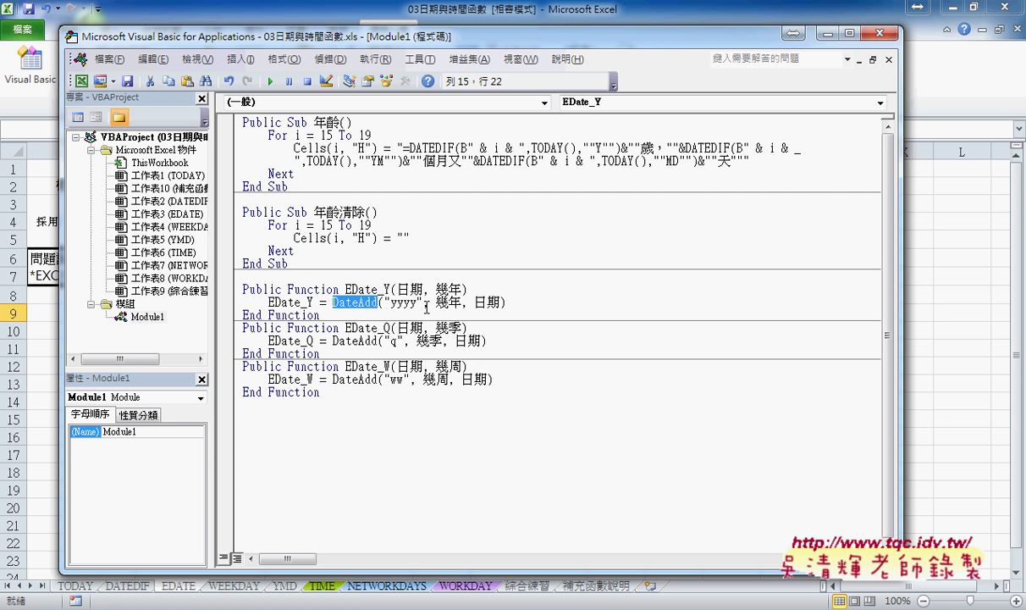
{"action": "key", "text": "Left"}
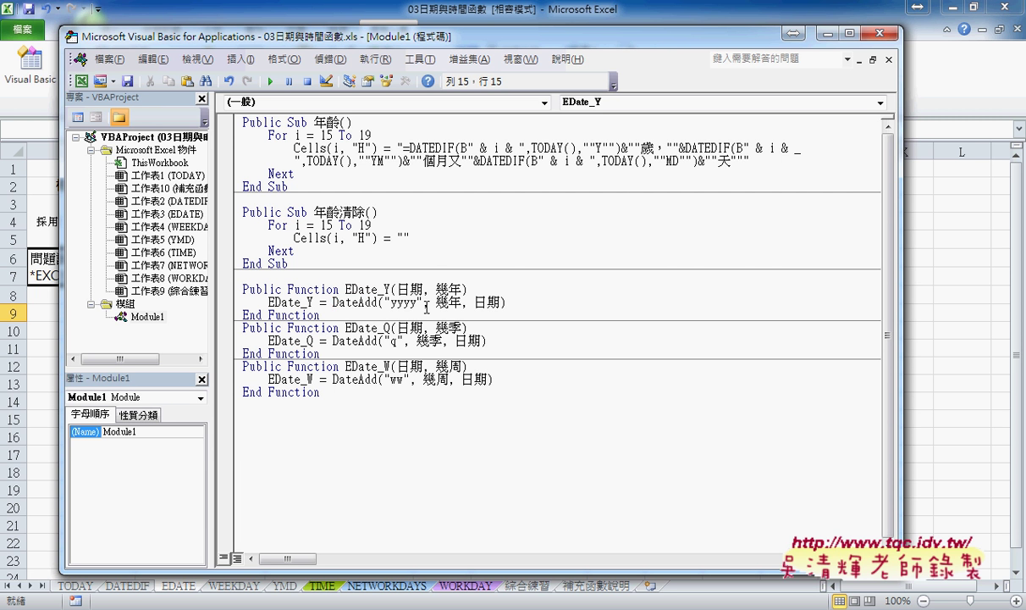
Type vba. to list date functions, browse DateDiff/DatePart, and open DateAdd help with F1
{"action": "type", "text": "《vb"}
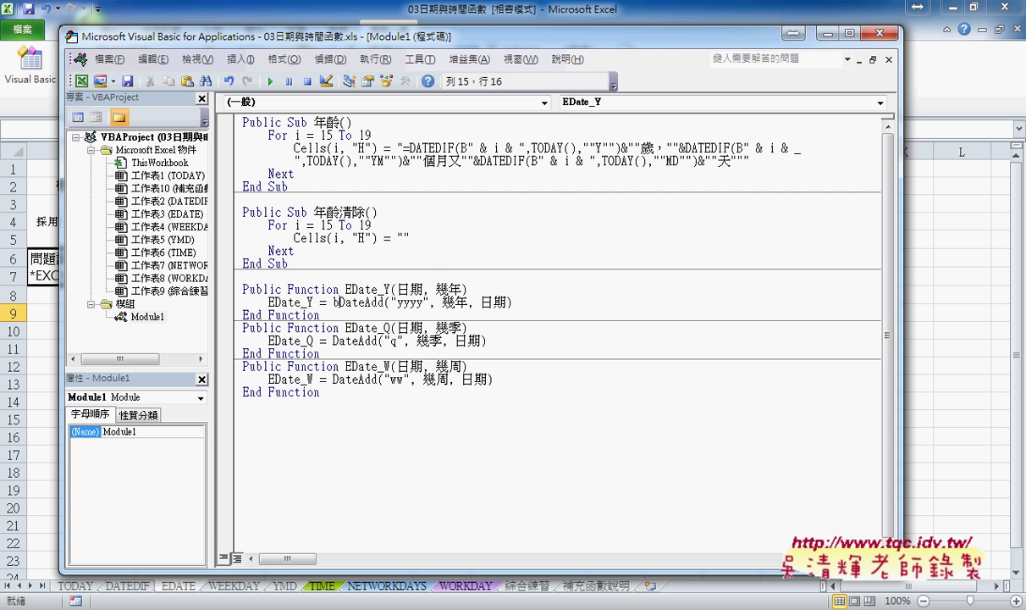
{"action": "type", "text": "a"}
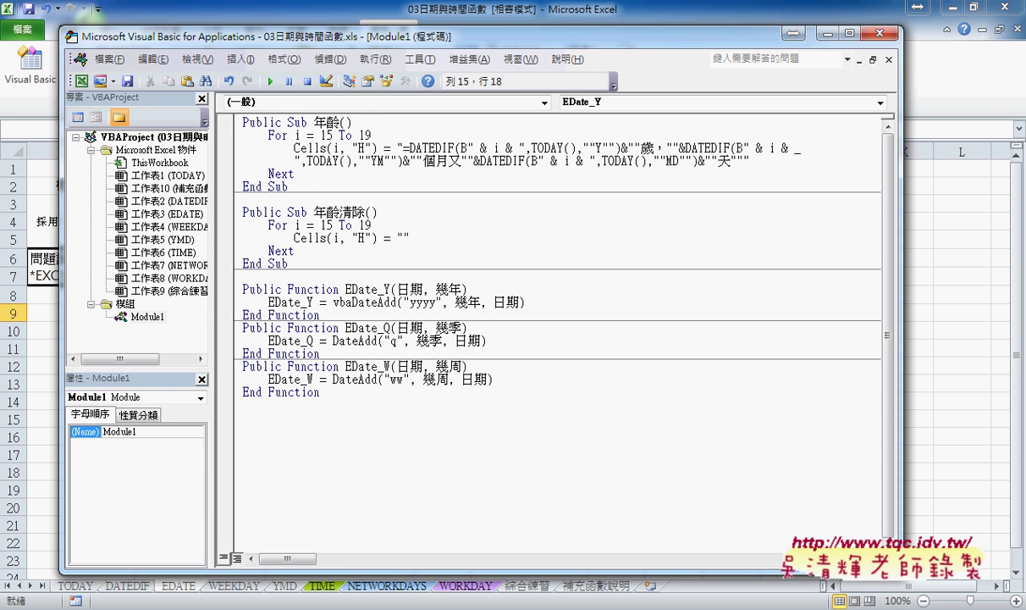
{"action": "type", "text": "."}
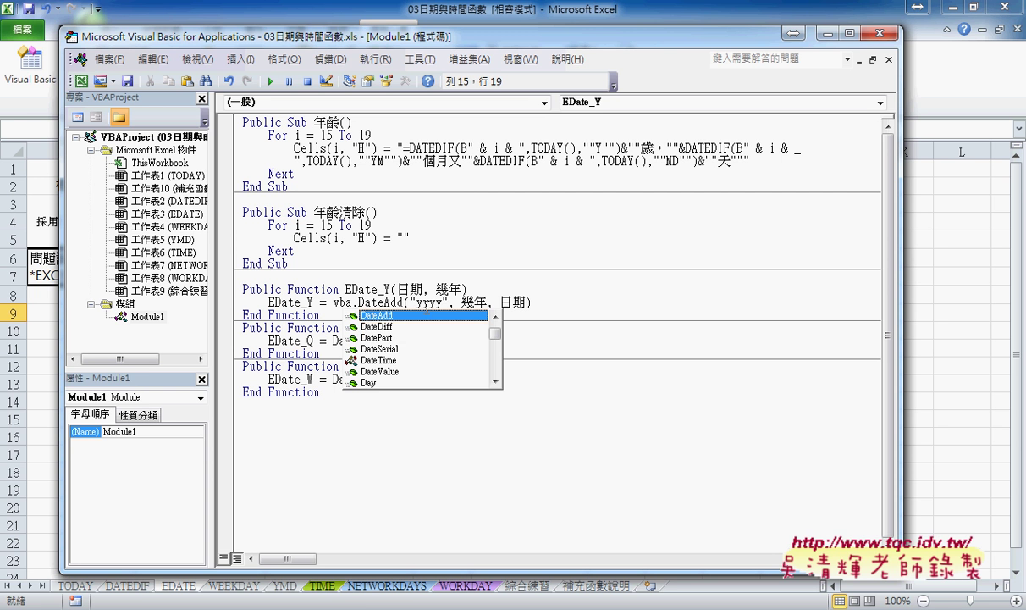
{"action": "key", "text": "Down"}
{"action": "key", "text": "Down"}
{"action": "key", "text": "Up"}
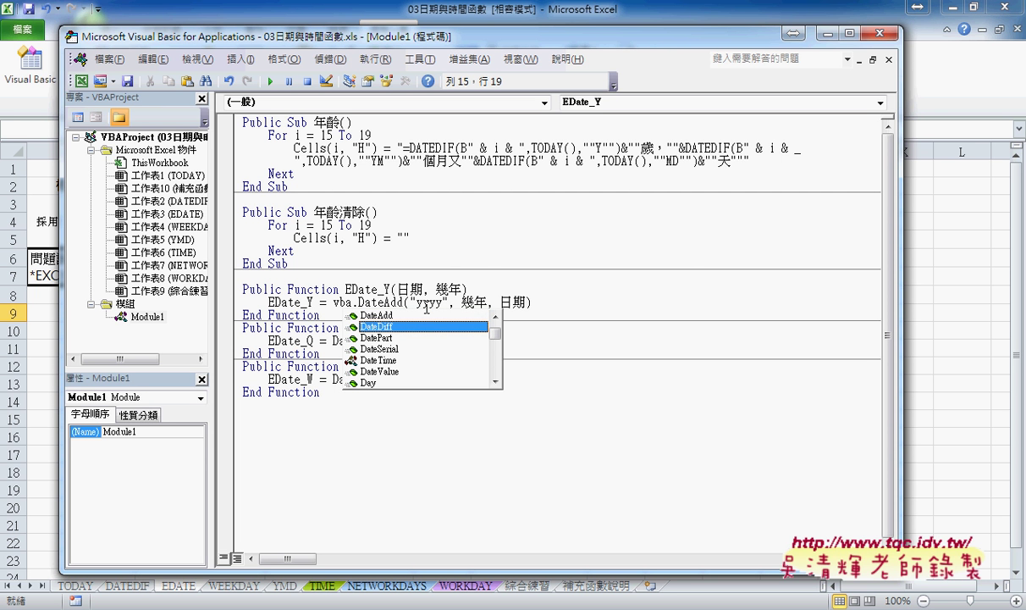
{"action": "key", "text": "Down"}
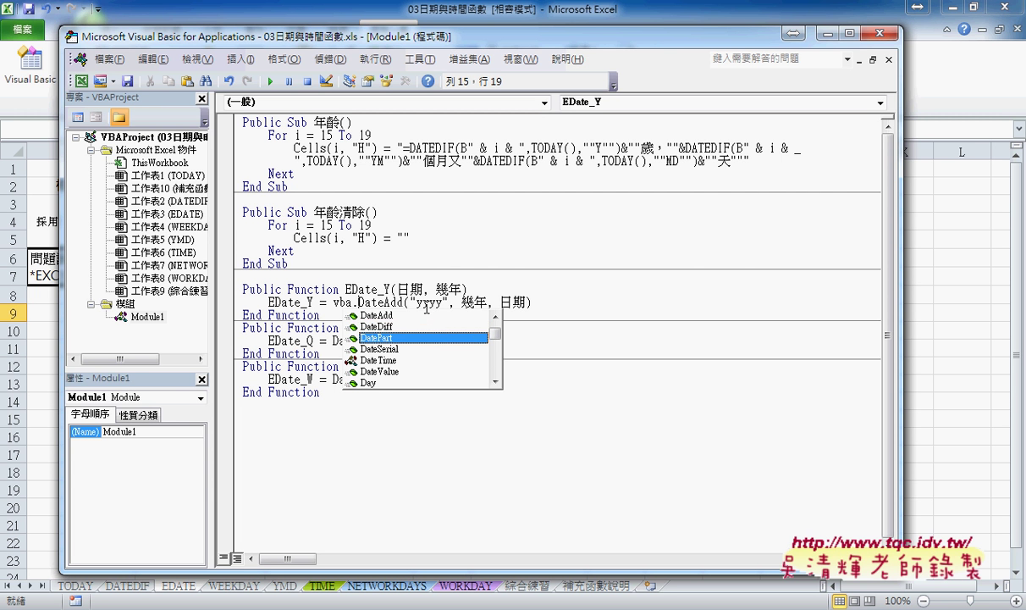
{"action": "key", "text": "Up"}
{"action": "key", "text": "Up"}
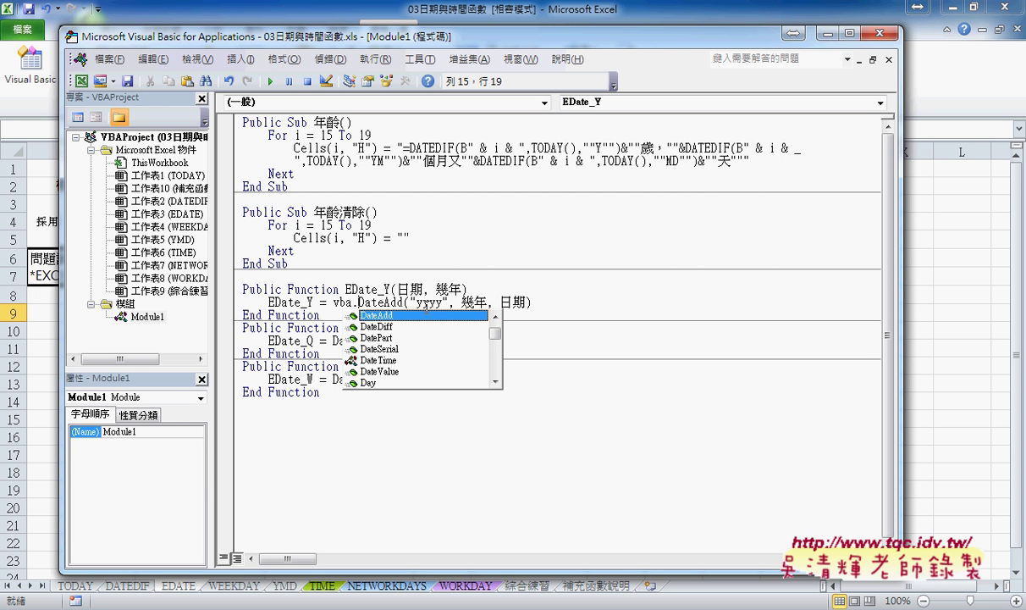
{"action": "key", "text": "Right"}
{"action": "key", "text": "F1"}
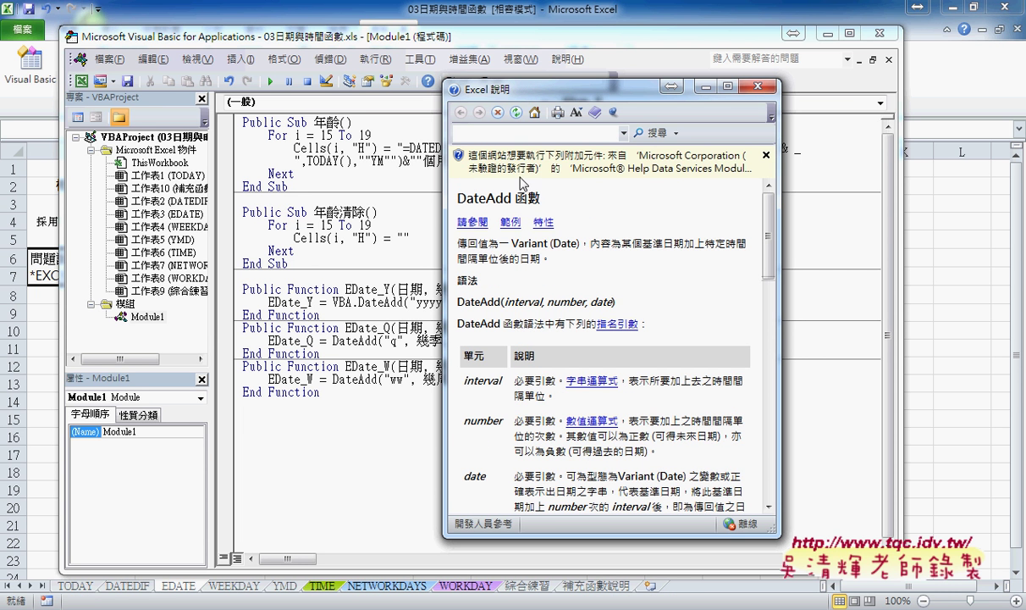
Allow the help add-on to run, then widen and reposition the DateAdd help window
{"action": "left_click", "coordinate": [625, 174]}
{"action": "left_click", "coordinate": [620, 182]}
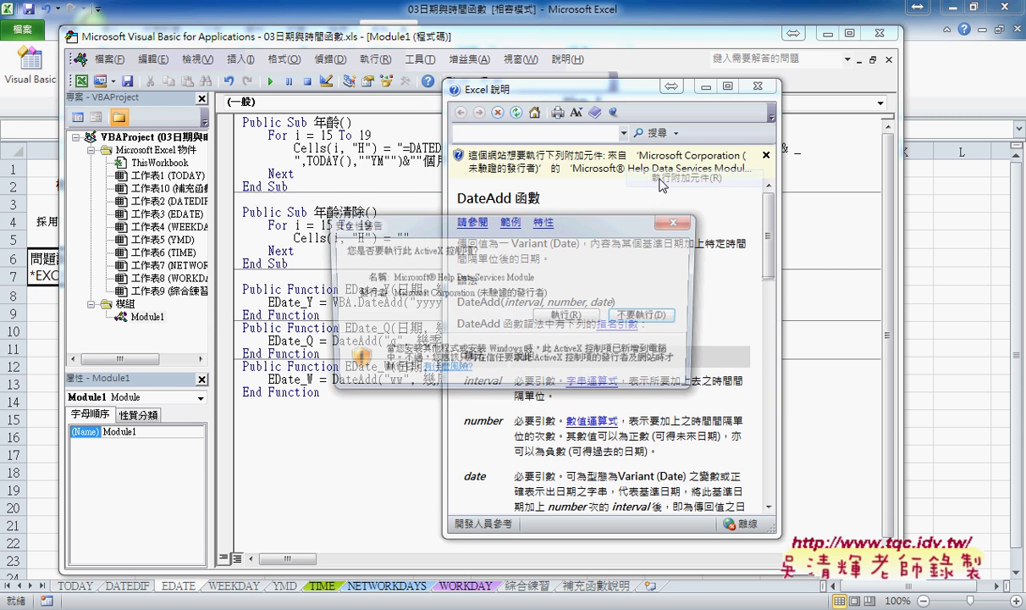
{"action": "left_click", "coordinate": [567, 319]}
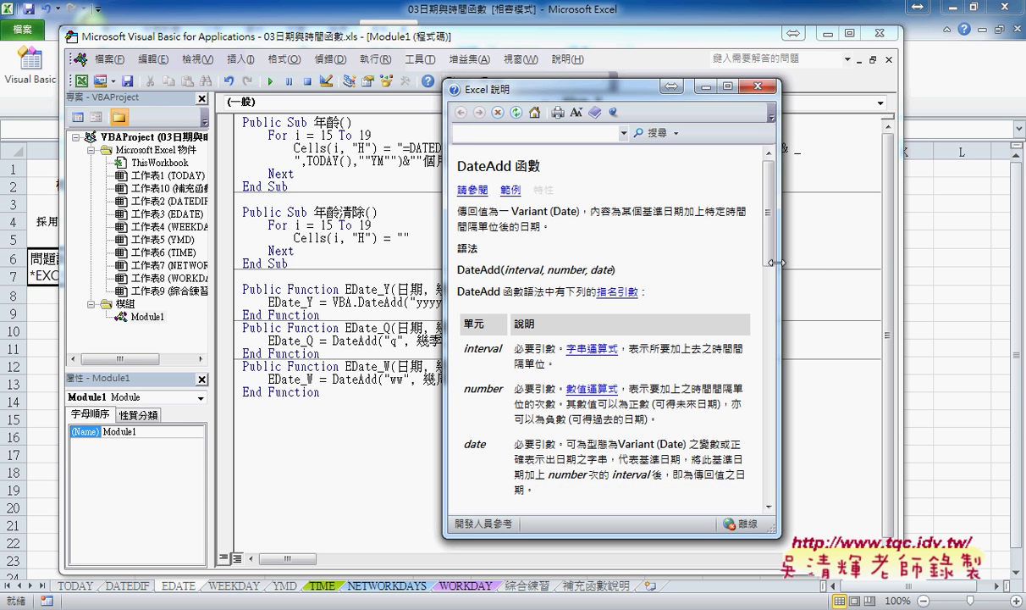
{"action": "left_click_drag", "start_coordinate": [777, 259], "coordinate": [900, 259]}
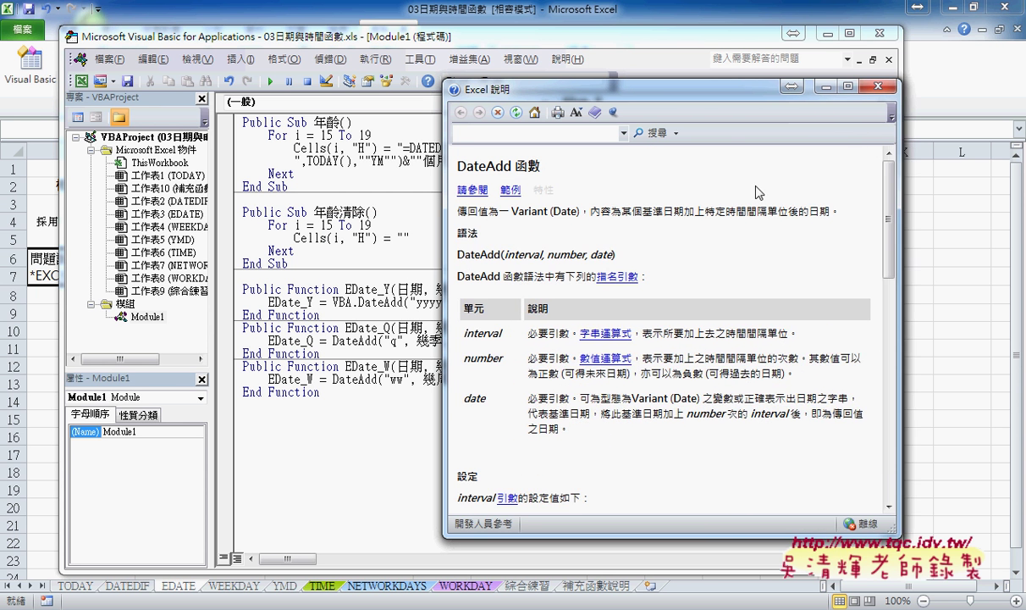
{"action": "left_click_drag", "start_coordinate": [628, 95], "coordinate": [743, 66]}
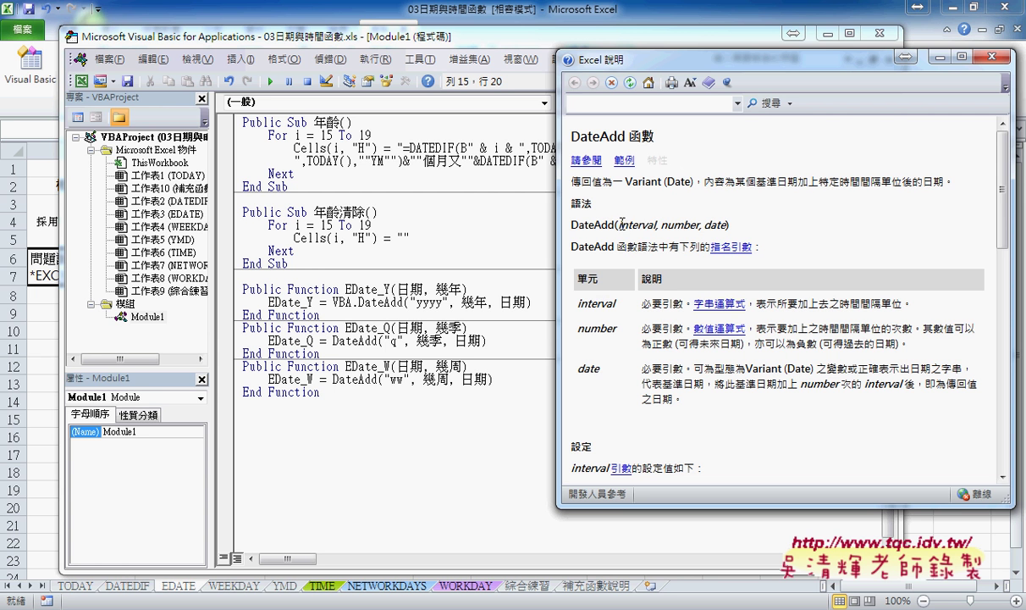
Mark DateAdd's interval, number and date arguments, then scroll to the interval settings table
{"action": "left_click_drag", "start_coordinate": [620, 223], "coordinate": [657, 225]}
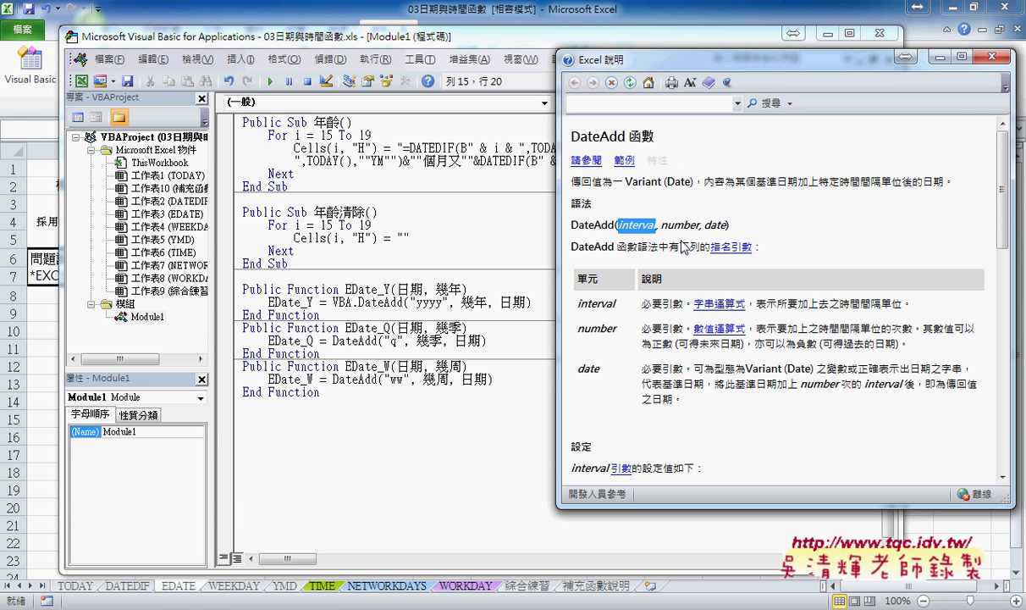
{"action": "left_click_drag", "start_coordinate": [660, 225], "coordinate": [695, 224]}
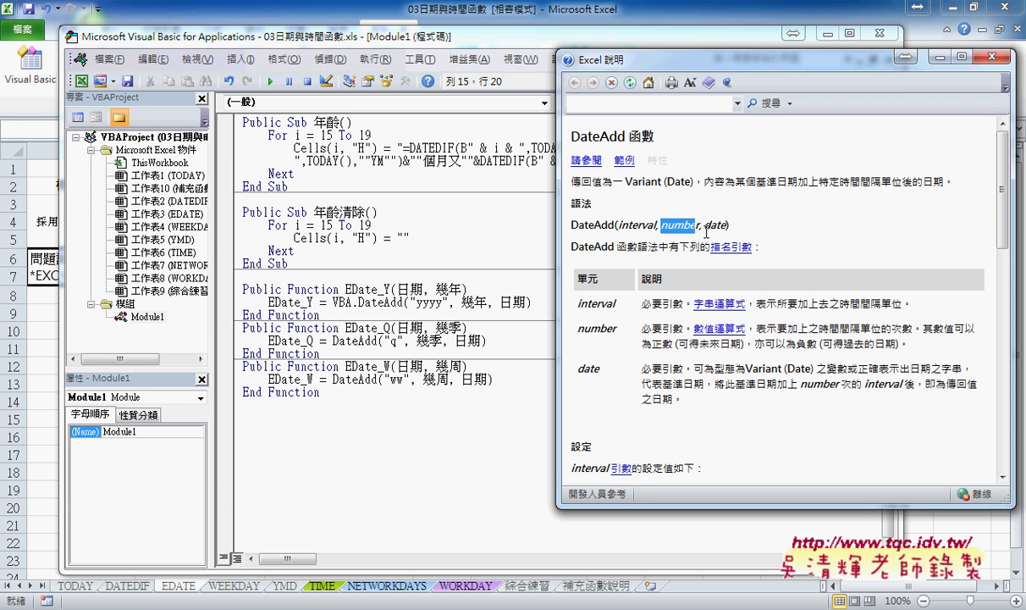
{"action": "left_click_drag", "start_coordinate": [703, 225], "coordinate": [726, 225]}
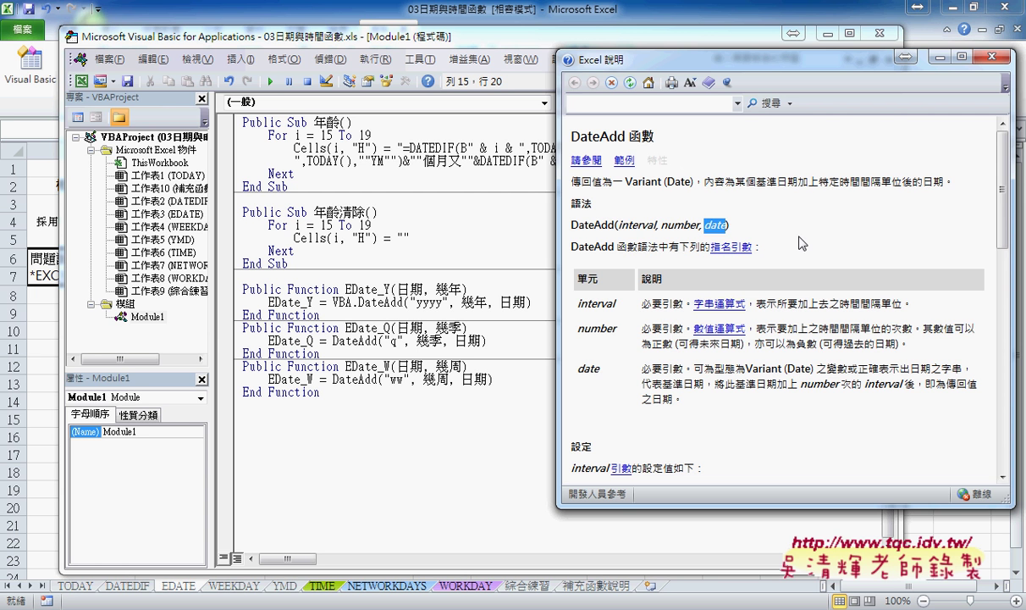
{"action": "left_click_drag", "start_coordinate": [622, 224], "coordinate": [653, 225]}
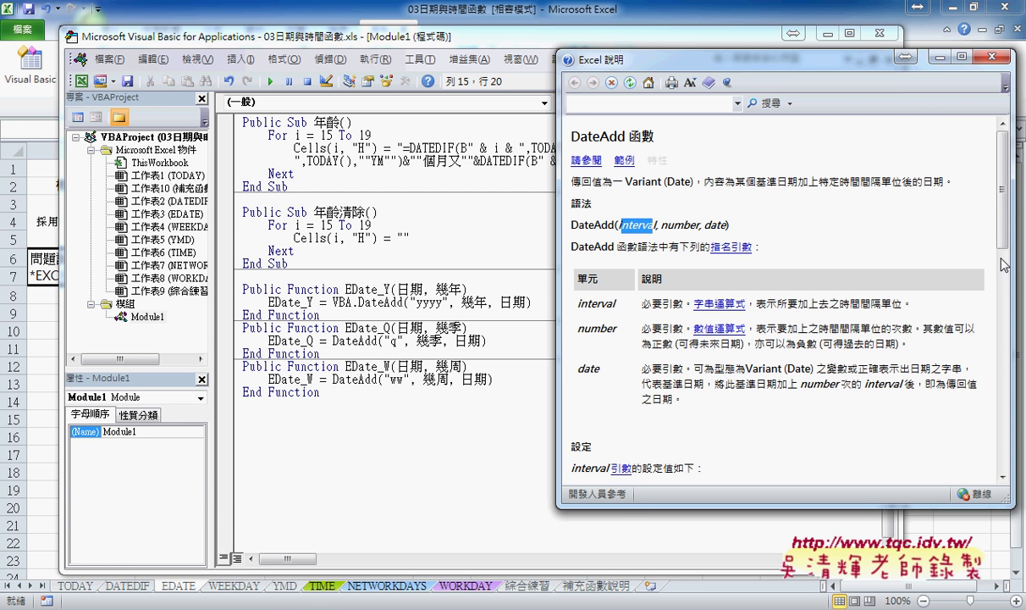
{"action": "left_click_drag", "start_coordinate": [1004, 265], "coordinate": [1015, 337]}
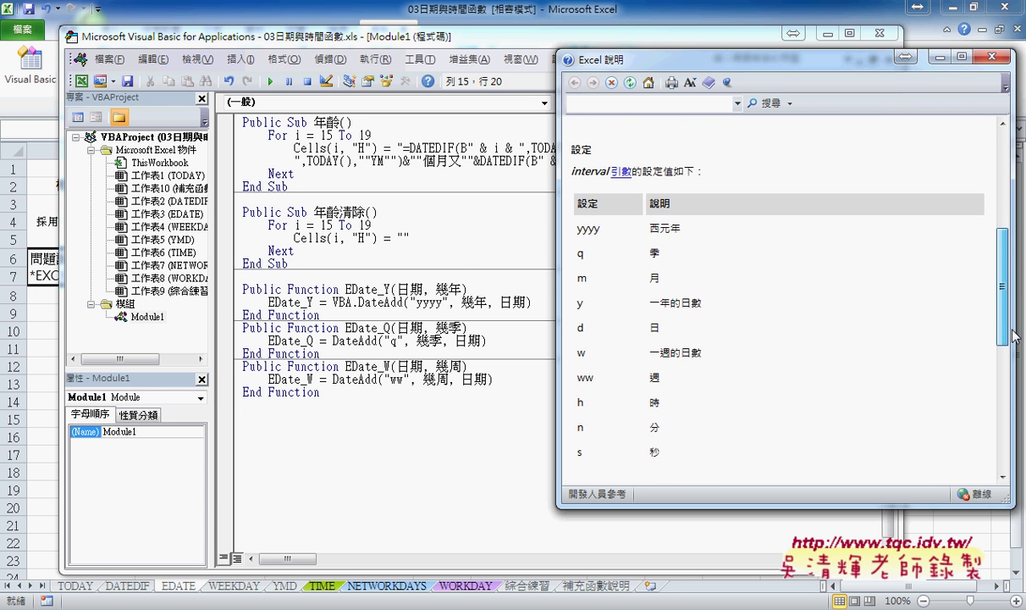
{"action": "left_click_drag", "start_coordinate": [1014, 336], "coordinate": [1014, 345]}
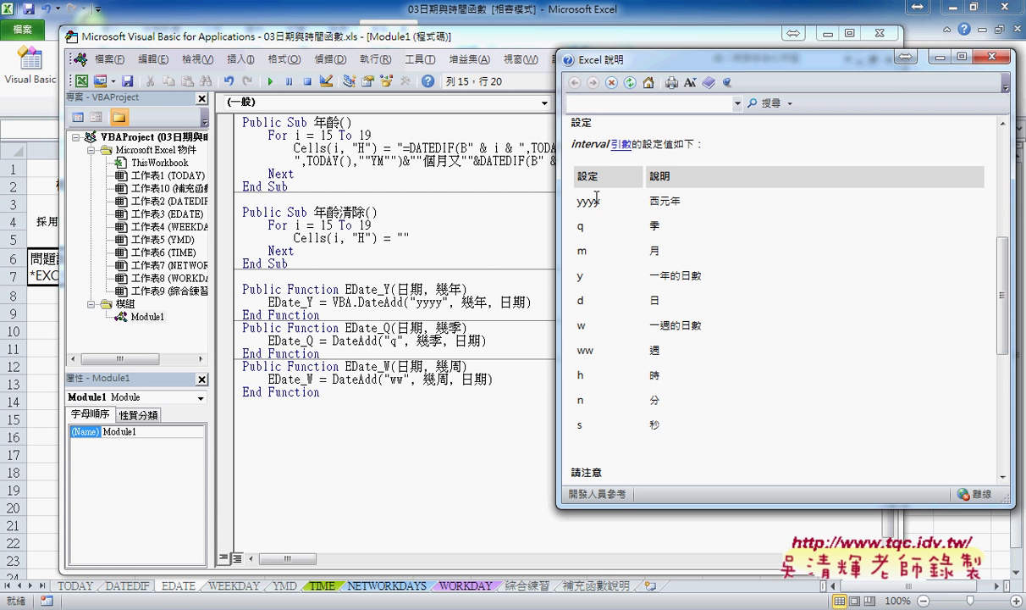
{"action": "left_click_drag", "start_coordinate": [648, 201], "coordinate": [688, 201]}
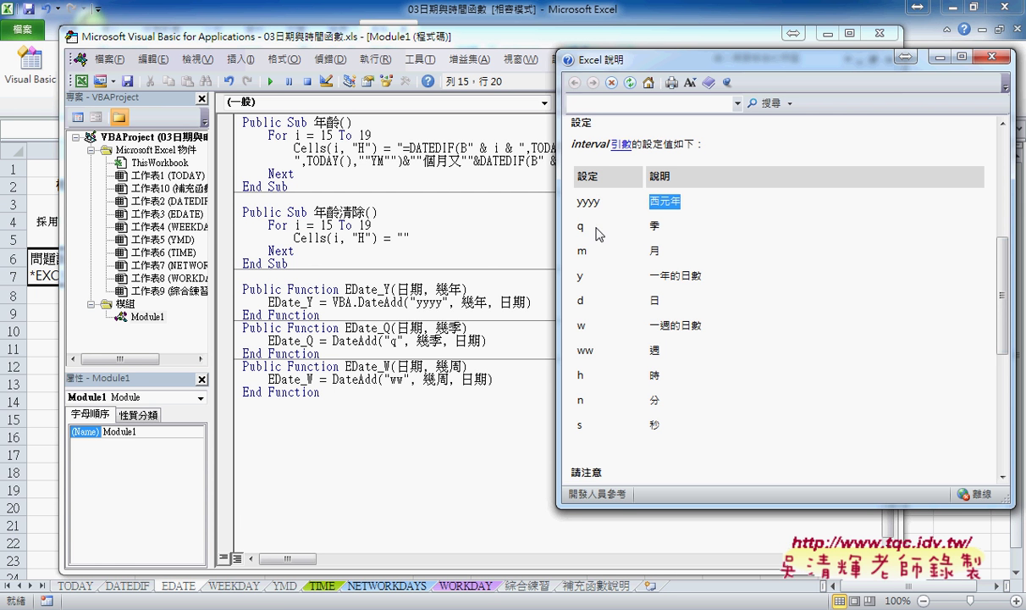
{"action": "left_click_drag", "start_coordinate": [552, 222], "coordinate": [593, 228]}
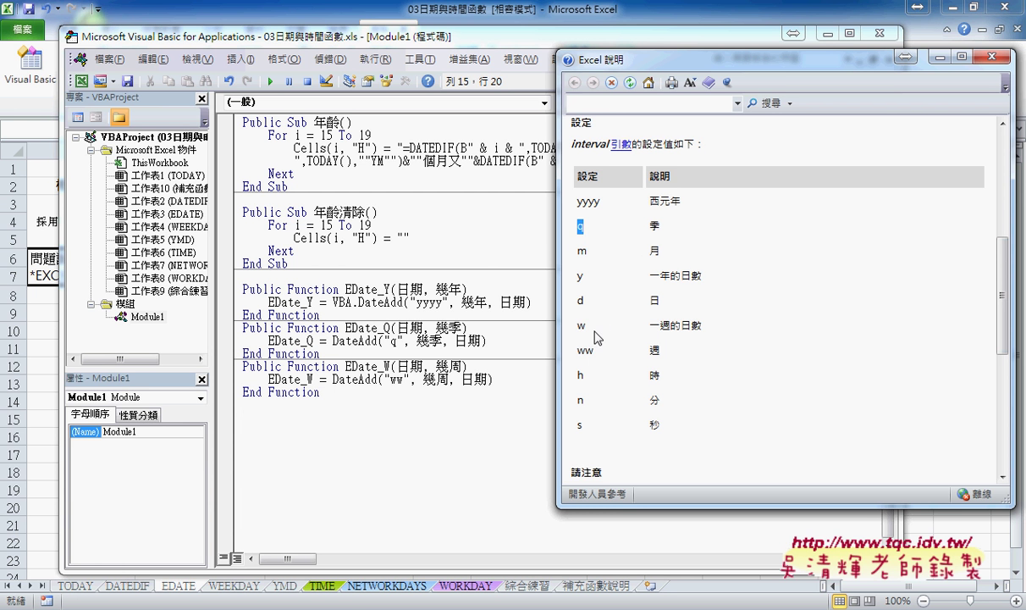
{"action": "left_click_drag", "start_coordinate": [574, 326], "coordinate": [584, 329]}
{"action": "left_click_drag", "start_coordinate": [646, 425], "coordinate": [662, 426]}
{"action": "double_click", "coordinate": [579, 376]}
{"action": "left_click_drag", "start_coordinate": [584, 378], "coordinate": [701, 430]}
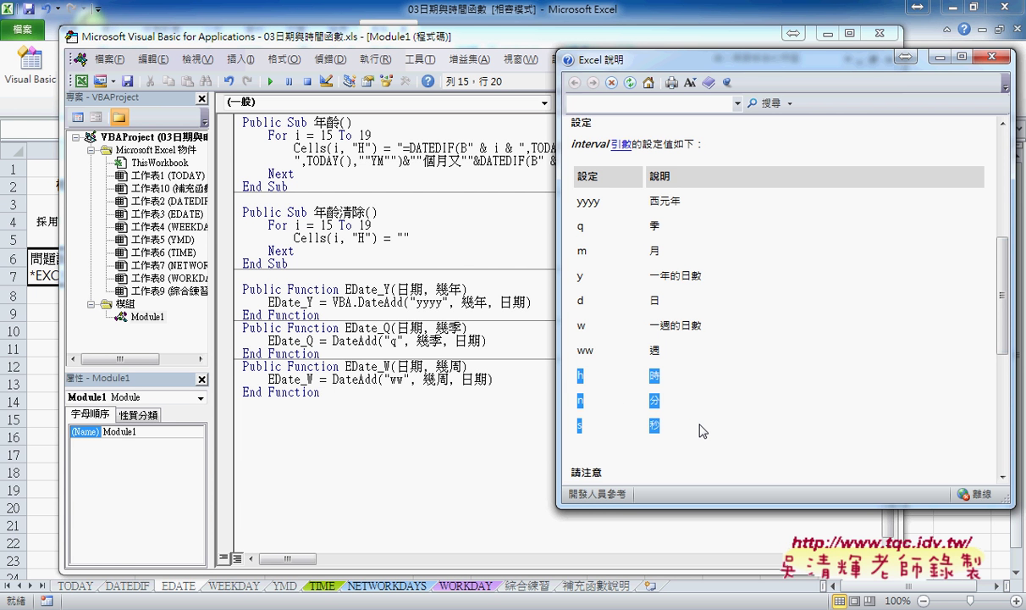
{"action": "key", "text": "ctrl+shift+d"}
{"action": "mouse_move", "coordinate": [568, 212]}
{"action": "left_mouse_down"}
{"action": "mouse_move", "coordinate": [559, 191]}
{"action": "mouse_move", "coordinate": [583, 219]}
{"action": "left_mouse_up"}
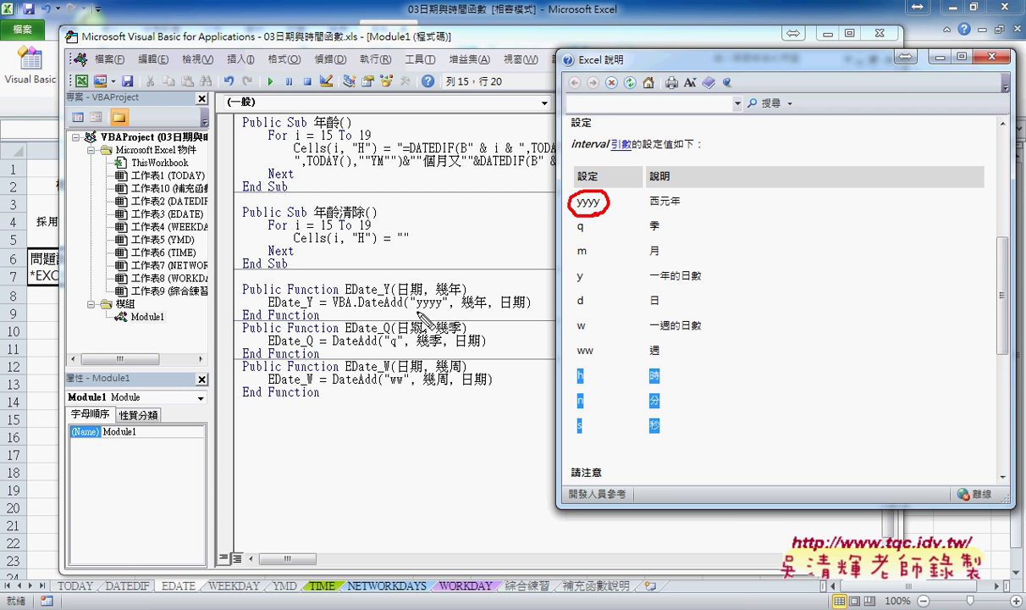
{"action": "left_click_drag", "start_coordinate": [416, 312], "coordinate": [441, 310]}
{"action": "mouse_move", "coordinate": [585, 219]}
{"action": "left_mouse_down"}
{"action": "mouse_move", "coordinate": [569, 237]}
{"action": "mouse_move", "coordinate": [589, 222]}
{"action": "left_mouse_up"}
{"action": "left_click_drag", "start_coordinate": [387, 347], "coordinate": [399, 345]}
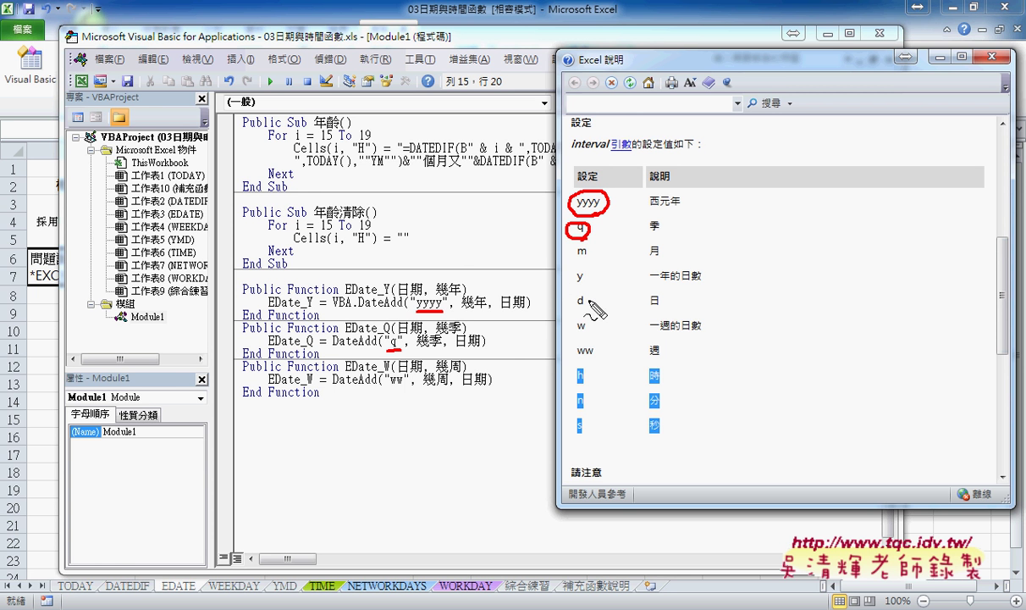
{"action": "left_click_drag", "start_coordinate": [650, 335], "coordinate": [688, 333]}
{"action": "mouse_move", "coordinate": [581, 334]}
{"action": "left_mouse_down"}
{"action": "mouse_move", "coordinate": [596, 322]}
{"action": "mouse_move", "coordinate": [593, 356]}
{"action": "left_mouse_up"}
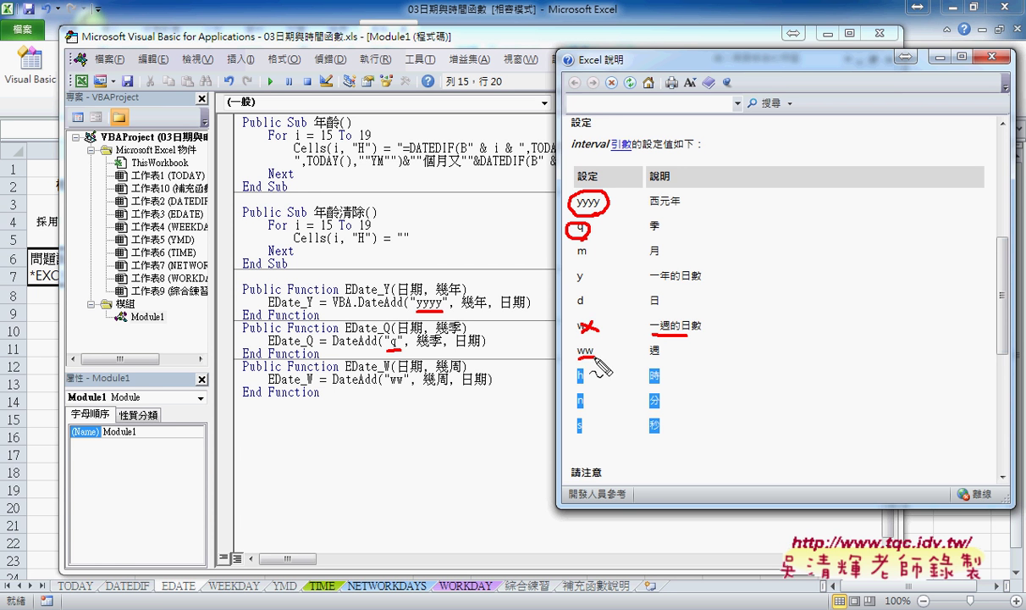
{"action": "left_click_drag", "start_coordinate": [388, 386], "coordinate": [408, 385]}
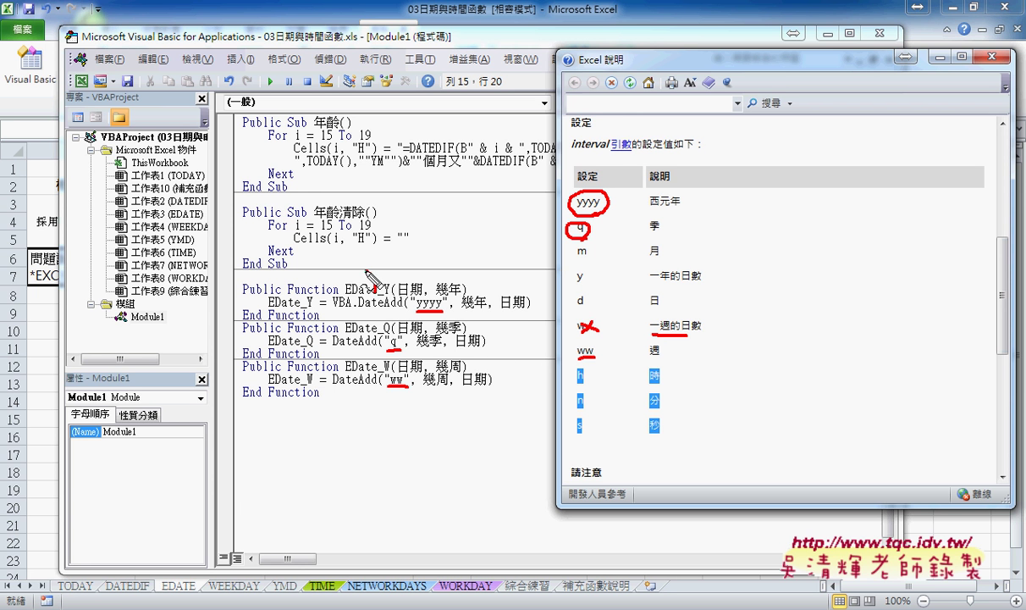
{"action": "mouse_move", "coordinate": [370, 285]}
{"action": "left_mouse_down"}
{"action": "mouse_move", "coordinate": [316, 307]}
{"action": "mouse_move", "coordinate": [375, 296]}
{"action": "left_mouse_up"}
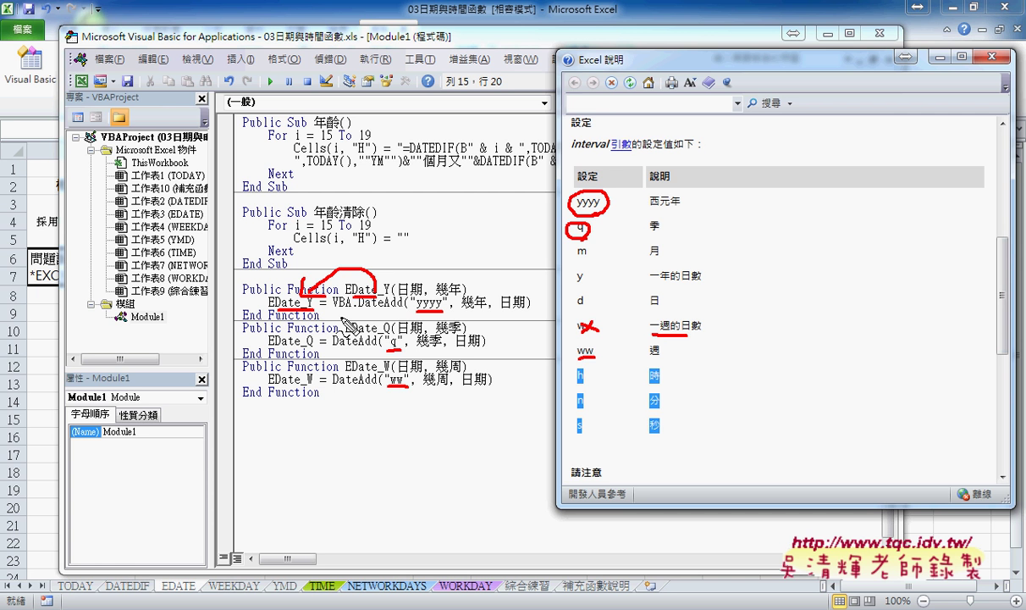
{"action": "key", "text": "Escape"}
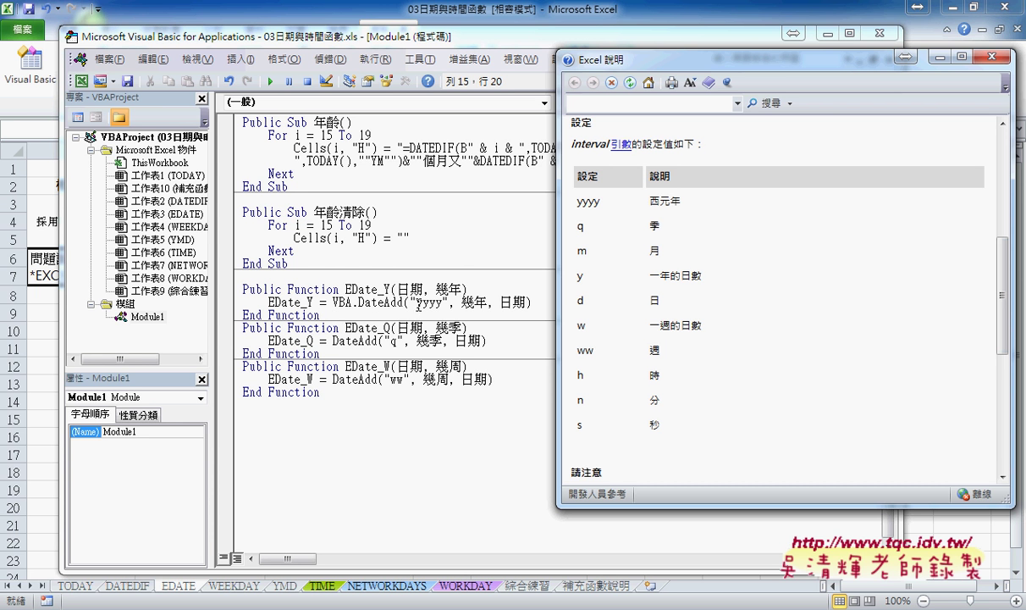
Scroll help to the top, view its See Also list, switch to WEEKDAY, and close help
{"action": "left_click_drag", "start_coordinate": [1006, 309], "coordinate": [996, 175]}
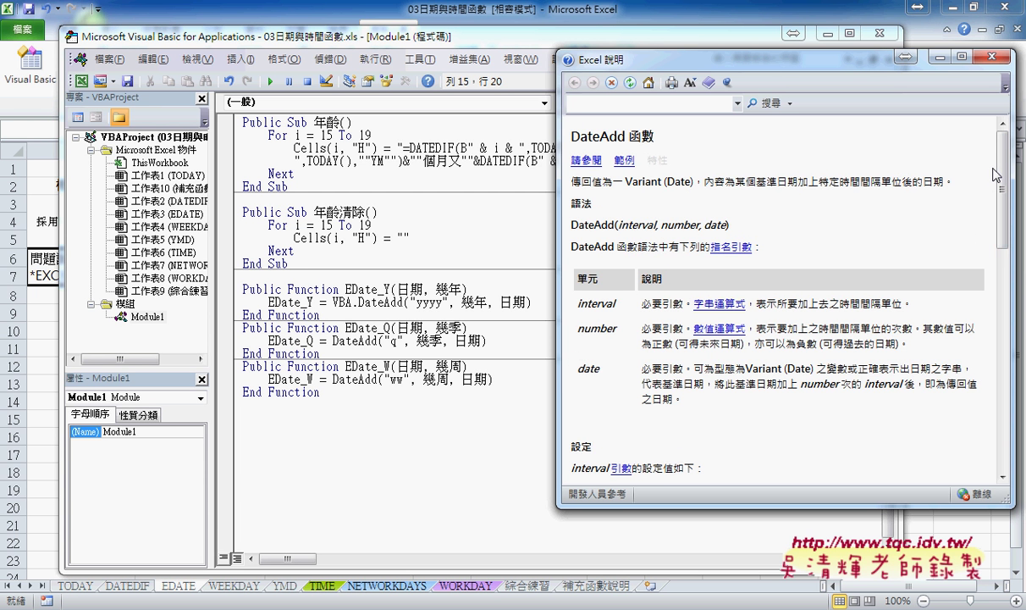
{"action": "left_click", "coordinate": [587, 161]}
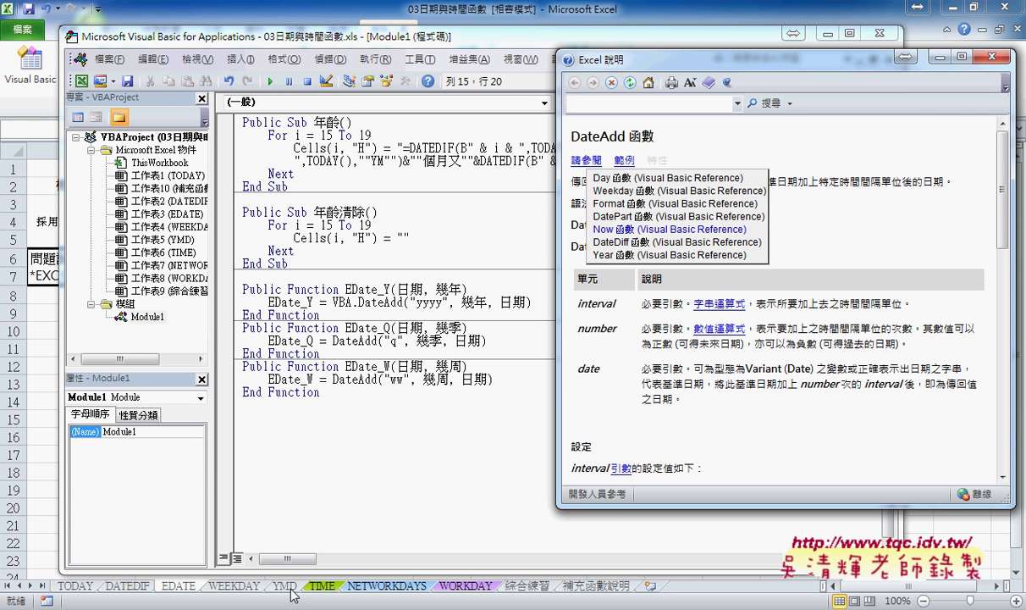
{"action": "left_click", "coordinate": [235, 585]}
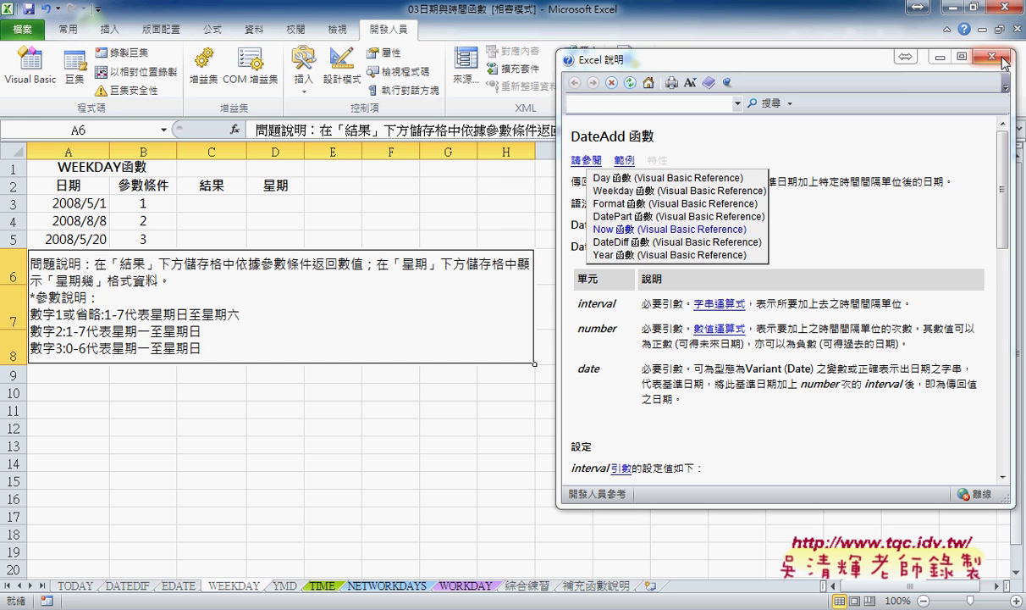
{"action": "left_click", "coordinate": [939, 56]}
In D3, insert the WEEKDAY function from the 日期及時間 category
{"action": "left_click", "coordinate": [79, 204]}
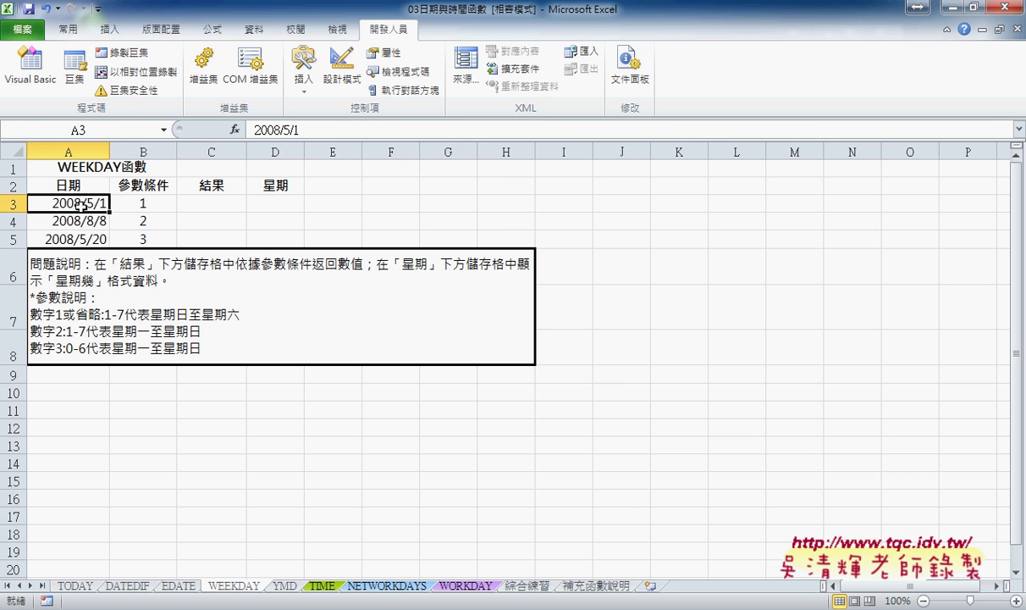
{"action": "left_click", "coordinate": [286, 204]}
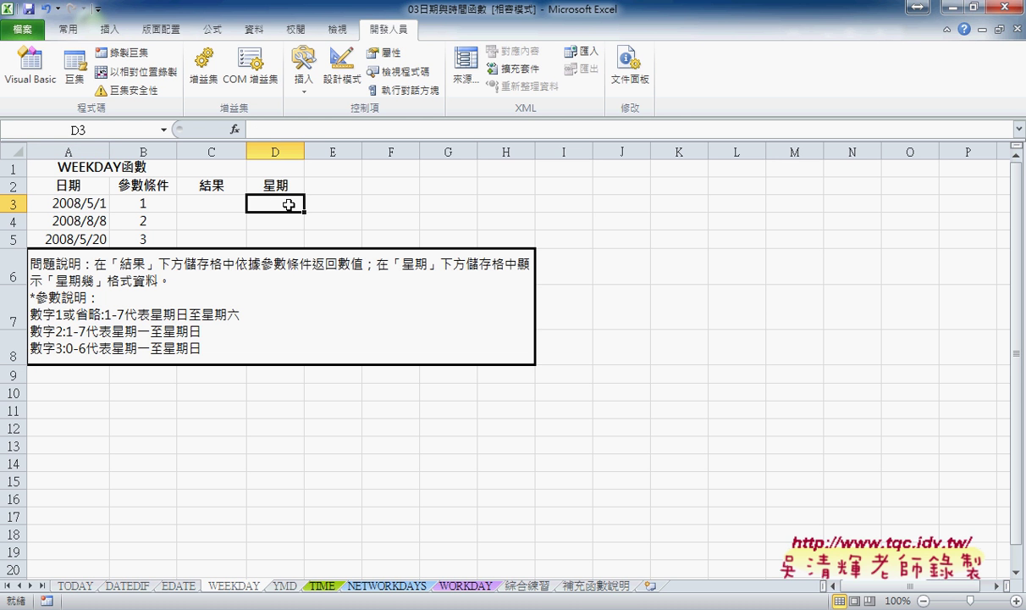
{"action": "left_click", "coordinate": [236, 129]}
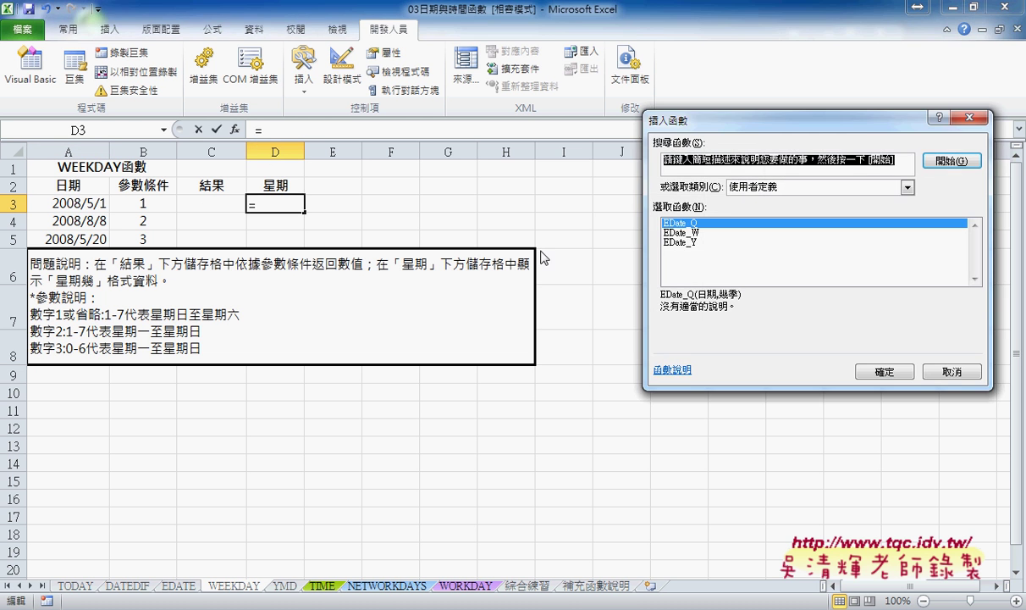
{"action": "left_click", "coordinate": [906, 187]}
{"action": "left_click", "coordinate": [798, 238]}
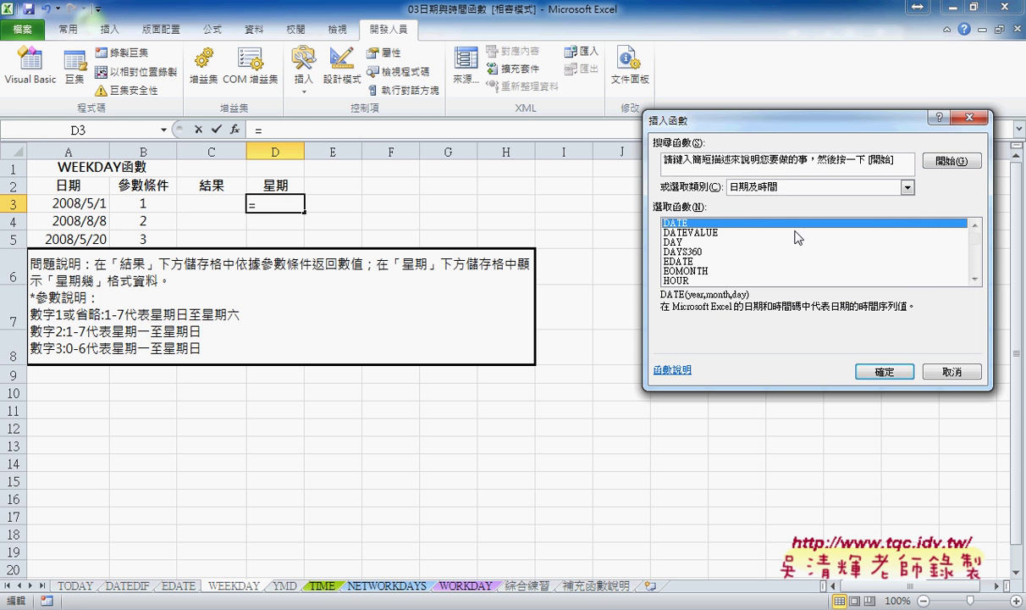
{"action": "left_click_drag", "start_coordinate": [974, 234], "coordinate": [975, 265]}
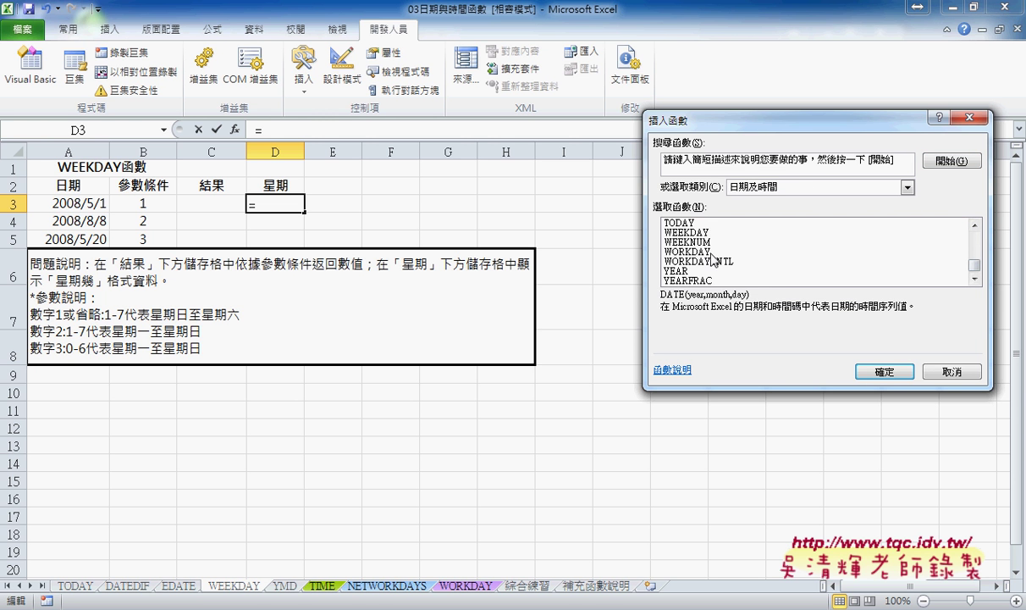
{"action": "left_click", "coordinate": [687, 232]}
{"action": "left_click", "coordinate": [883, 372]}
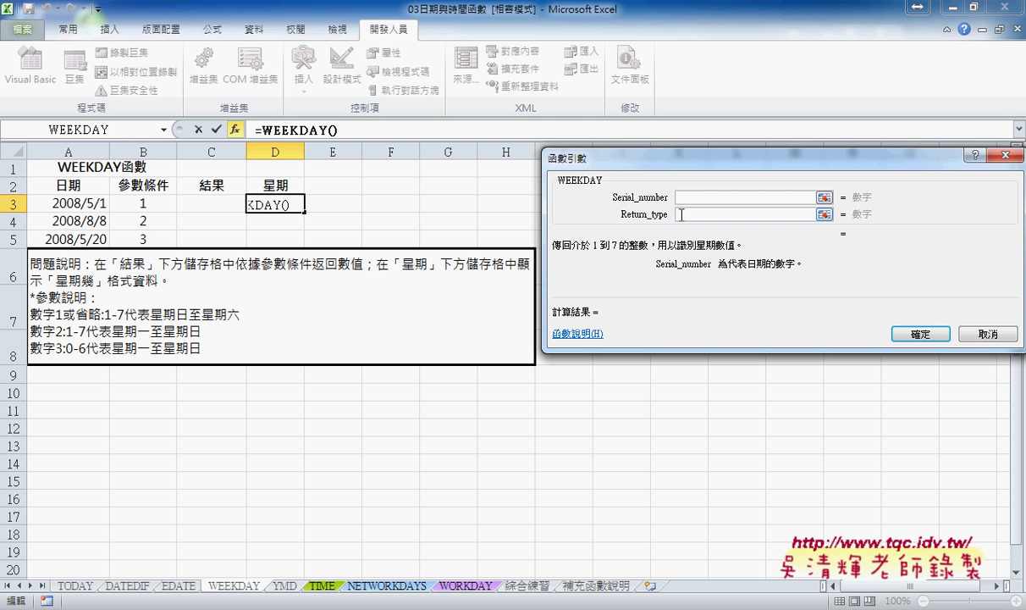
Set Serial_number to A3, mark the preview result 5, and confirm =WEEKDAY(A3)
{"action": "left_click", "coordinate": [80, 203]}
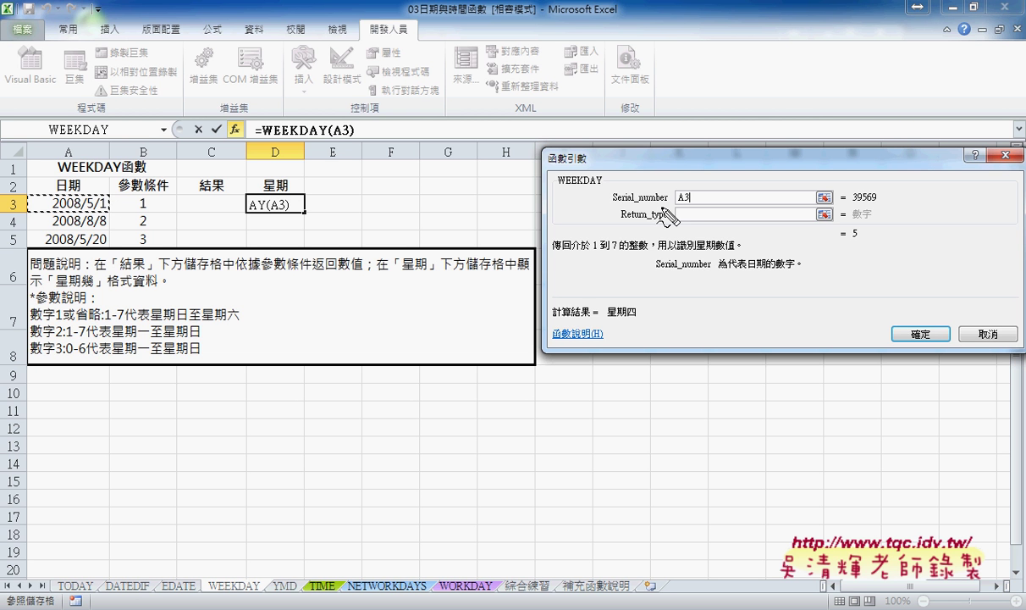
{"action": "left_click_drag", "start_coordinate": [856, 222], "coordinate": [853, 248]}
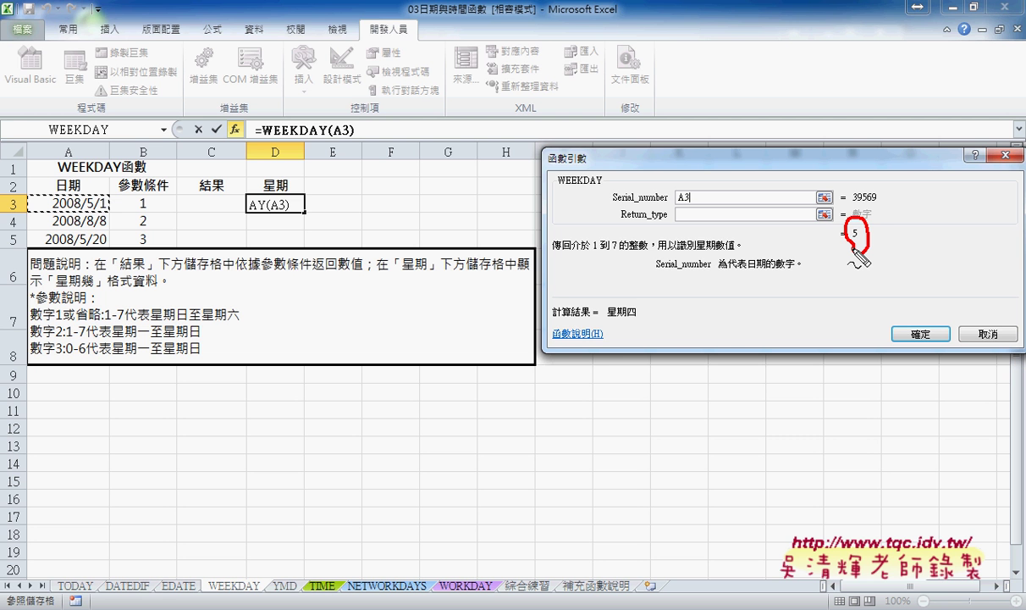
{"action": "mouse_move", "coordinate": [880, 256]}
{"action": "left_mouse_down"}
{"action": "mouse_move", "coordinate": [920, 252]}
{"action": "mouse_move", "coordinate": [899, 238]}
{"action": "left_mouse_up"}
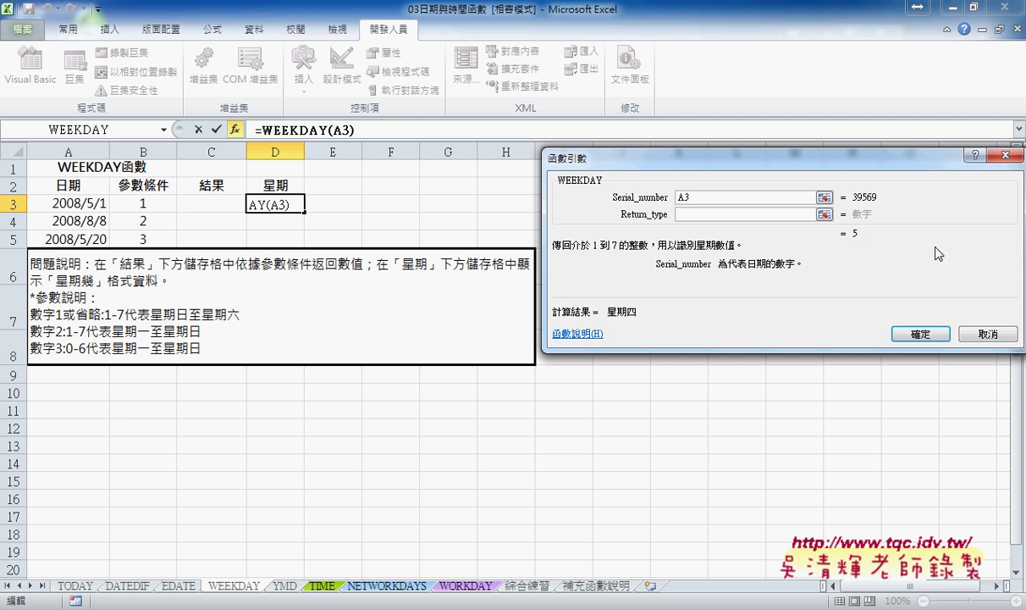
{"action": "left_click", "coordinate": [899, 335]}
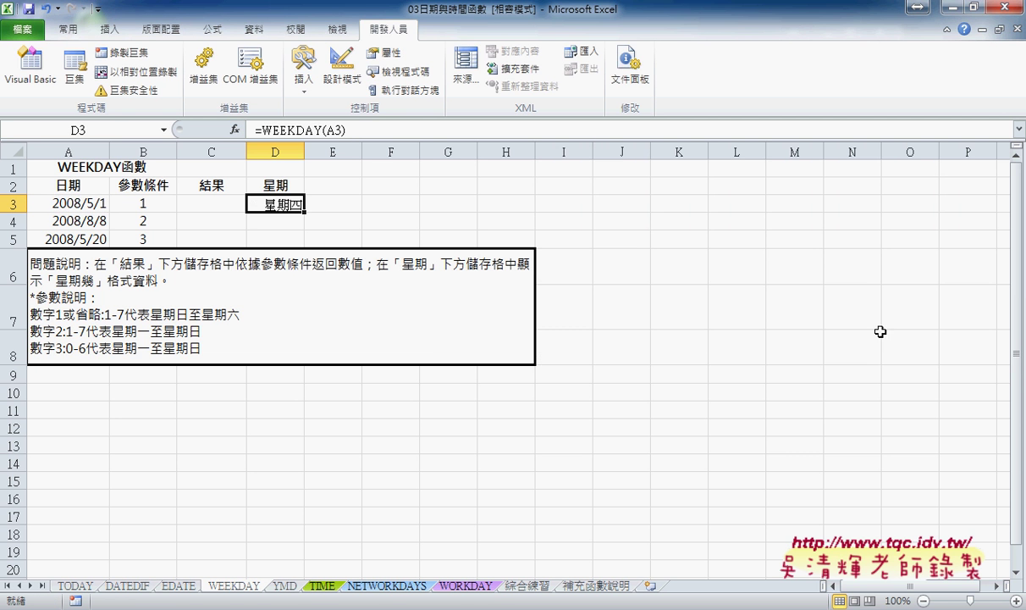
{"action": "right_click", "coordinate": [273, 203]}
{"action": "left_click", "coordinate": [334, 445]}
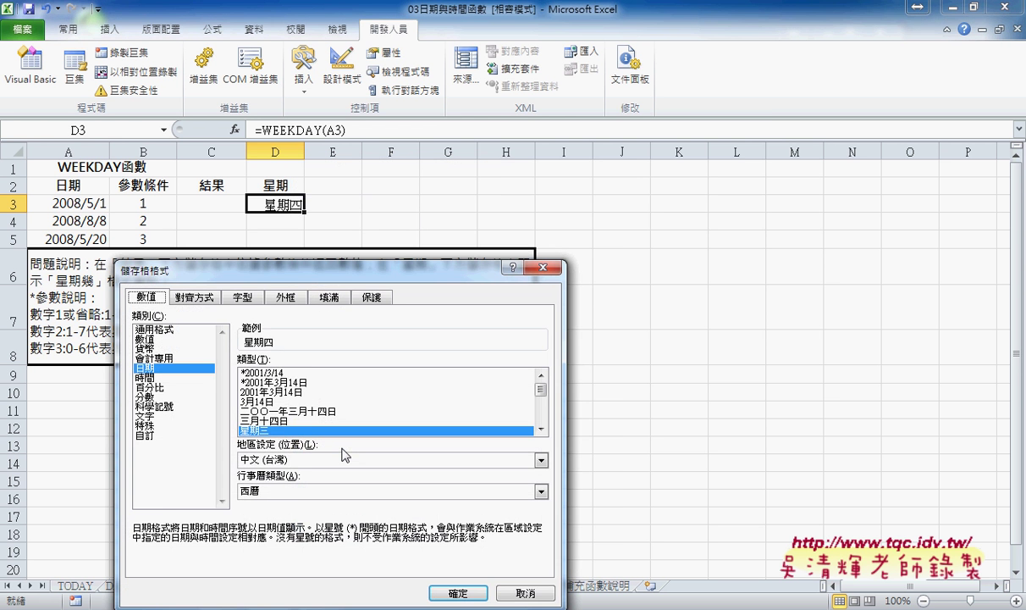
{"action": "left_click_drag", "start_coordinate": [389, 283], "coordinate": [639, 147]}
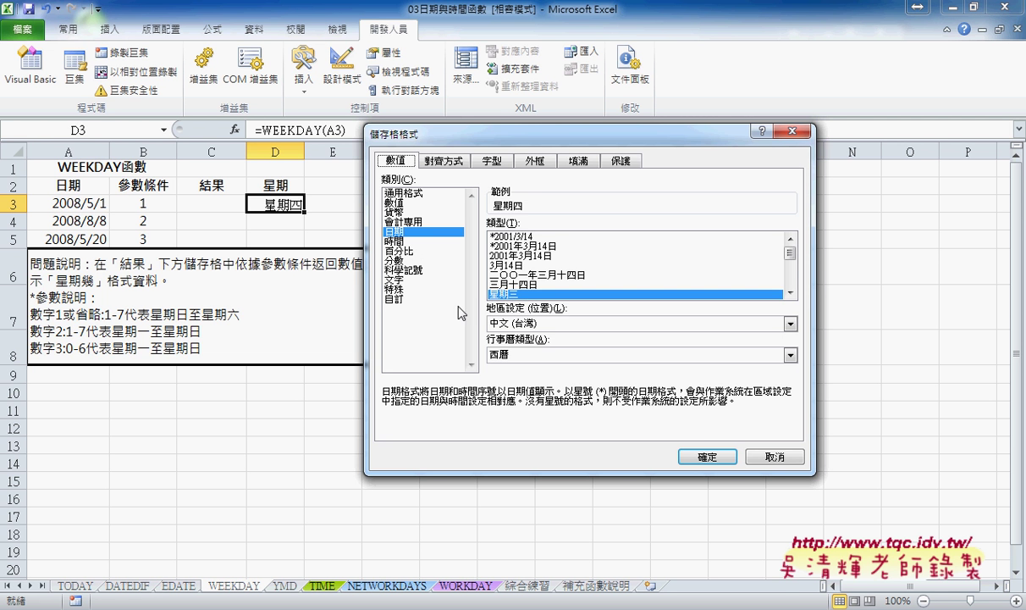
{"action": "left_click", "coordinate": [775, 457]}
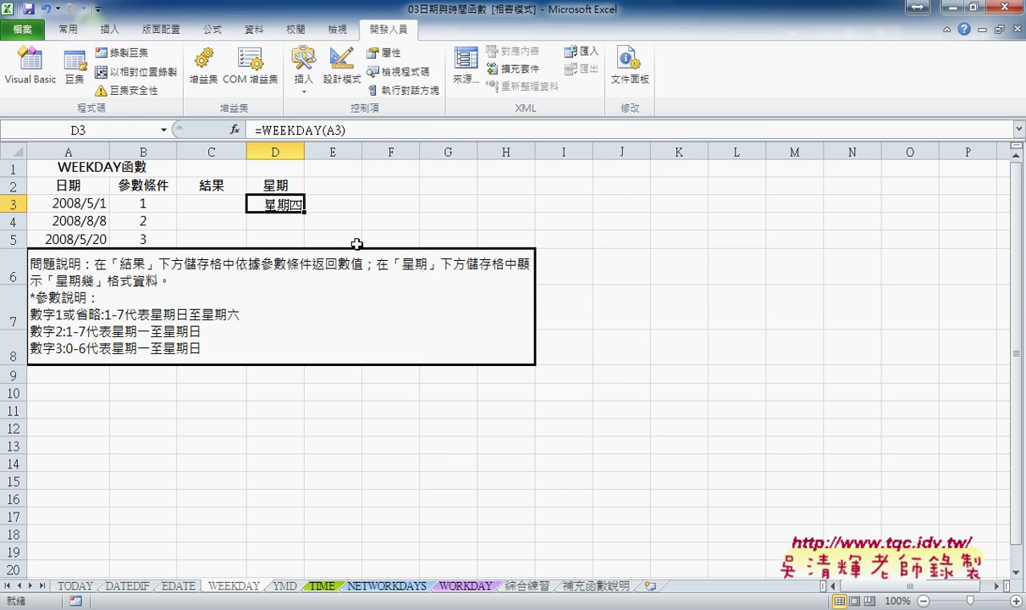
{"action": "left_click", "coordinate": [295, 130]}
{"action": "left_click", "coordinate": [235, 130]}
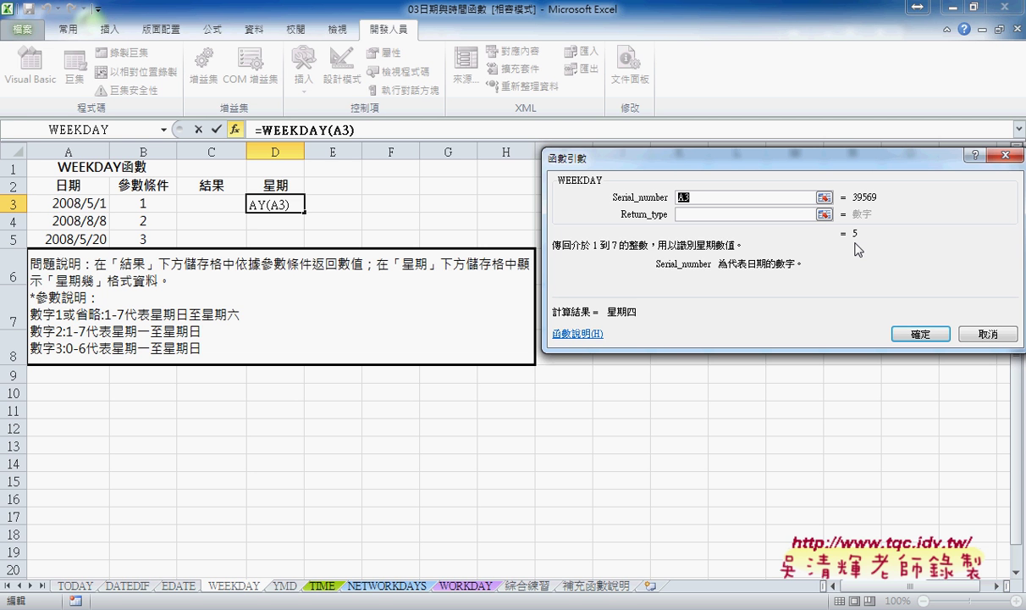
{"action": "left_click", "coordinate": [920, 334]}
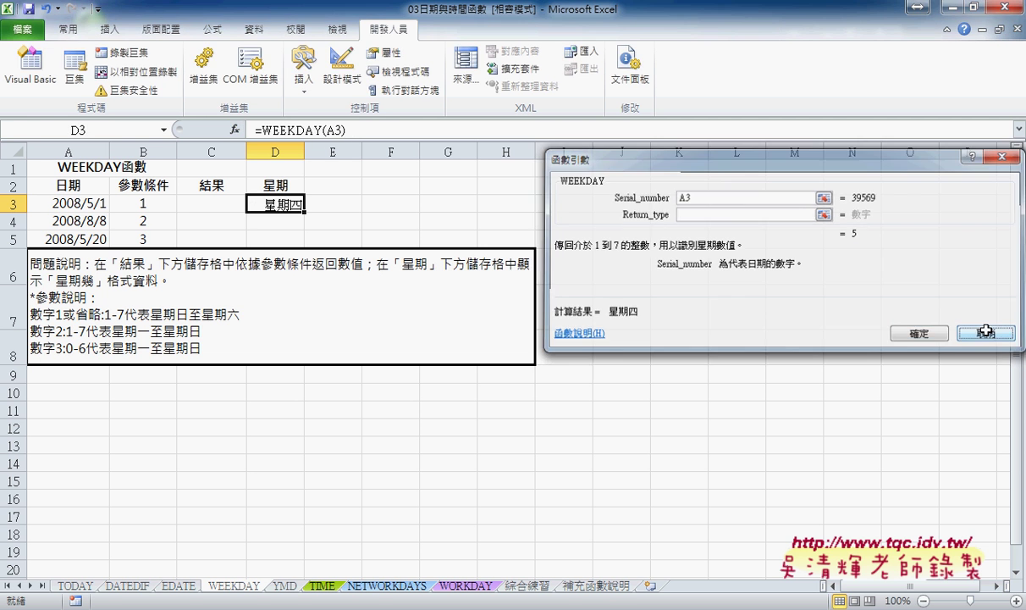
Look over the YMD sheet, then move to the TIME sheet's hours, minutes and seconds table
{"action": "left_click", "coordinate": [285, 586]}
{"action": "scroll", "coordinate": [334, 522], "scroll_direction": "up", "scroll_amount": 2}
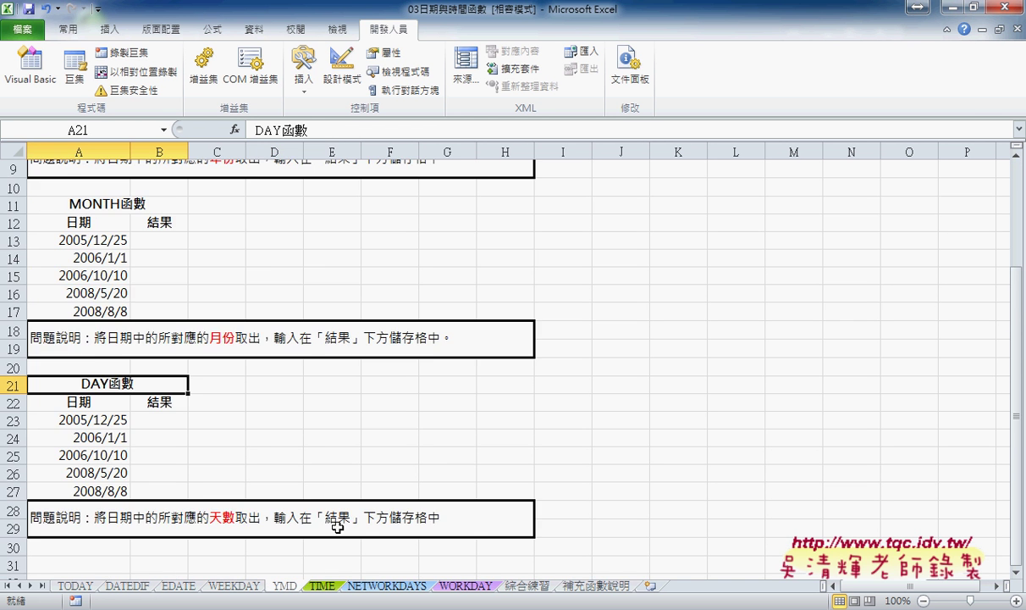
{"action": "scroll", "coordinate": [318, 491], "scroll_direction": "up", "scroll_amount": 2}
{"action": "scroll", "coordinate": [132, 314], "scroll_direction": "up", "scroll_amount": 1}
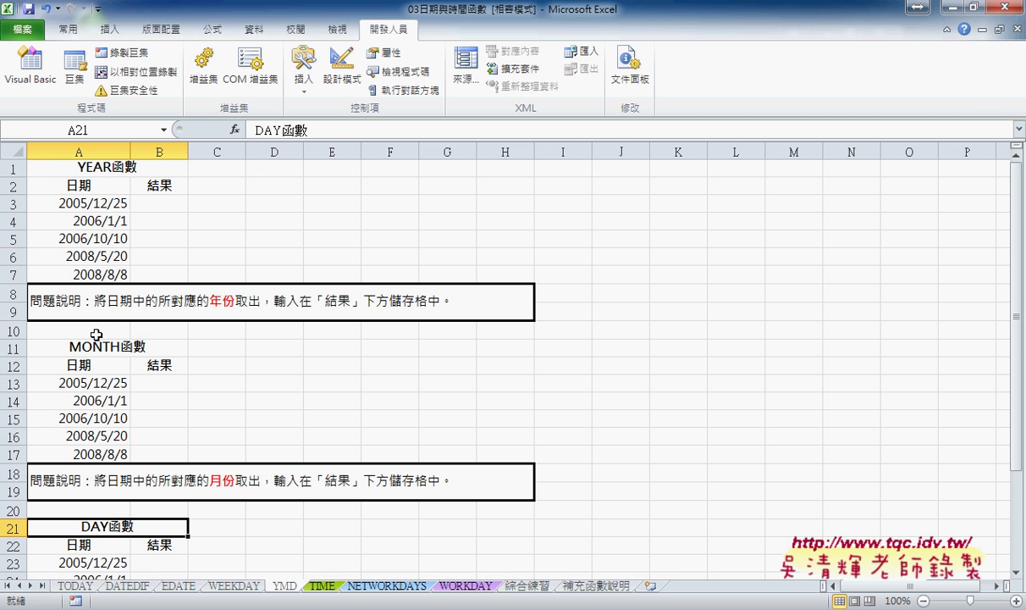
{"action": "scroll", "coordinate": [252, 390], "scroll_direction": "down", "scroll_amount": 3}
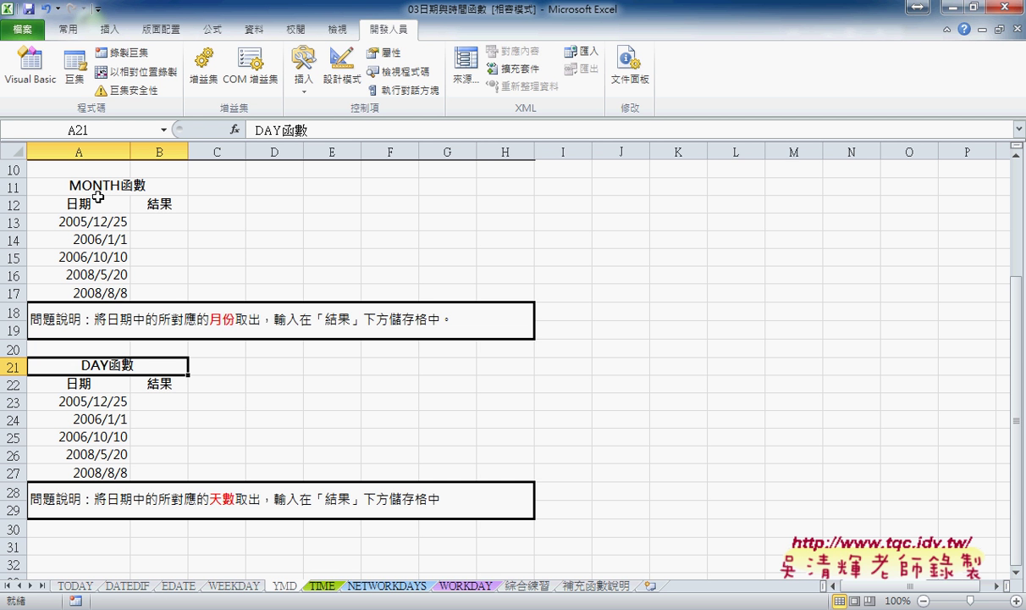
{"action": "left_click", "coordinate": [323, 585]}
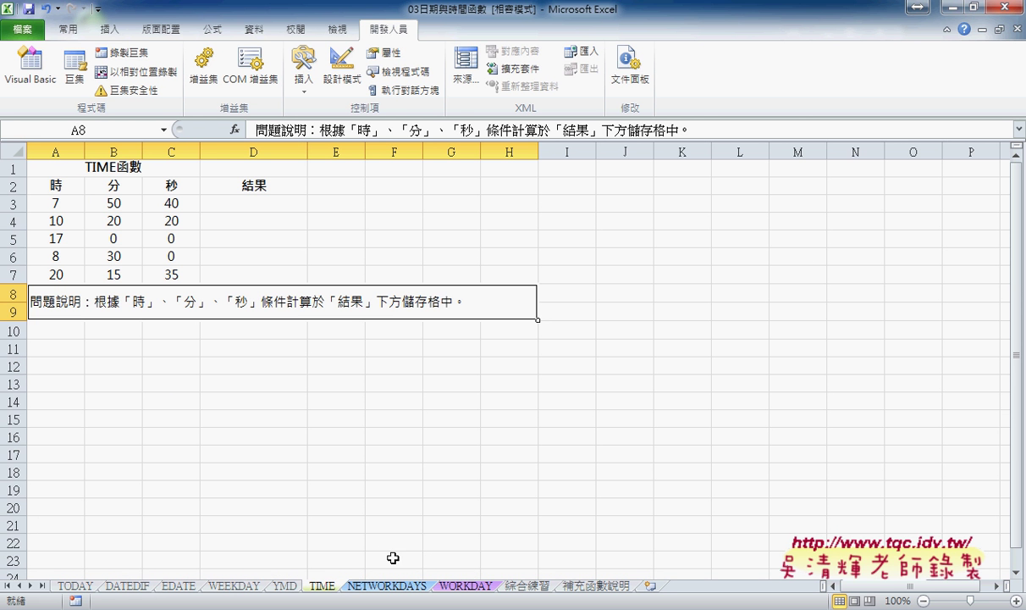
Bring up the Google Docs 程式碼 notes and scroll down to the TIME function example
{"action": "left_click", "coordinate": [219, 499]}
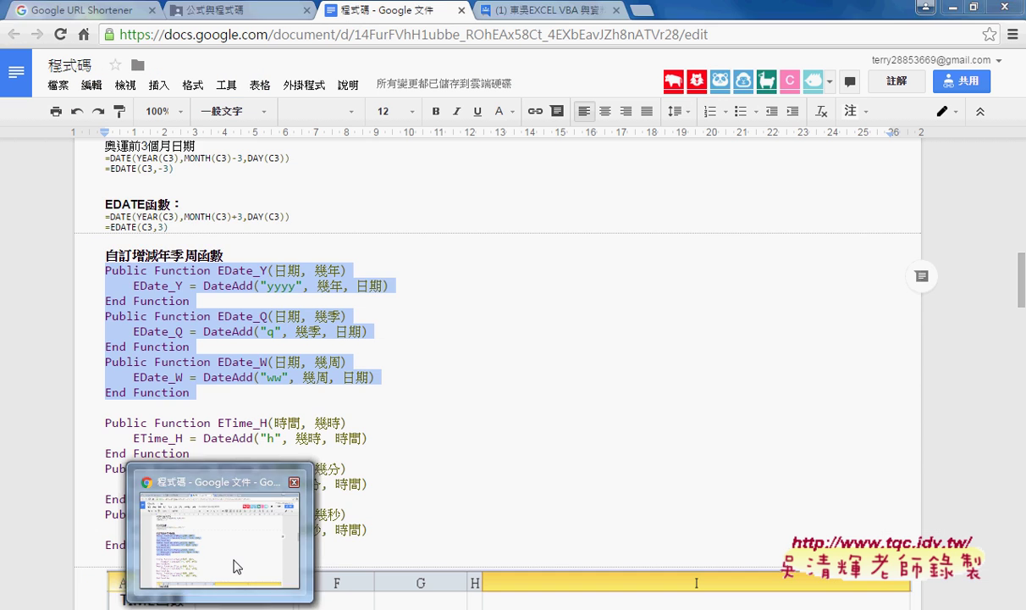
{"action": "scroll", "coordinate": [547, 302], "scroll_direction": "down", "scroll_amount": 3}
{"action": "scroll", "coordinate": [547, 301], "scroll_direction": "down", "scroll_amount": 2}
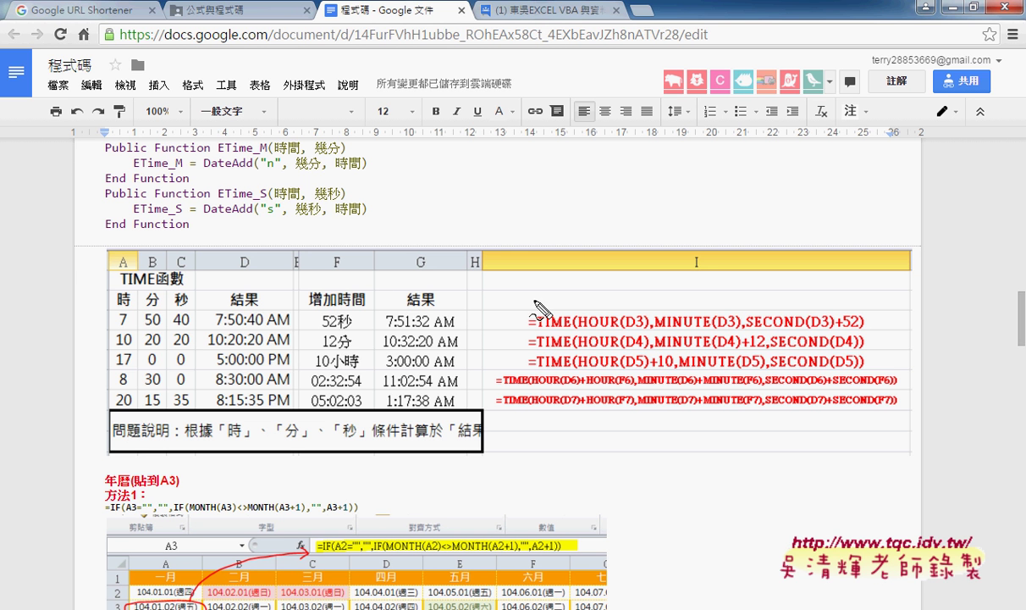
Pen-mark the 7:50:40 AM result, 52秒, and TIME, D3, +52 in the formula, then clear the marks
{"action": "left_click_drag", "start_coordinate": [216, 325], "coordinate": [241, 321]}
{"action": "left_click_drag", "start_coordinate": [337, 314], "coordinate": [354, 330]}
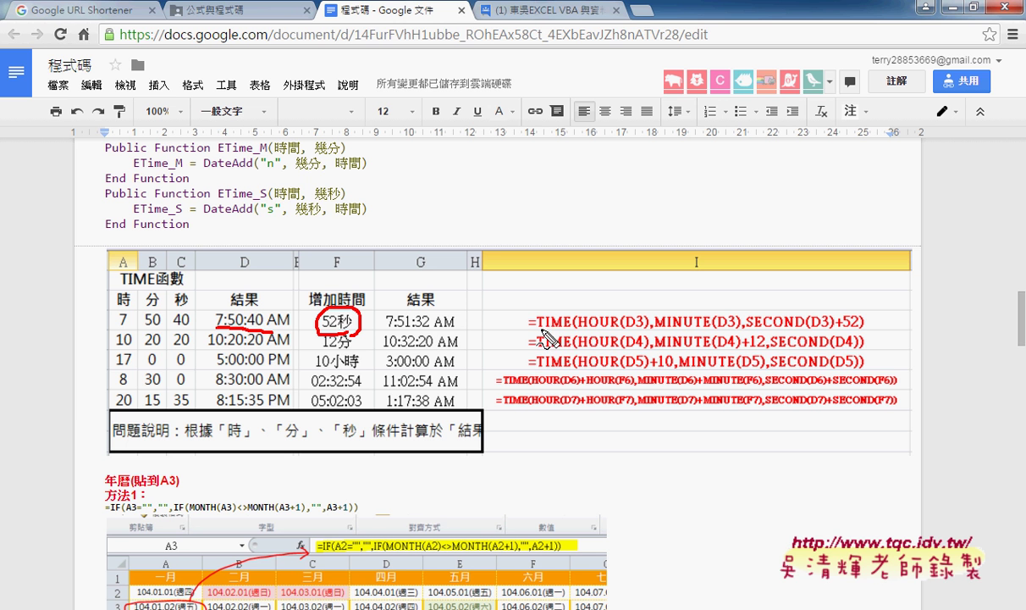
{"action": "left_click_drag", "start_coordinate": [538, 328], "coordinate": [613, 328]}
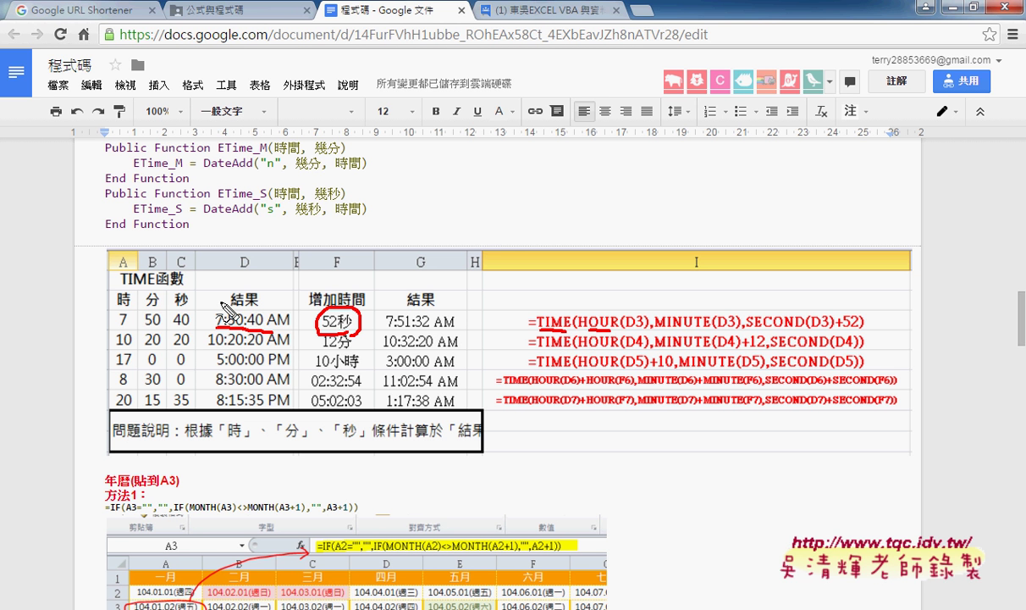
{"action": "left_click_drag", "start_coordinate": [216, 331], "coordinate": [281, 328]}
{"action": "left_click_drag", "start_coordinate": [216, 340], "coordinate": [298, 314]}
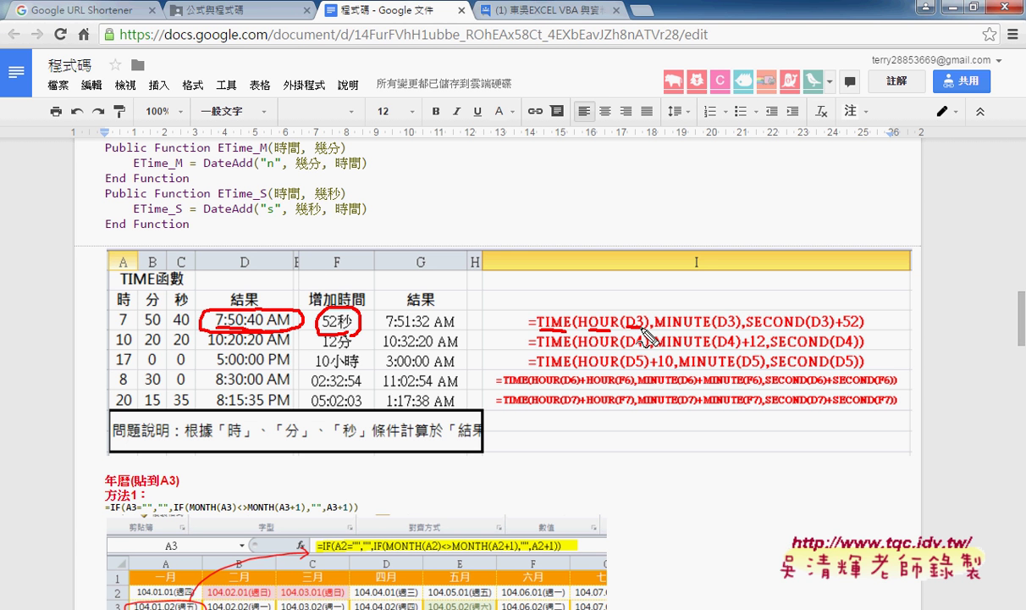
{"action": "left_click_drag", "start_coordinate": [623, 326], "coordinate": [642, 326]}
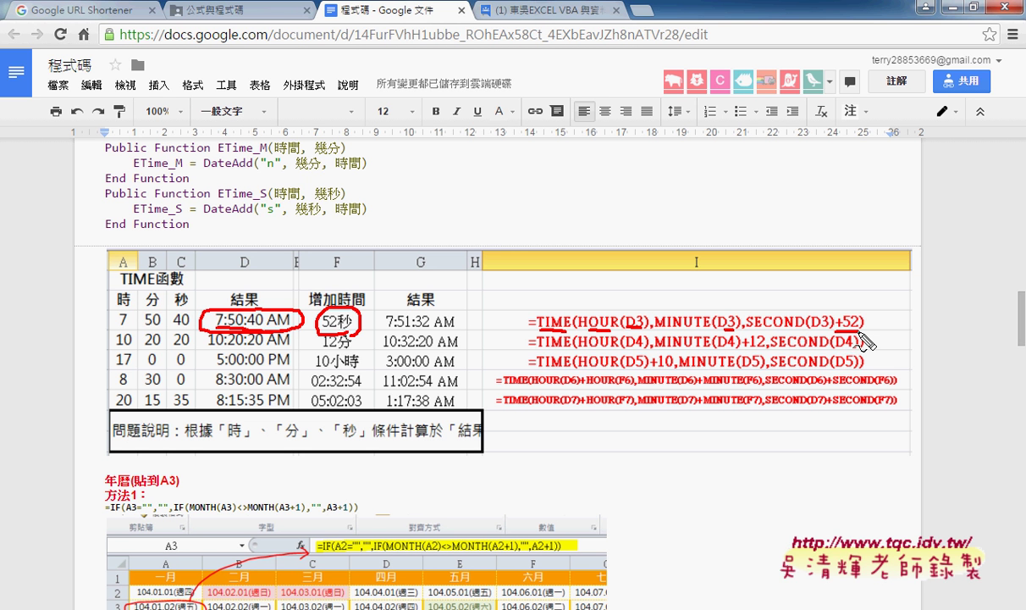
{"action": "left_click_drag", "start_coordinate": [835, 329], "coordinate": [861, 328]}
{"action": "key", "text": "Escape"}
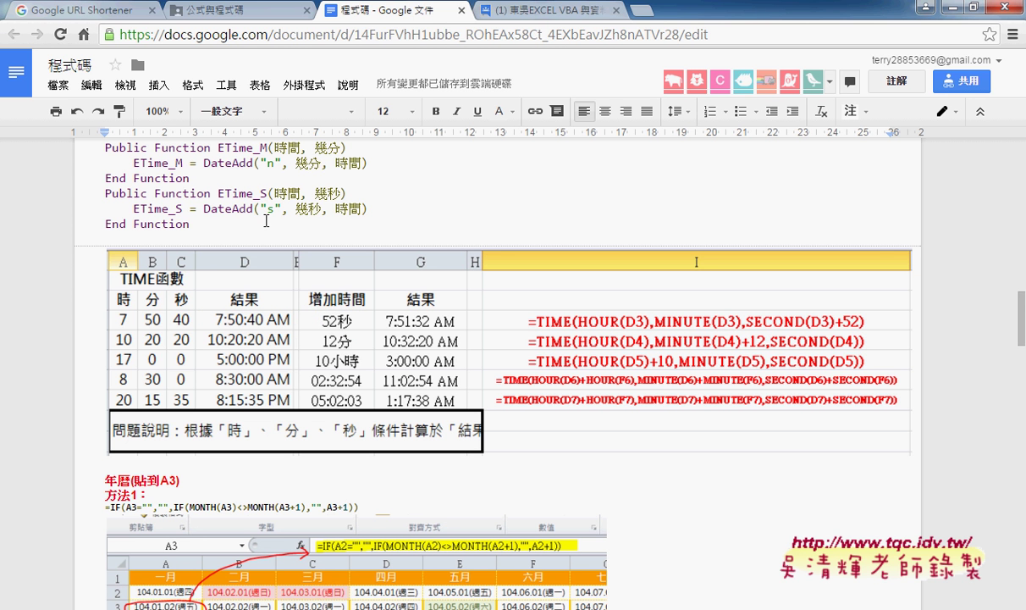
Highlight the ETime_H, ETime_M and ETime_S code, then minimize the notes to return to Excel
{"action": "left_click", "coordinate": [266, 221]}
{"action": "scroll", "coordinate": [254, 225], "scroll_direction": "up", "scroll_amount": 3}
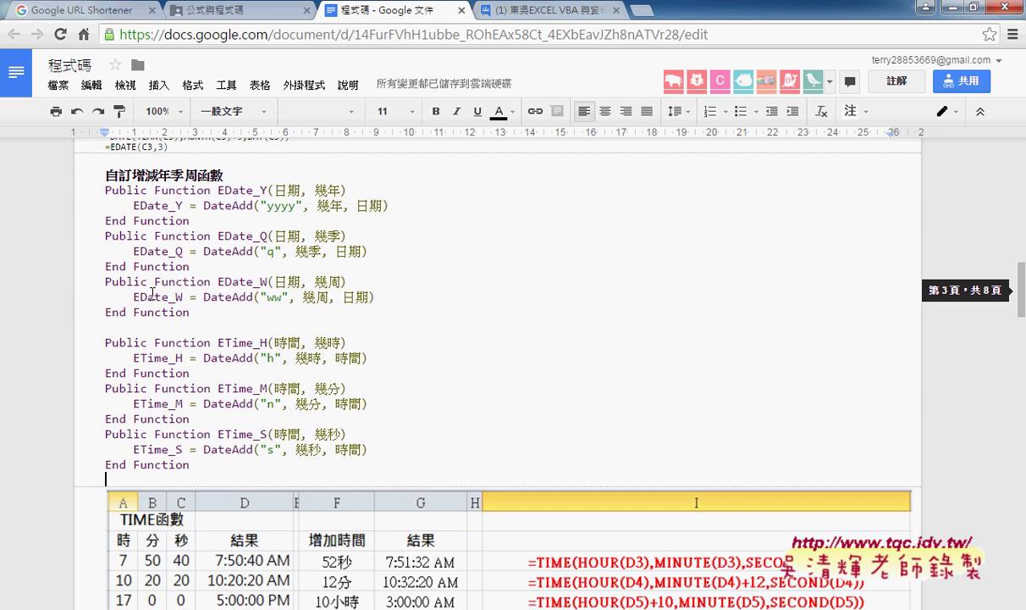
{"action": "left_click_drag", "start_coordinate": [103, 342], "coordinate": [196, 465]}
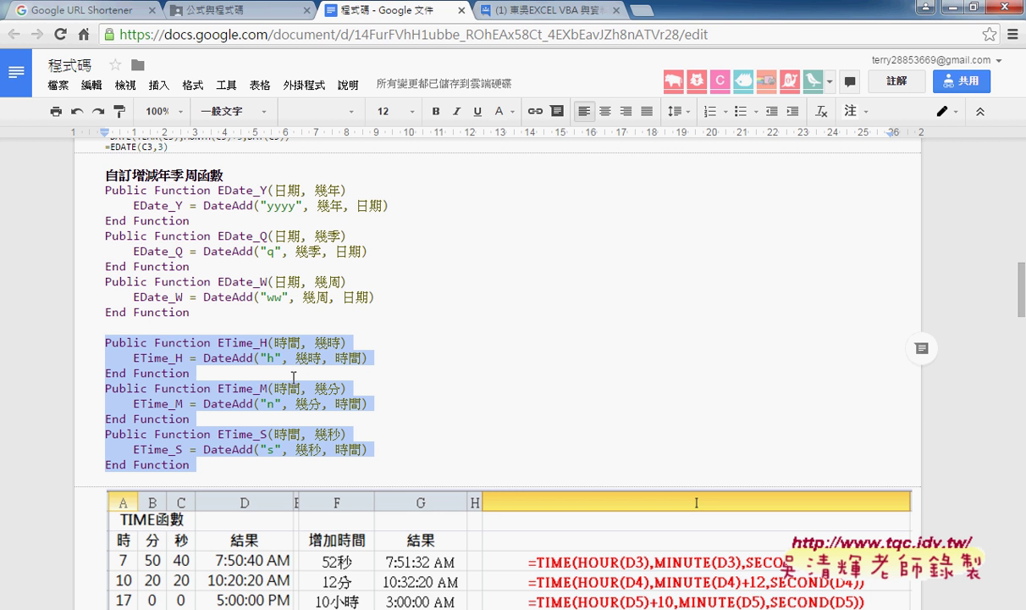
{"action": "left_click", "coordinate": [927, 8]}
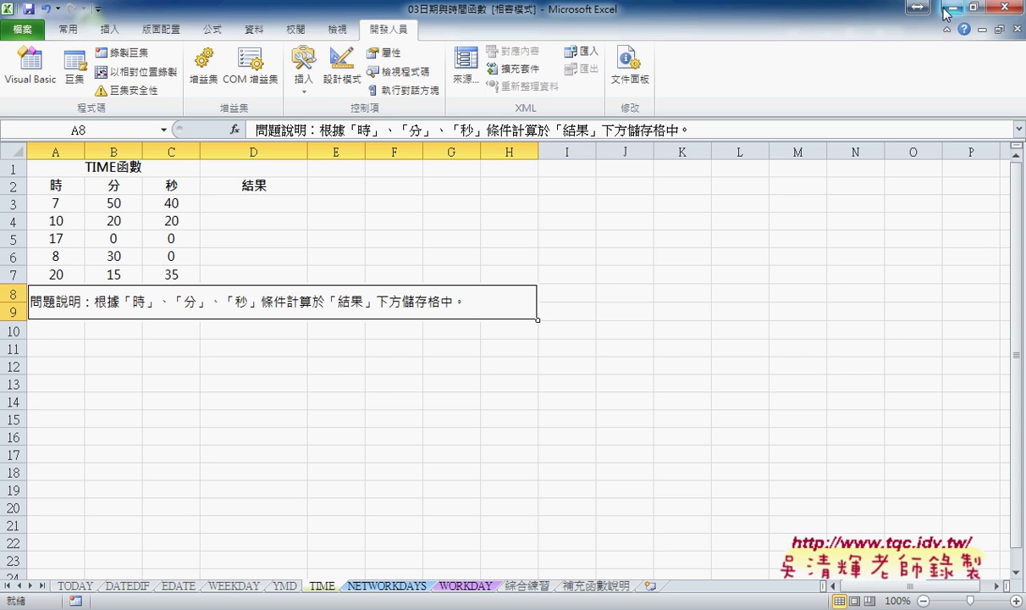
Select D3 and pick the TIME function from the Insert Function list
{"action": "left_click", "coordinate": [273, 203]}
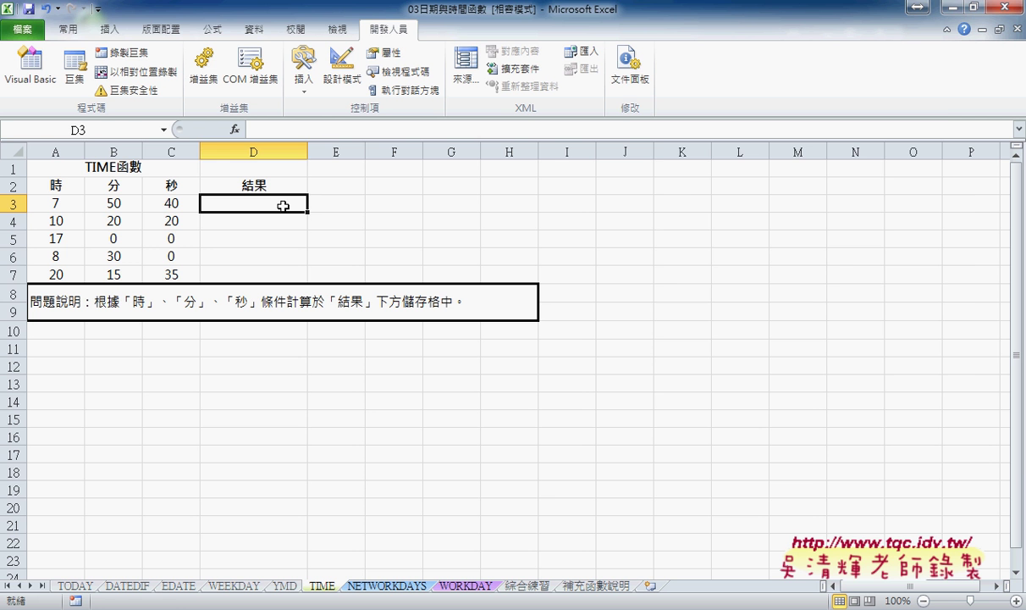
{"action": "left_click", "coordinate": [235, 129]}
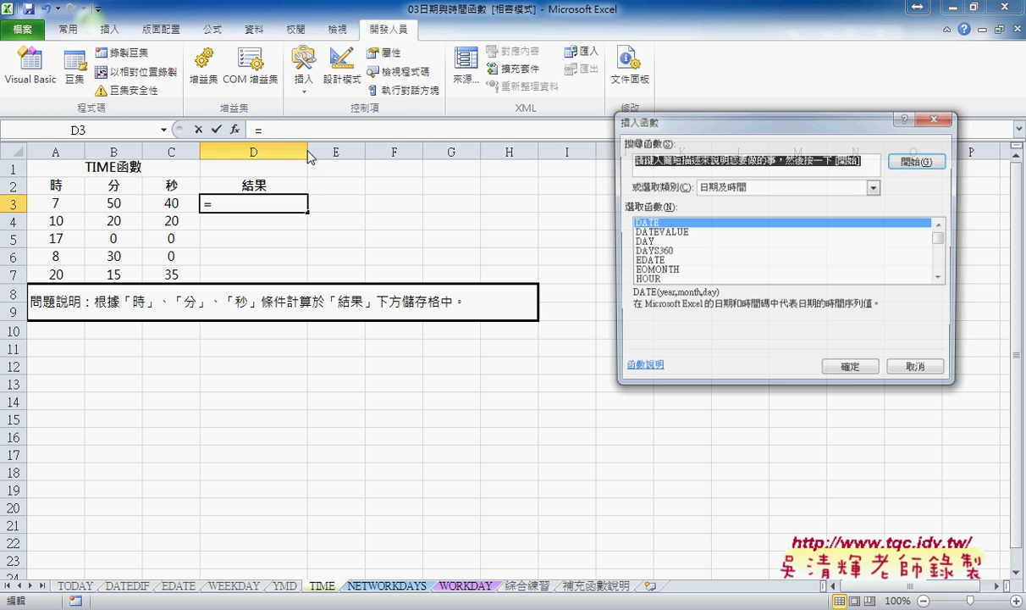
{"action": "scroll", "coordinate": [891, 254], "scroll_direction": "down", "scroll_amount": 3}
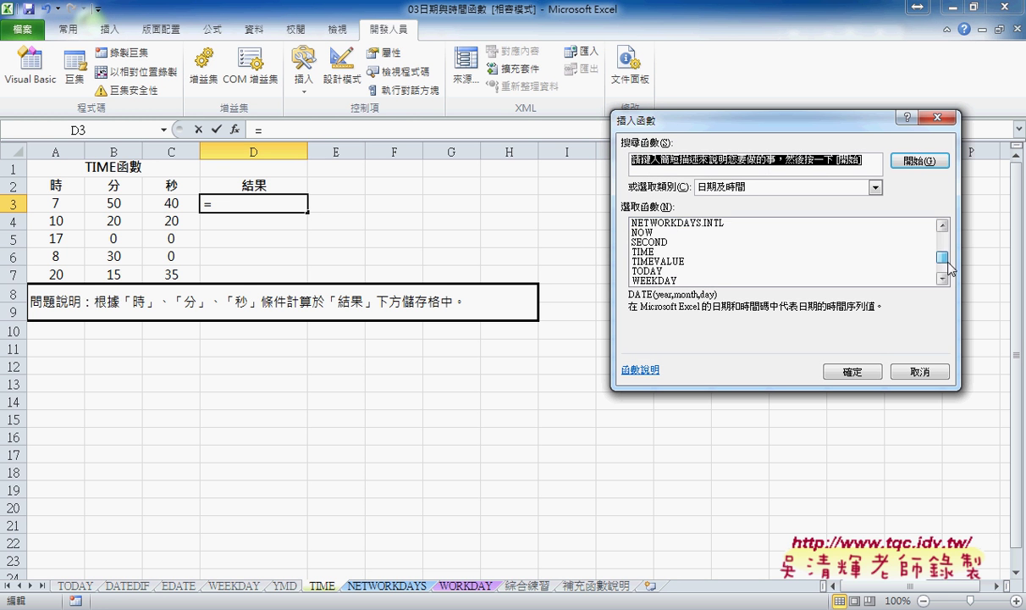
{"action": "scroll", "coordinate": [889, 262], "scroll_direction": "down", "scroll_amount": 2}
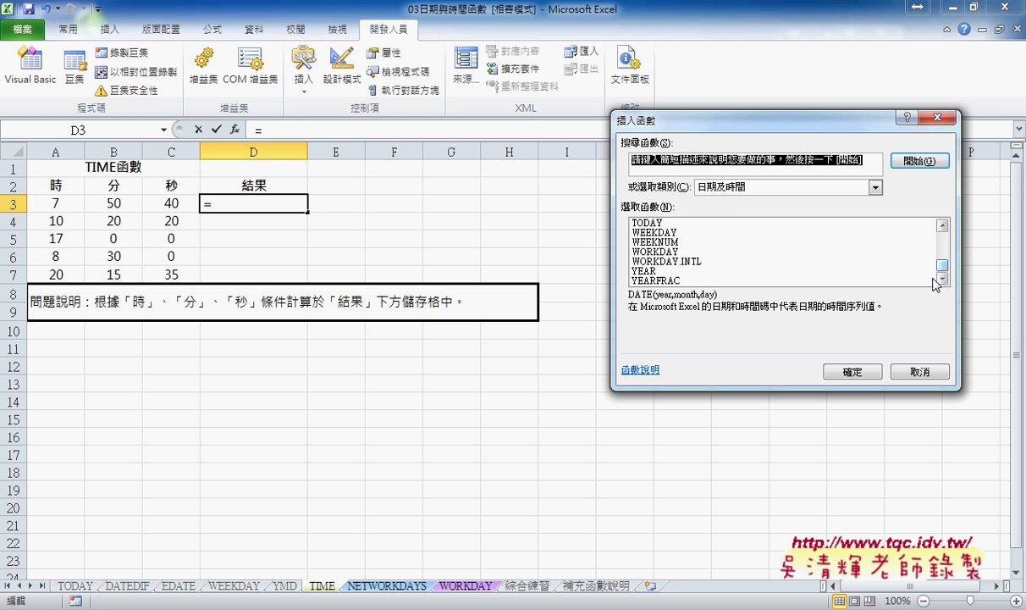
{"action": "left_click", "coordinate": [942, 224]}
{"action": "left_click", "coordinate": [942, 224]}
{"action": "left_click", "coordinate": [652, 223]}
{"action": "left_click", "coordinate": [851, 371]}
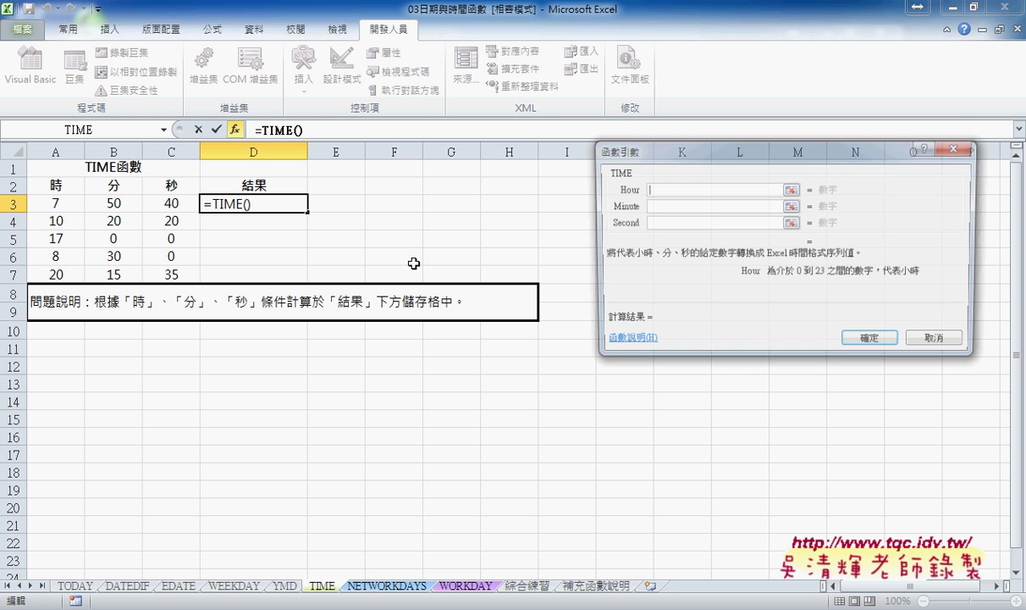
Set Hour to A3, Minute to B3, Second to C3, giving =TIME(A3,B3,C3) as 7:50:40 AM
{"action": "left_click", "coordinate": [69, 193]}
{"action": "left_click", "coordinate": [631, 206]}
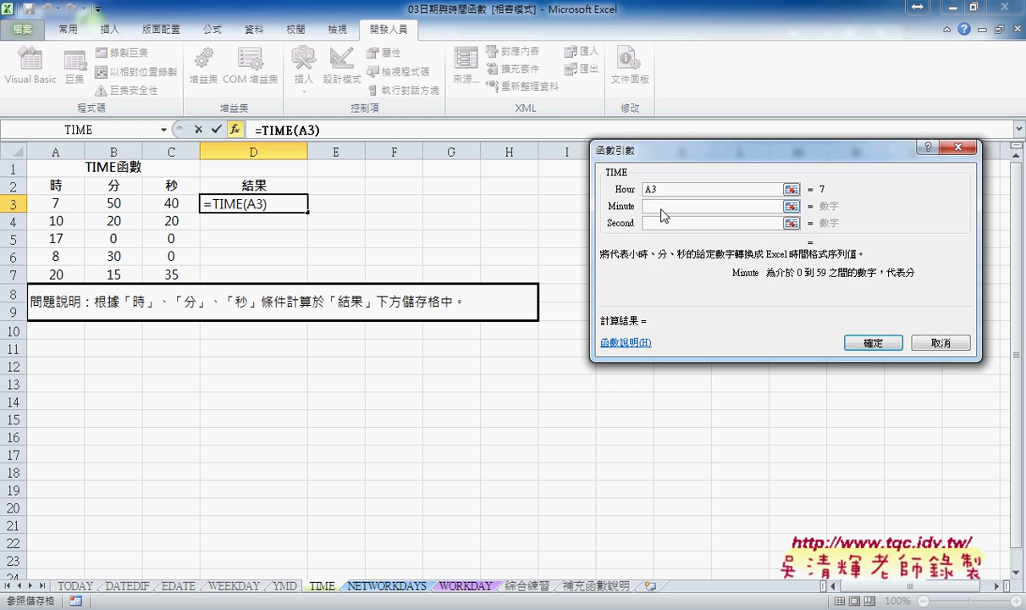
{"action": "left_click", "coordinate": [115, 201]}
{"action": "left_click", "coordinate": [647, 223]}
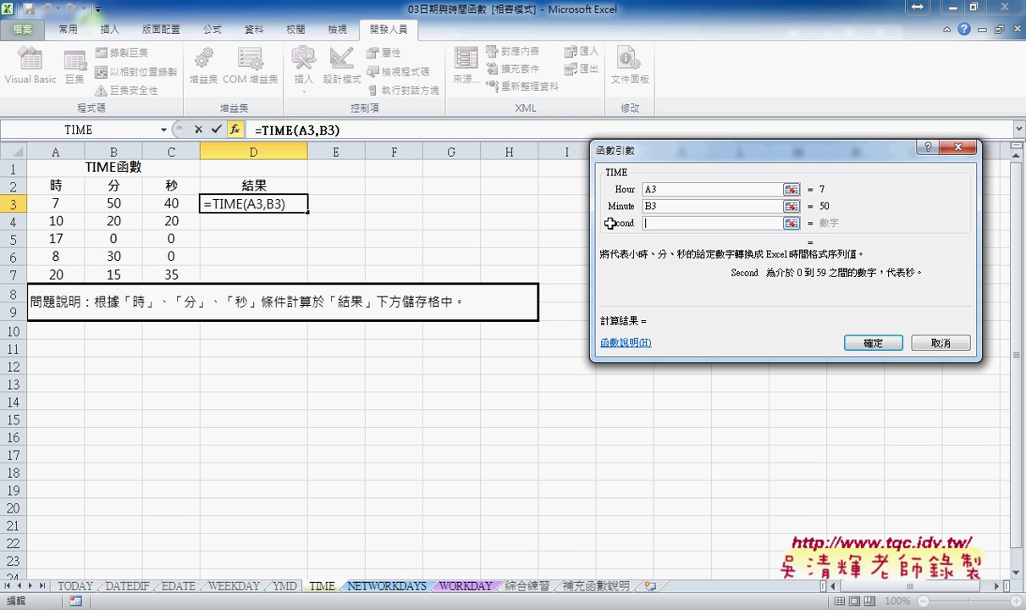
{"action": "left_click", "coordinate": [165, 202]}
{"action": "left_click", "coordinate": [872, 342]}
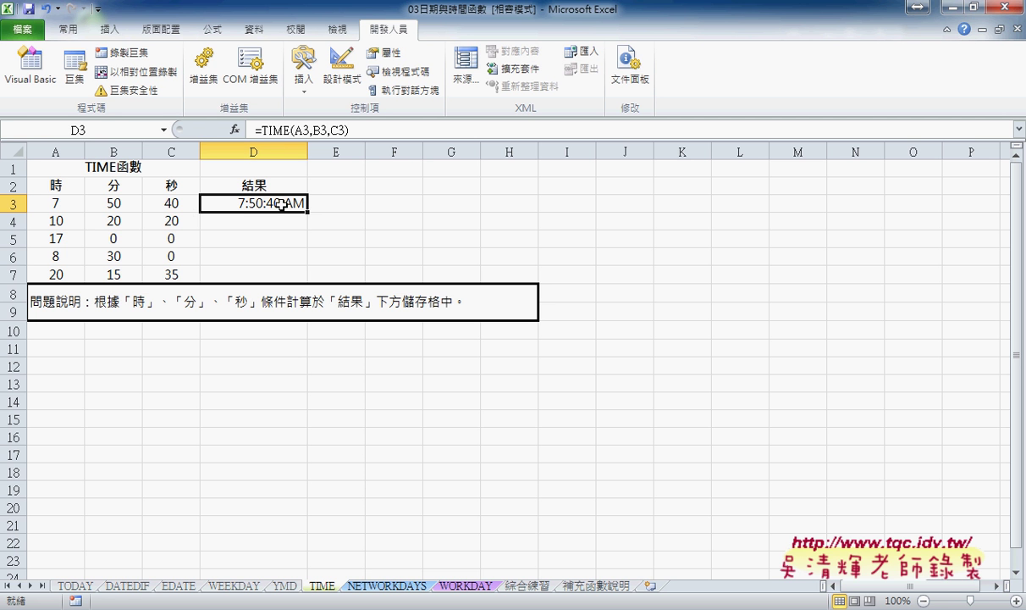
Format D3 as General so it shows 0.326851852, and widen column J
{"action": "right_click", "coordinate": [280, 205]}
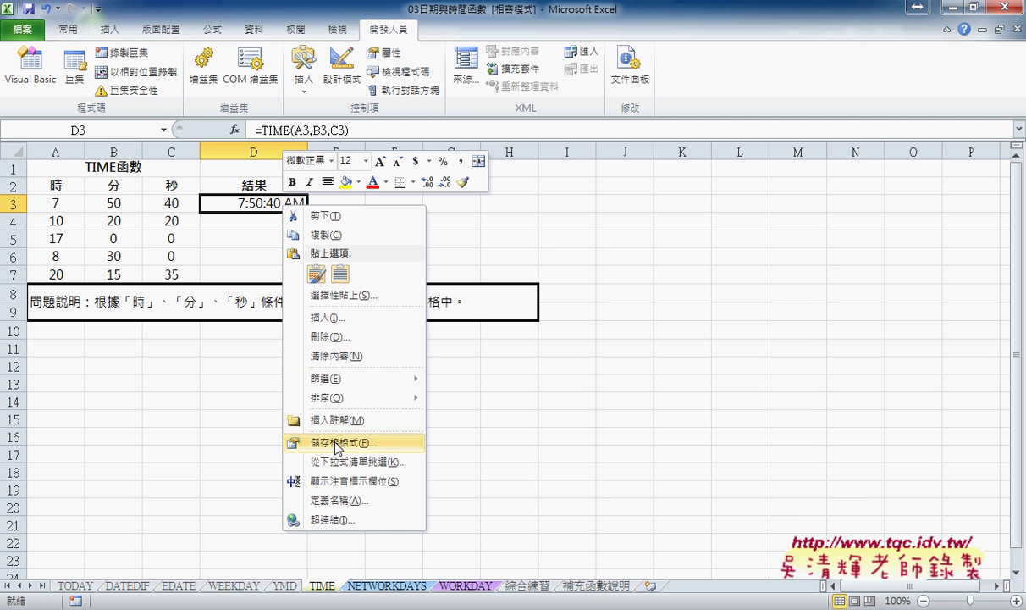
{"action": "left_click", "coordinate": [369, 445]}
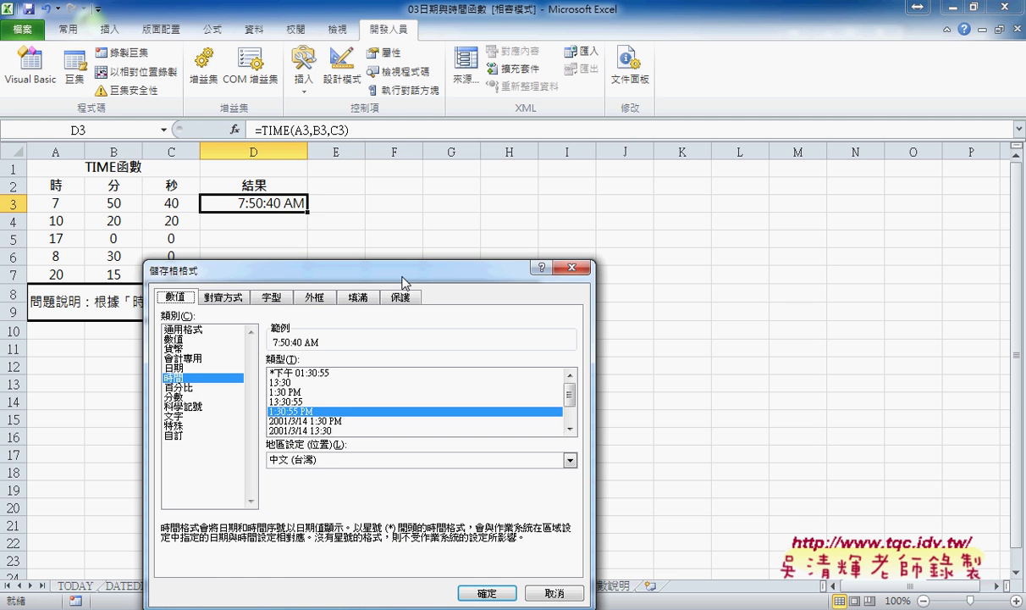
{"action": "left_click_drag", "start_coordinate": [380, 263], "coordinate": [649, 135]}
{"action": "left_click", "coordinate": [458, 203]}
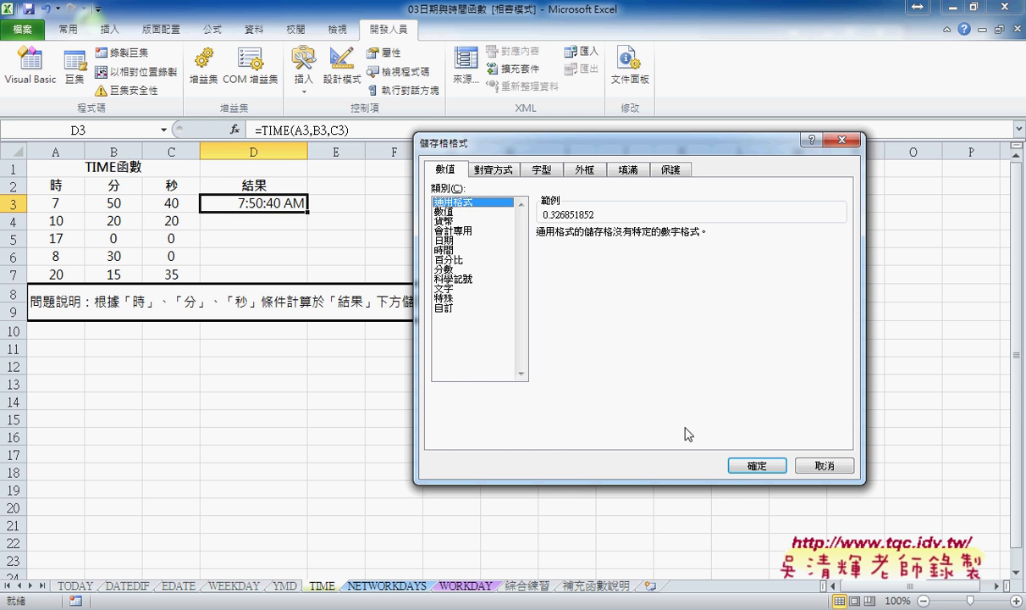
{"action": "left_click", "coordinate": [753, 464]}
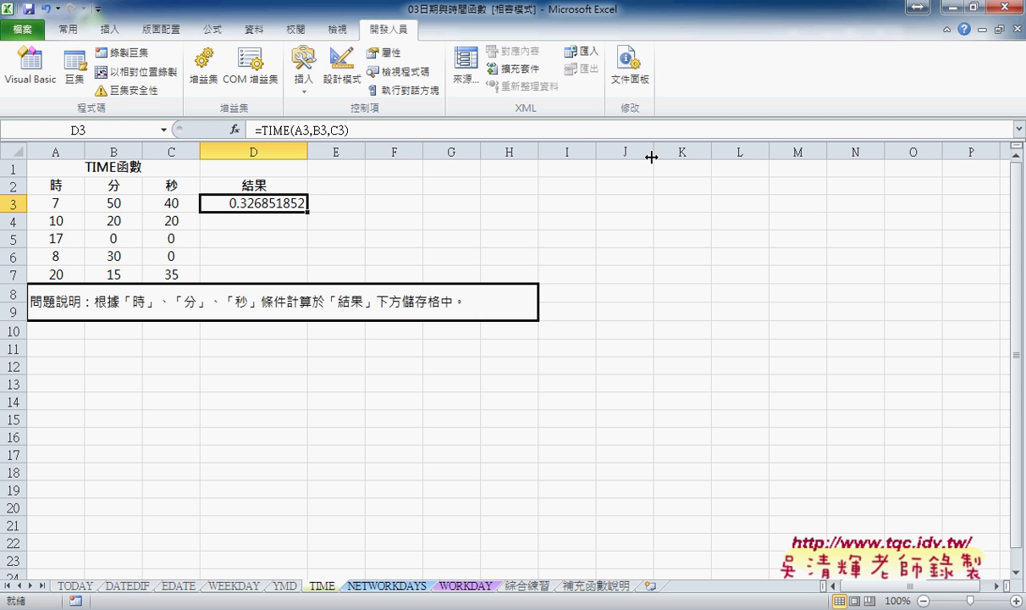
{"action": "left_click_drag", "start_coordinate": [653, 154], "coordinate": [745, 154]}
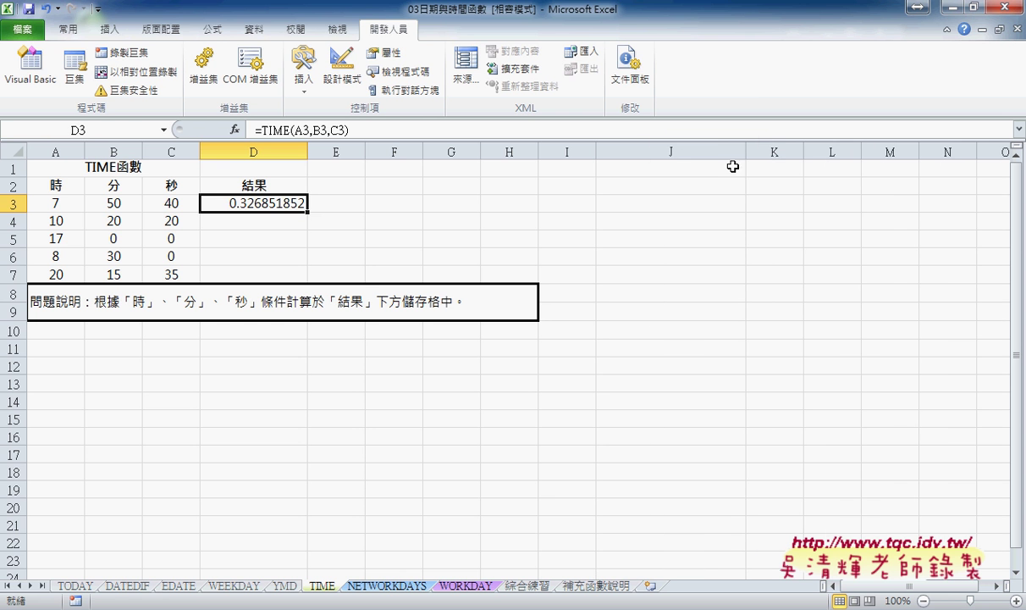
Enter 0 in J2 and 0.125 in J3, then fill the series down to 1 in J10
{"action": "left_click", "coordinate": [660, 188]}
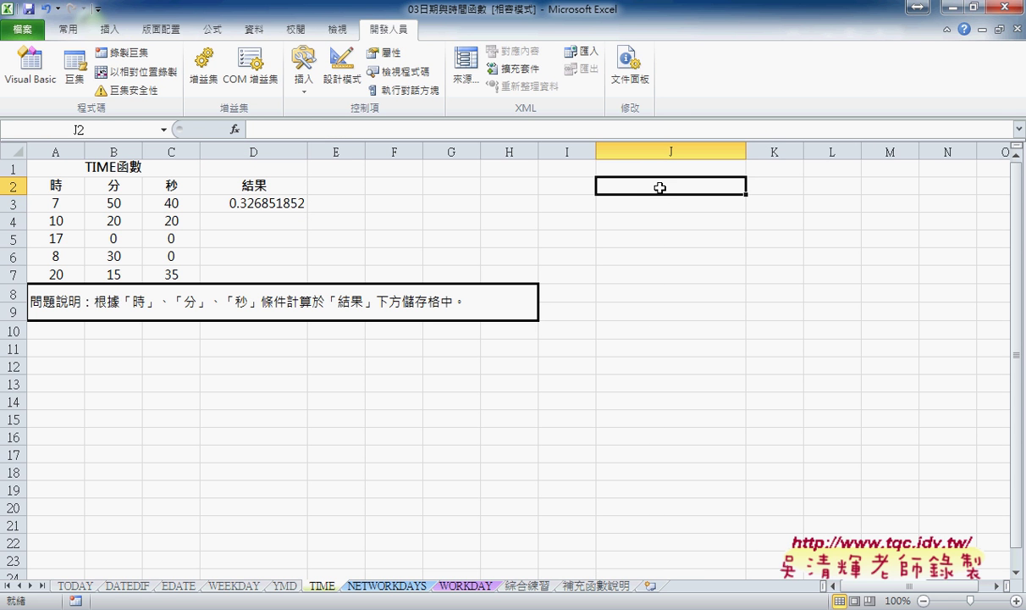
{"action": "type", "text": "0"}
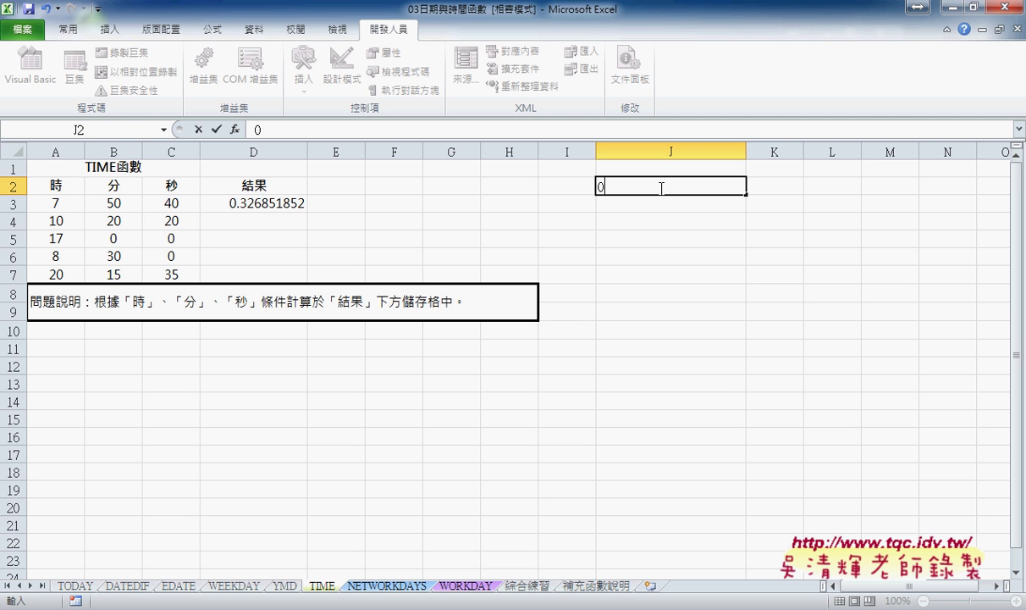
{"action": "left_click", "coordinate": [656, 204]}
{"action": "type", "text": "0"}
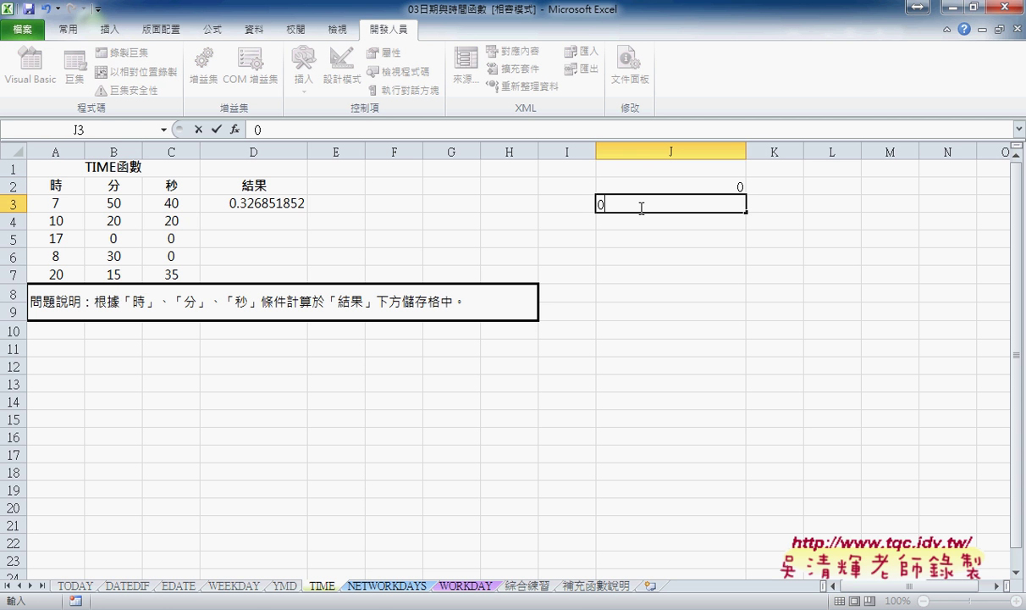
{"action": "type", "text": ".125"}
{"action": "key", "text": "Return"}
{"action": "mouse_move", "coordinate": [683, 188]}
{"action": "left_mouse_down"}
{"action": "mouse_move", "coordinate": [724, 203]}
{"action": "mouse_move", "coordinate": [748, 337]}
{"action": "left_mouse_up"}
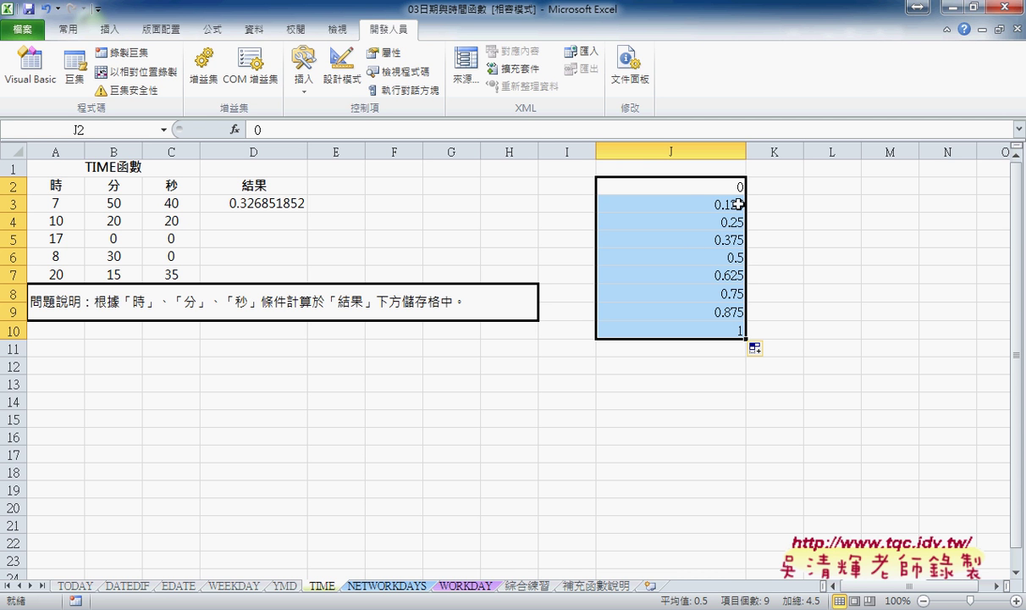
{"action": "mouse_move", "coordinate": [690, 179]}
{"action": "left_mouse_down"}
{"action": "mouse_move", "coordinate": [730, 195]}
{"action": "mouse_move", "coordinate": [685, 328]}
{"action": "left_mouse_up"}
Apply the Time number format to J2:J10, showing 12:00:00 AM through 9:00:00 PM and 12:00:00 AM
{"action": "right_click", "coordinate": [662, 254]}
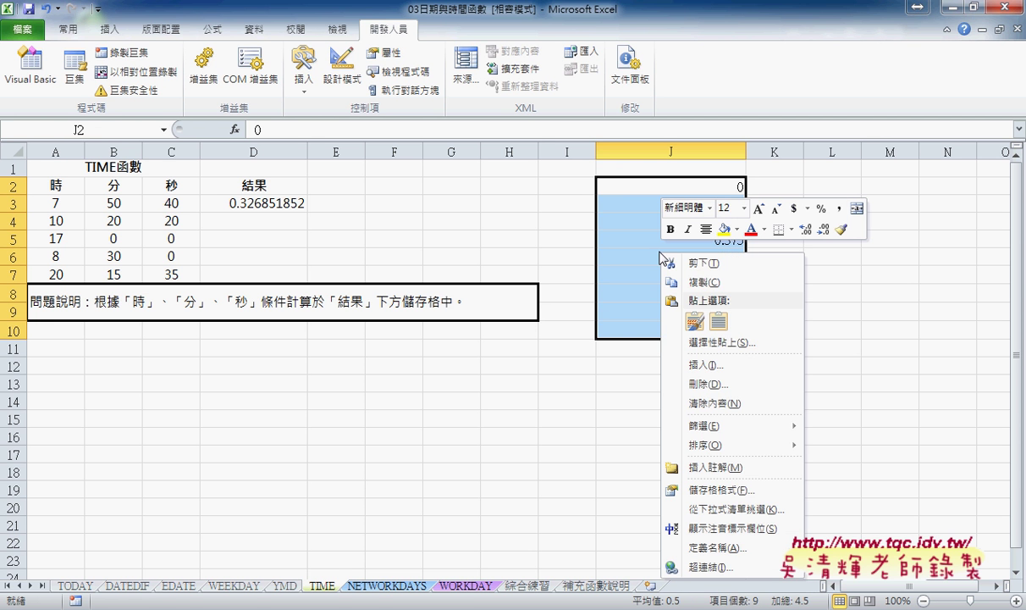
{"action": "left_click", "coordinate": [669, 489]}
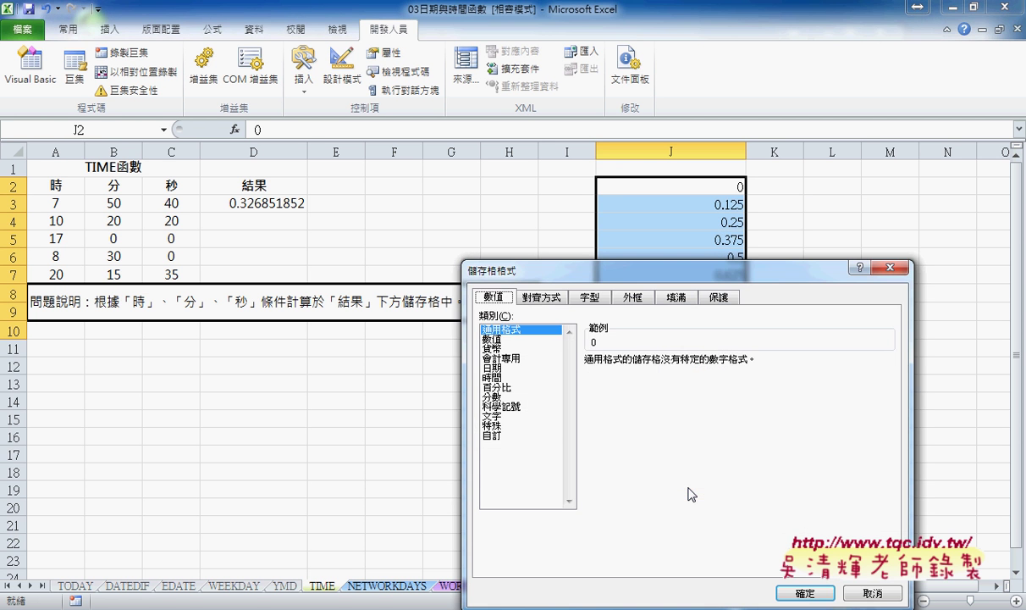
{"action": "left_click", "coordinate": [484, 378]}
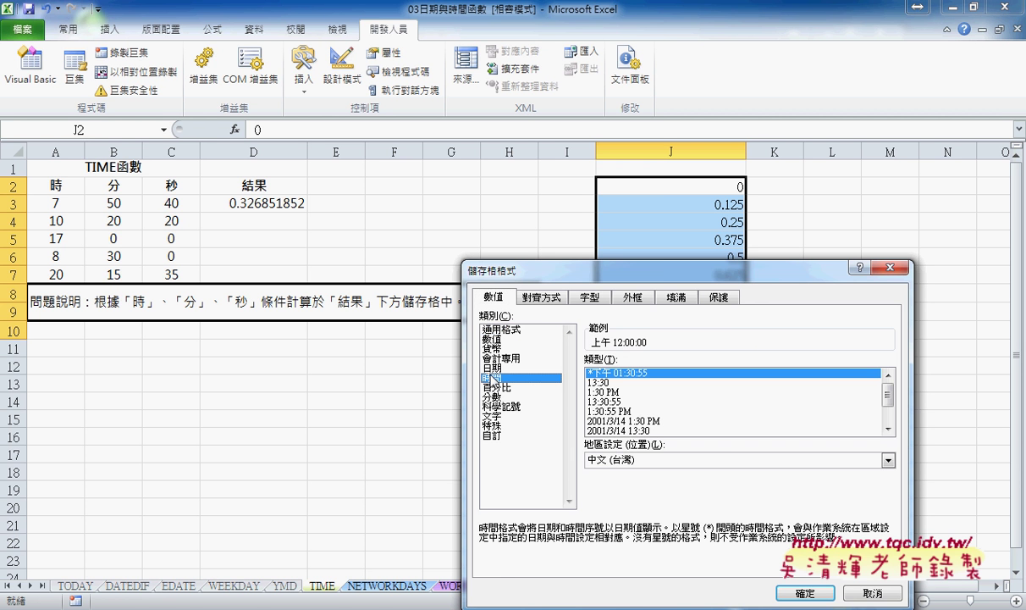
{"action": "left_click", "coordinate": [762, 569]}
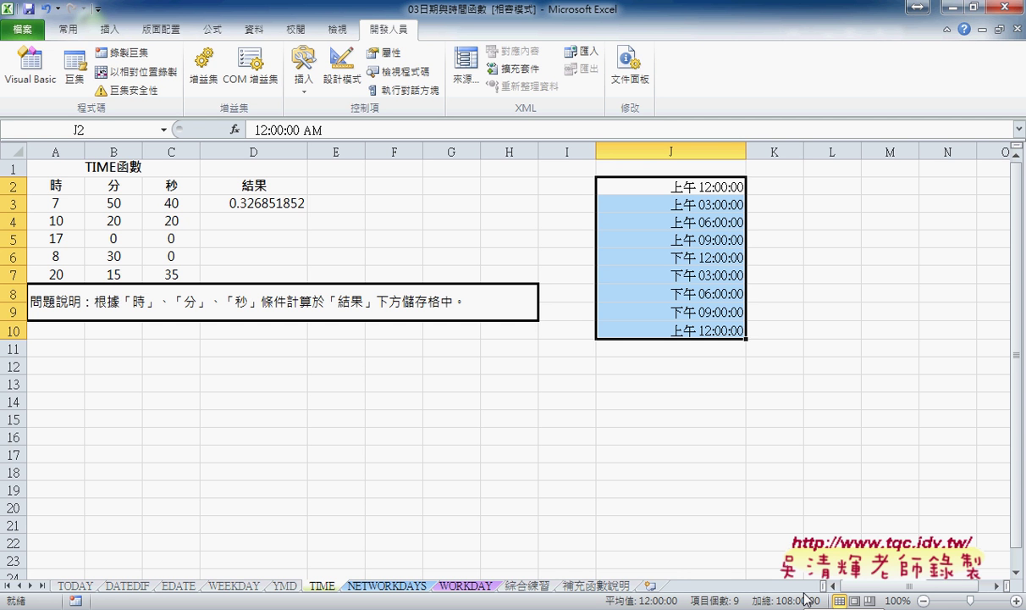
Check the stored values in J2, J3, J4, J6 and J10
{"action": "left_click", "coordinate": [703, 186]}
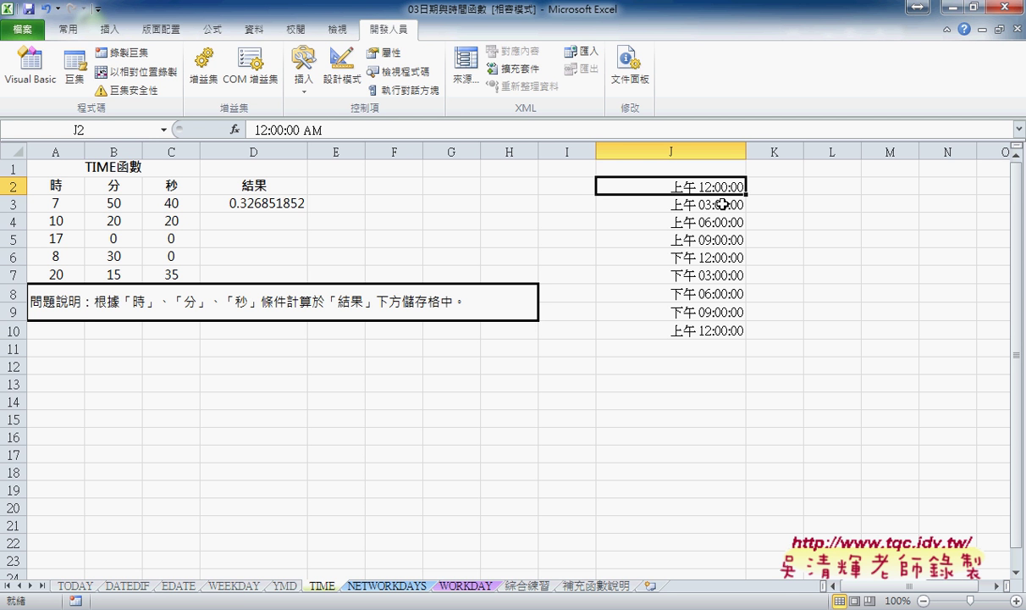
{"action": "left_click", "coordinate": [680, 198]}
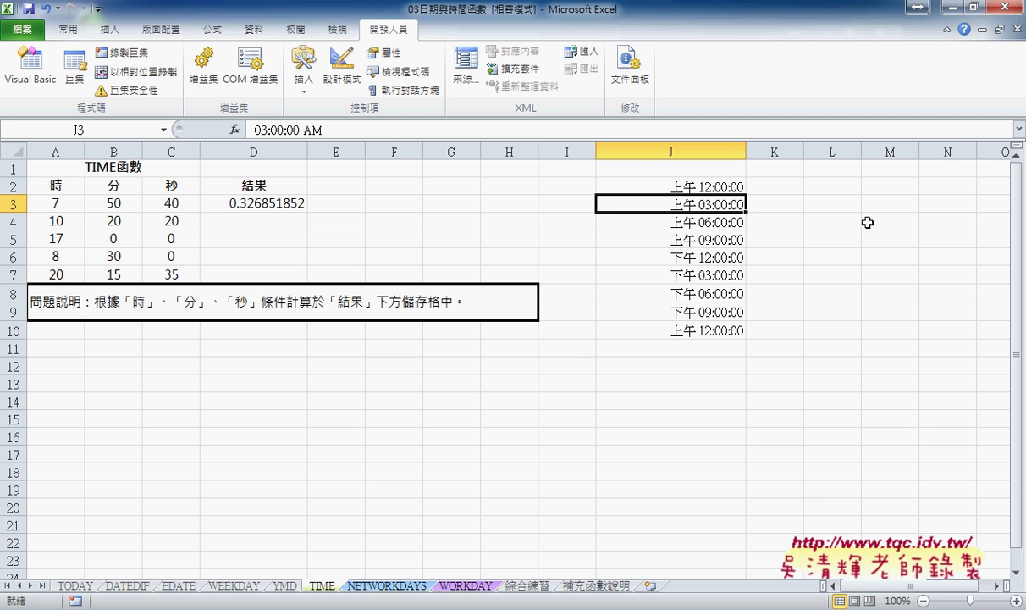
{"action": "left_click", "coordinate": [725, 223]}
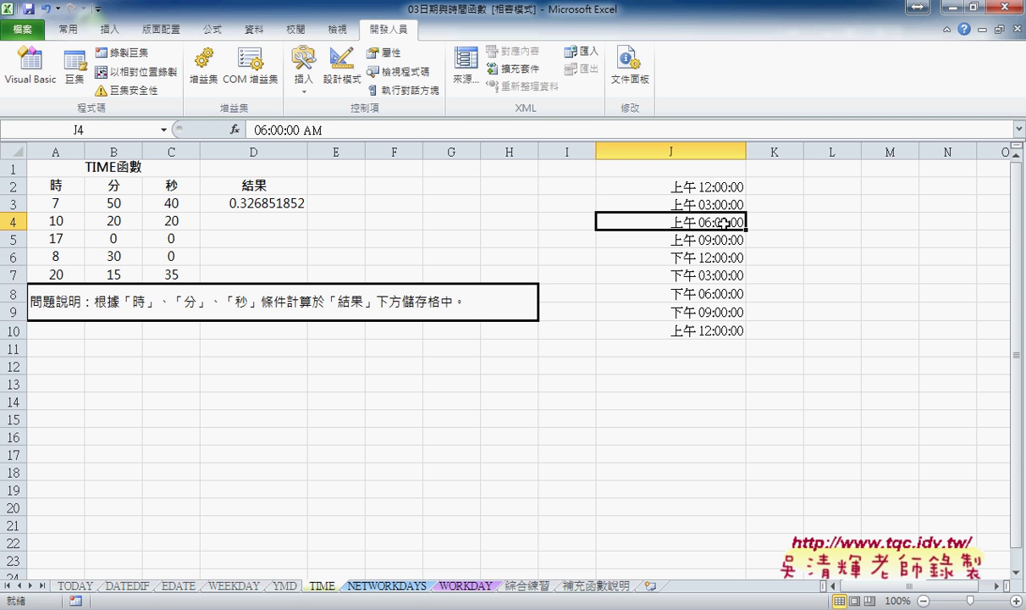
{"action": "left_click", "coordinate": [725, 258]}
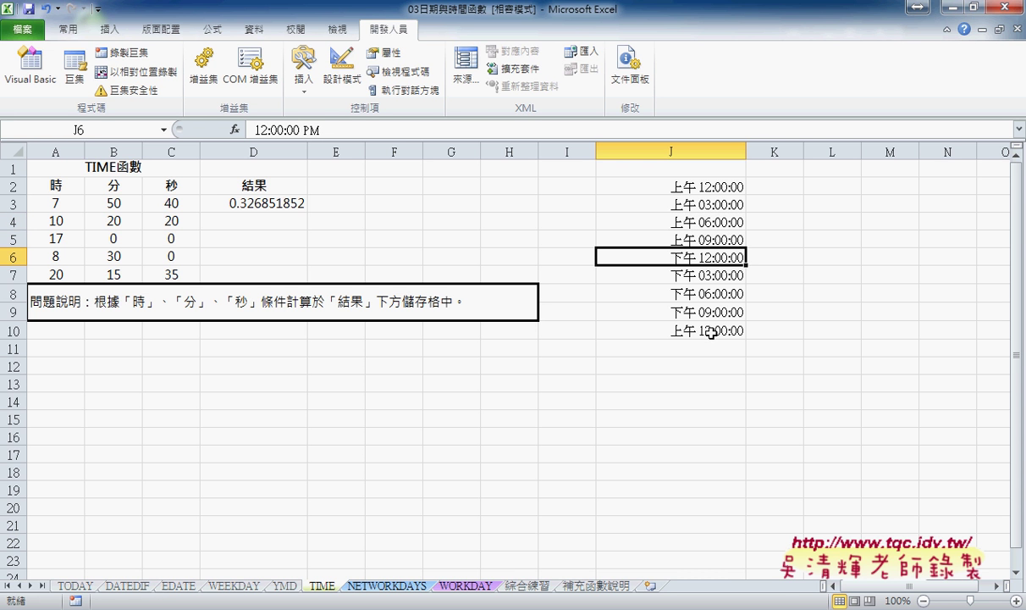
{"action": "left_click", "coordinate": [673, 330]}
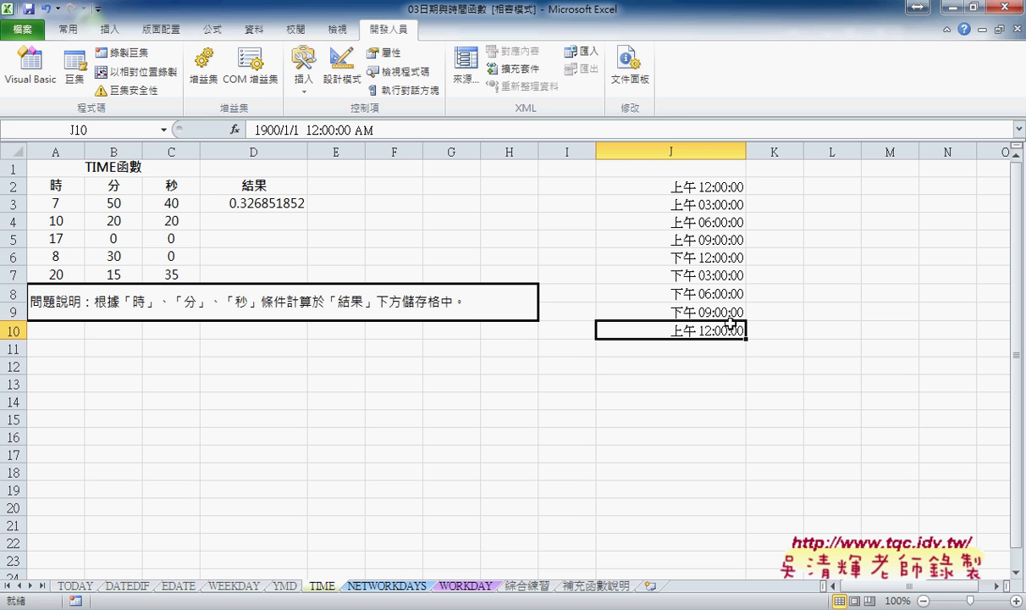
{"action": "left_click", "coordinate": [726, 188]}
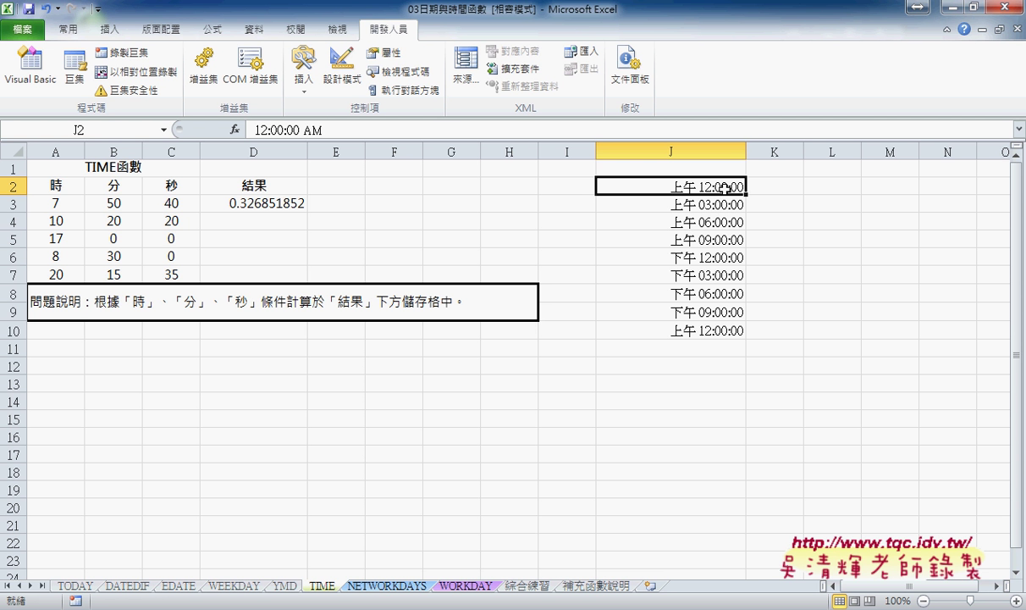
Reset J2:J10 to General format so it shows 0, 0.125 through 1
{"action": "left_click_drag", "start_coordinate": [633, 185], "coordinate": [672, 328]}
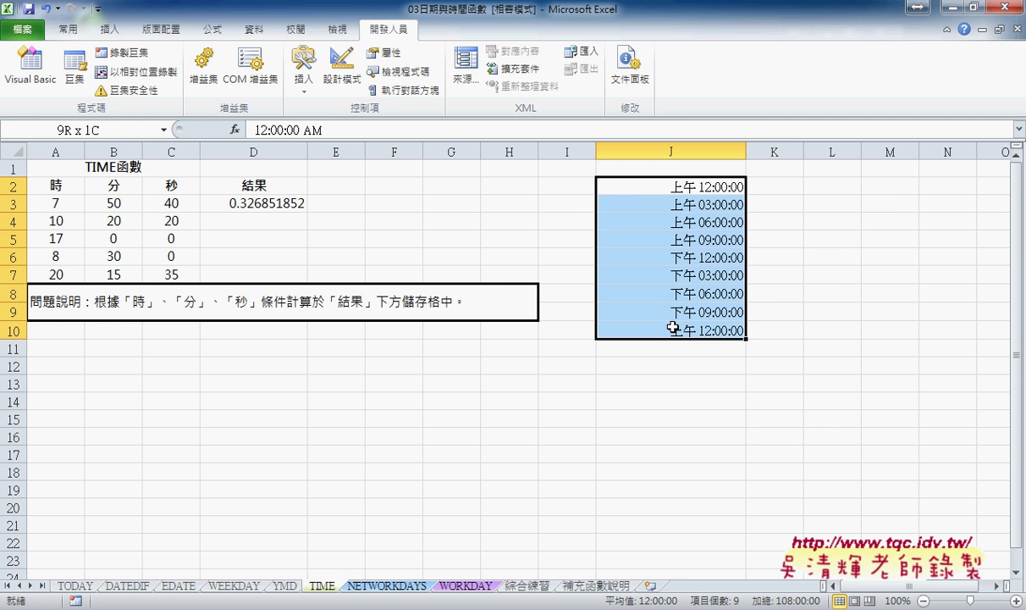
{"action": "right_click", "coordinate": [683, 264]}
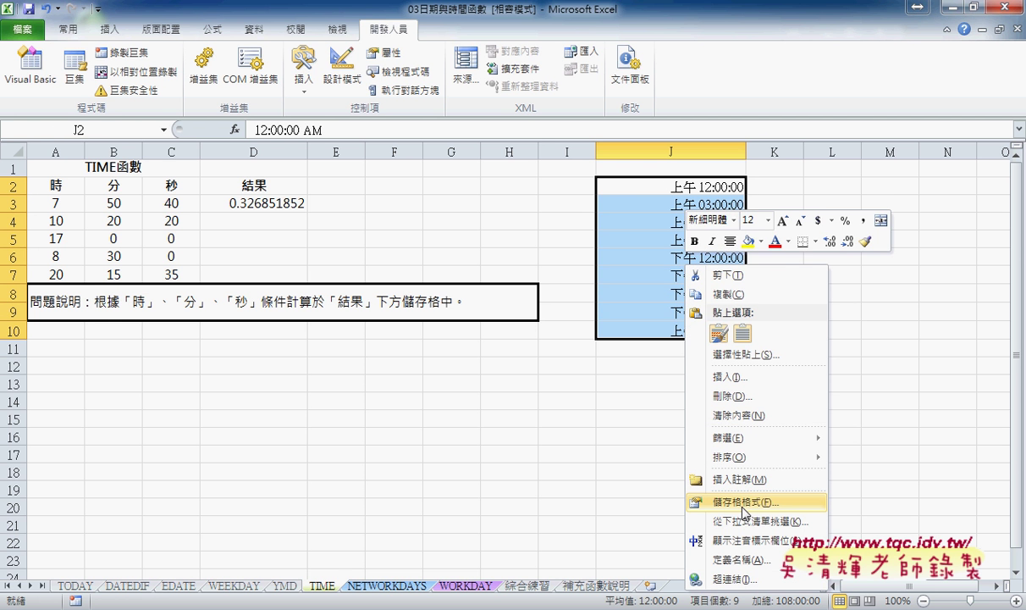
{"action": "left_click", "coordinate": [743, 508]}
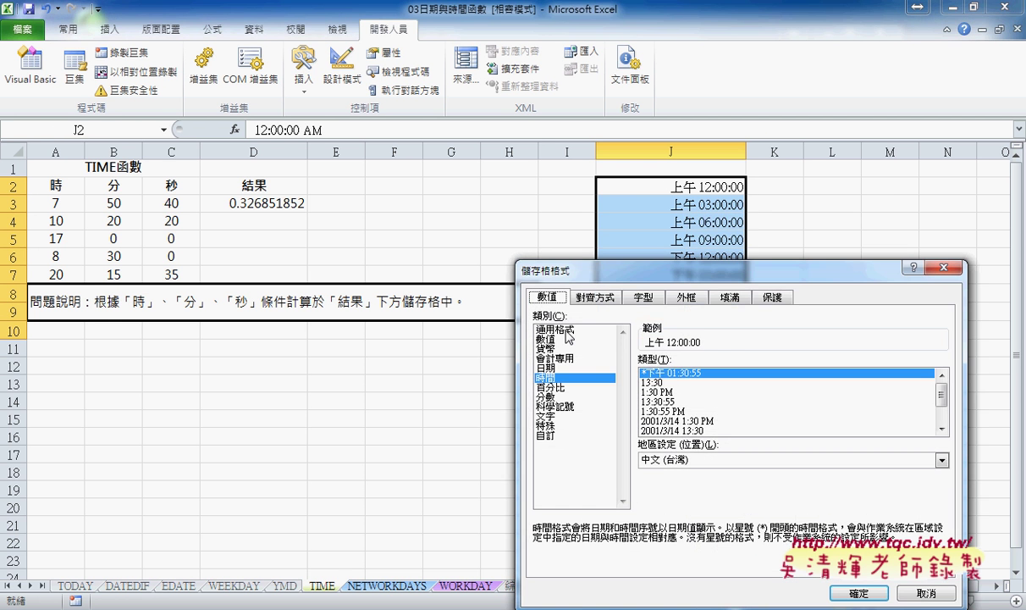
{"action": "left_click", "coordinate": [858, 592]}
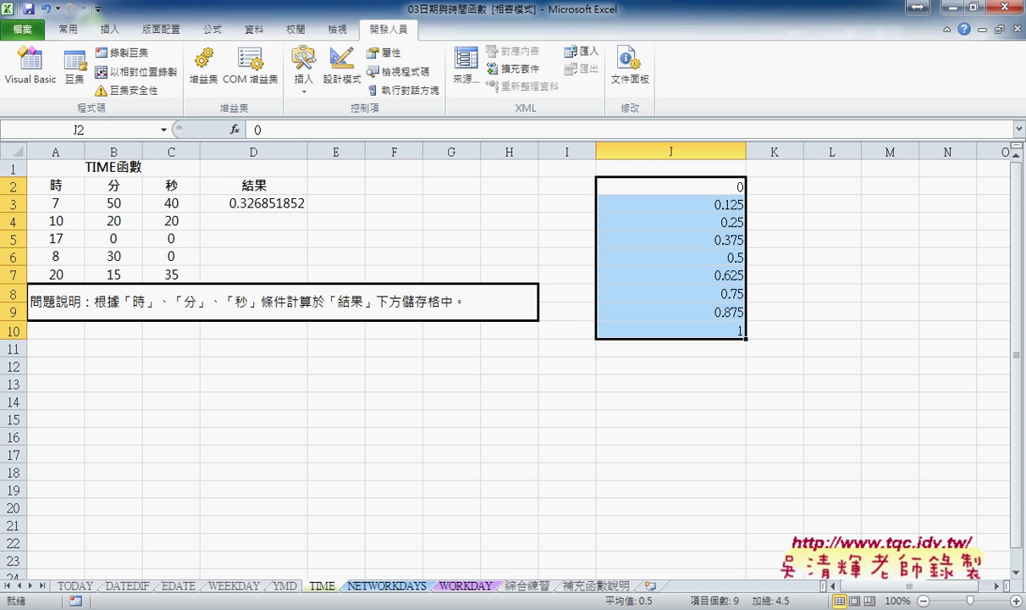
Go to the EDATE sheet showing 2019/8/16, 2017/5/16 and 2016/9/6
{"action": "left_click", "coordinate": [180, 585]}
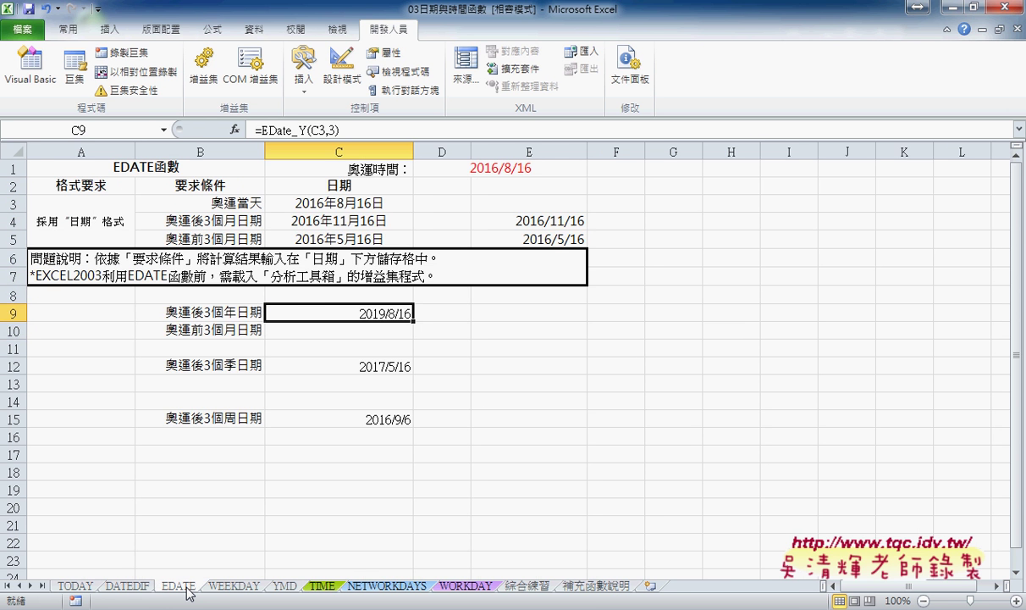